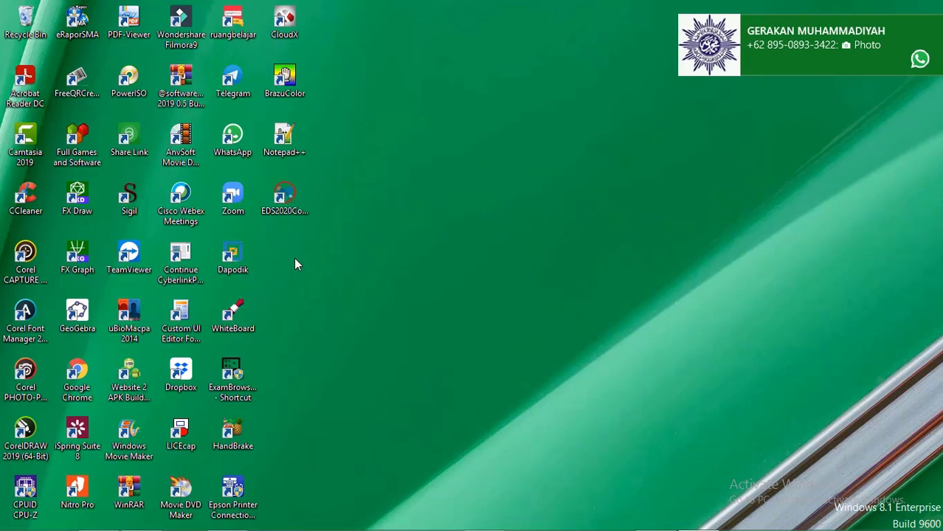
Step: Dismiss the WhatsApp notification and select the eRaporSMA desktop shortcut
{"action": "left_click", "coordinate": [934, 27]}
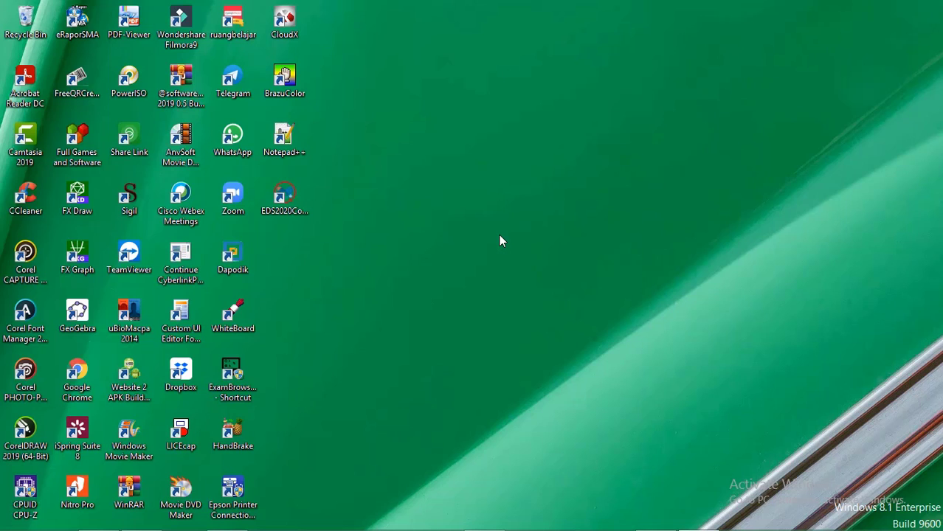
{"action": "left_click", "coordinate": [85, 37]}
Step: Launch e-Rapor SMA from its desktop shortcut so the login page loads
{"action": "double_click", "coordinate": [84, 37]}
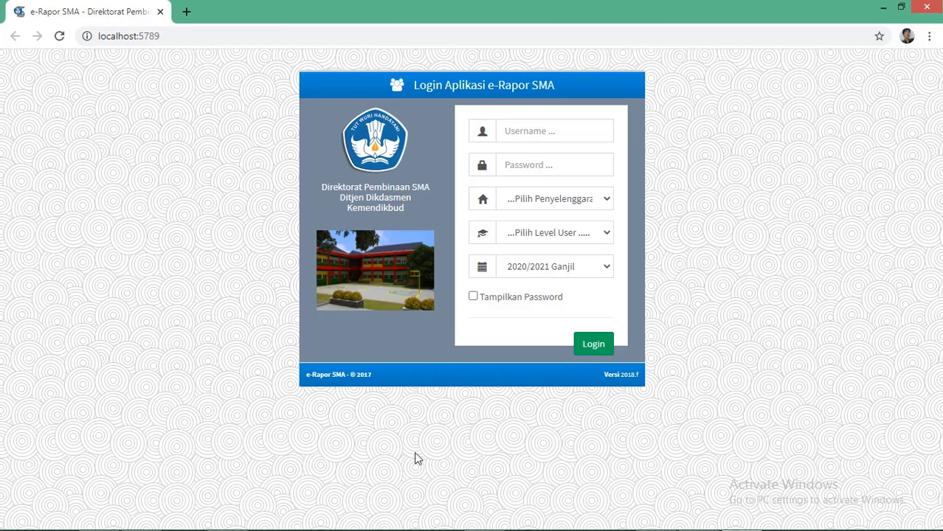
Step: Enter the administrator username and password on the login form
{"action": "left_click", "coordinate": [524, 130]}
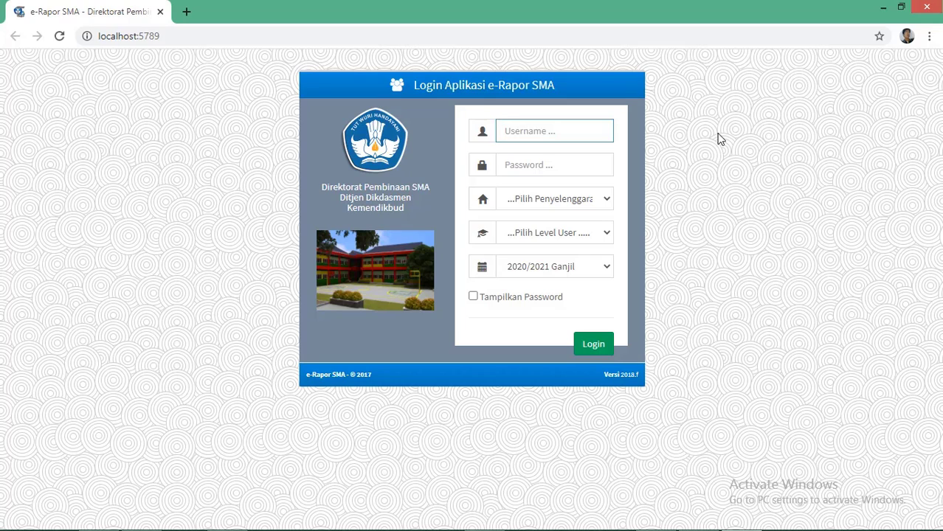
{"action": "type", "text": "admin"}
{"action": "left_click", "coordinate": [566, 167]}
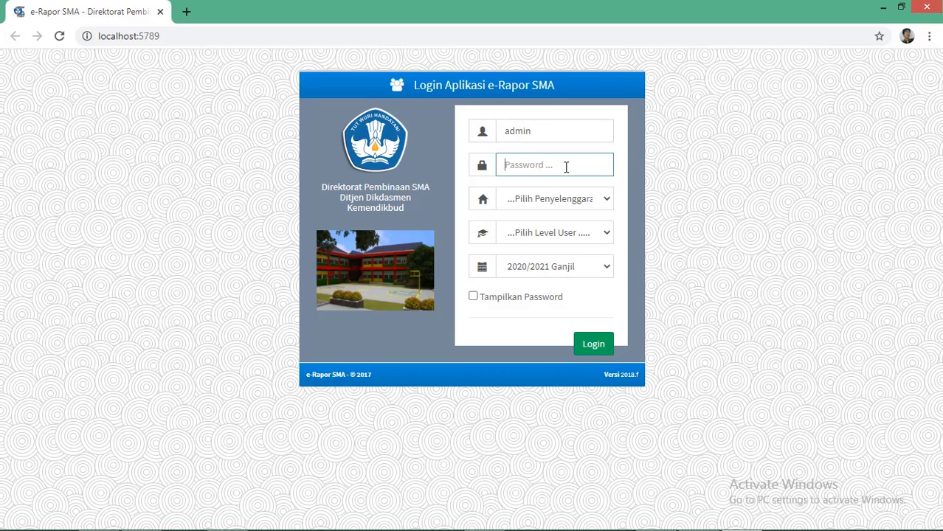
Step: Choose Sistem Paket, Admin level and 2020/2021 Ganjil, then log in
{"action": "key", "text": "Tab"}
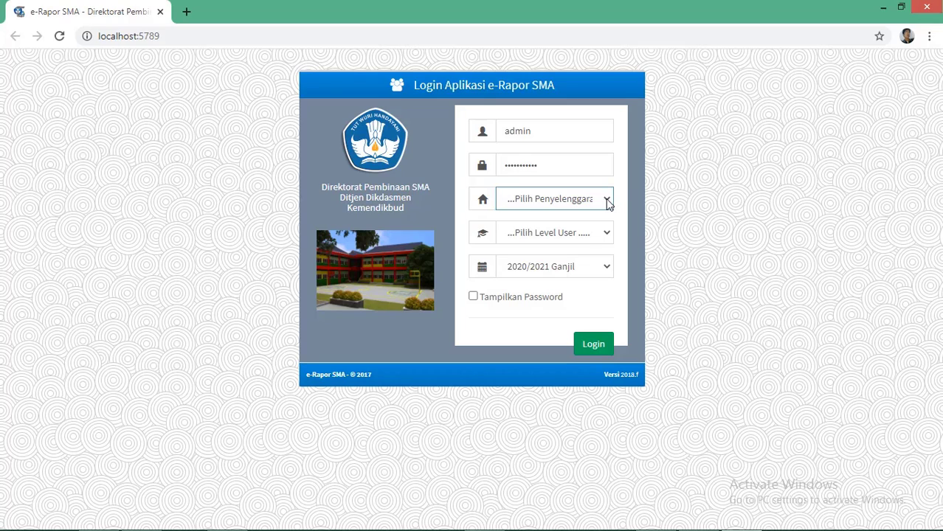
{"action": "left_click", "coordinate": [607, 201]}
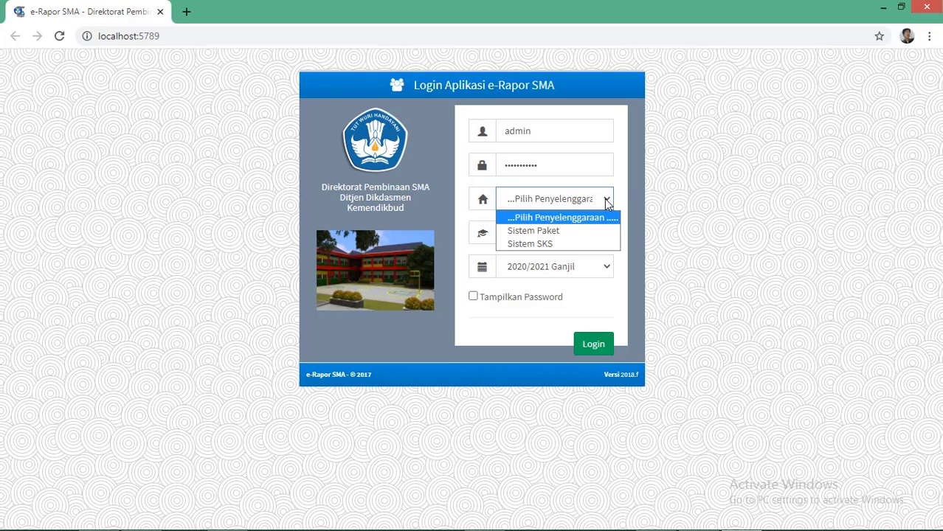
{"action": "left_click", "coordinate": [557, 231]}
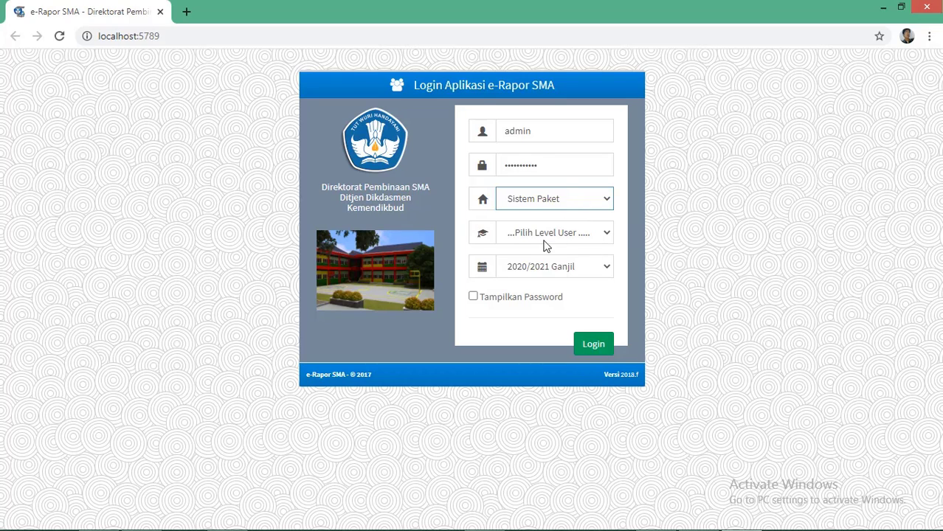
{"action": "left_click", "coordinate": [606, 234]}
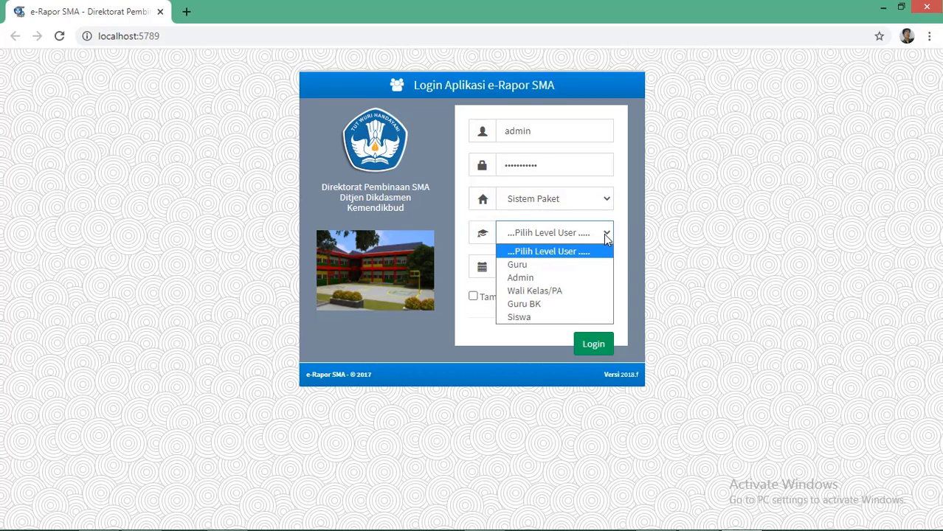
{"action": "left_click", "coordinate": [530, 279]}
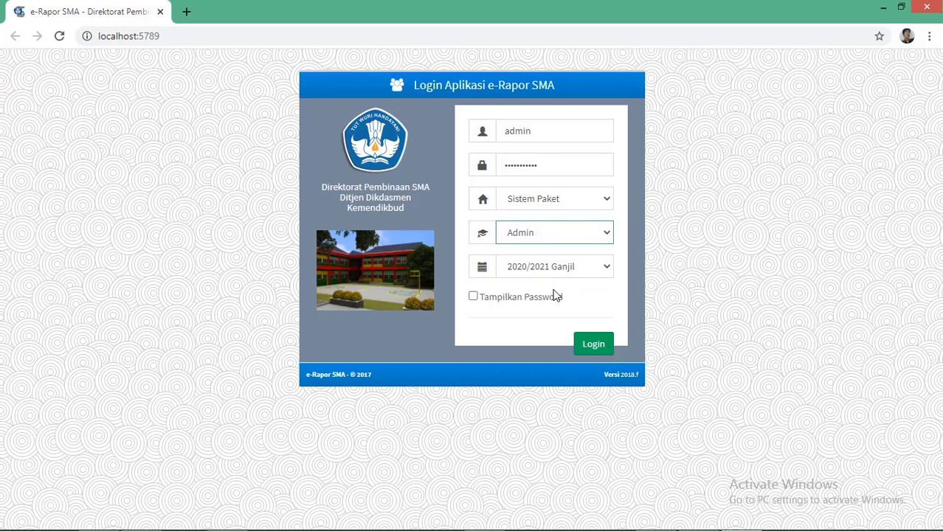
{"action": "left_click", "coordinate": [608, 270]}
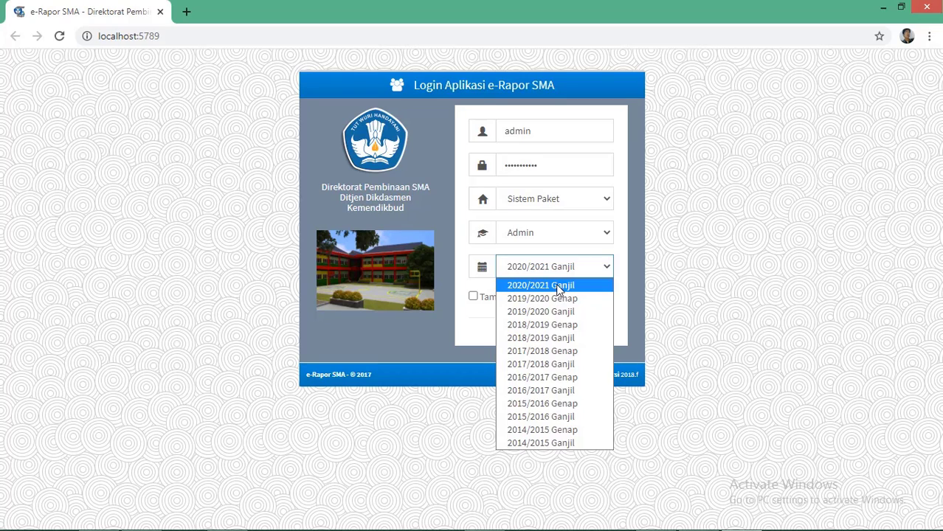
{"action": "left_click", "coordinate": [557, 286]}
{"action": "left_click", "coordinate": [594, 346]}
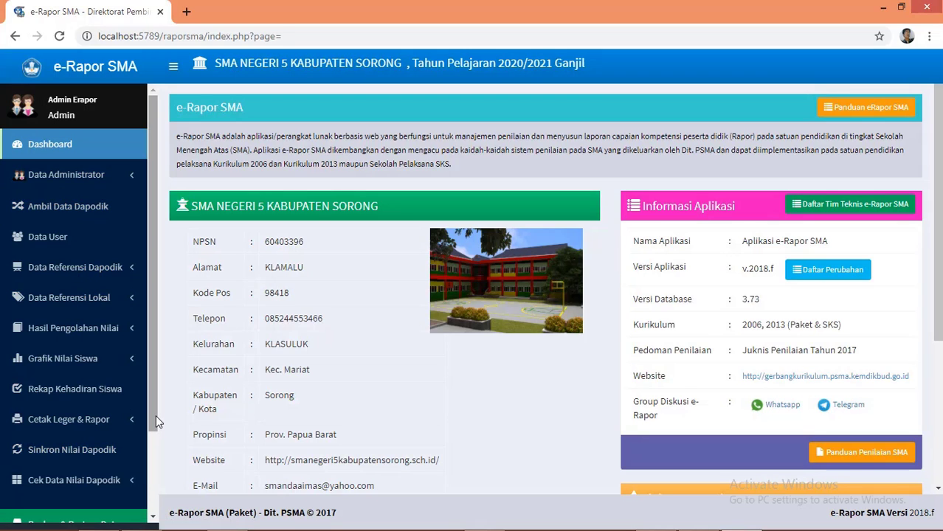
Step: Look over the SMA Negeri 5 Kabupaten Sorong dashboard and dismiss the WhatsApp notification
{"action": "scroll", "coordinate": [154, 428], "scroll_direction": "down", "scroll_amount": 2}
{"action": "scroll", "coordinate": [151, 468], "scroll_direction": "down", "scroll_amount": 2}
{"action": "scroll", "coordinate": [159, 435], "scroll_direction": "up", "scroll_amount": 5}
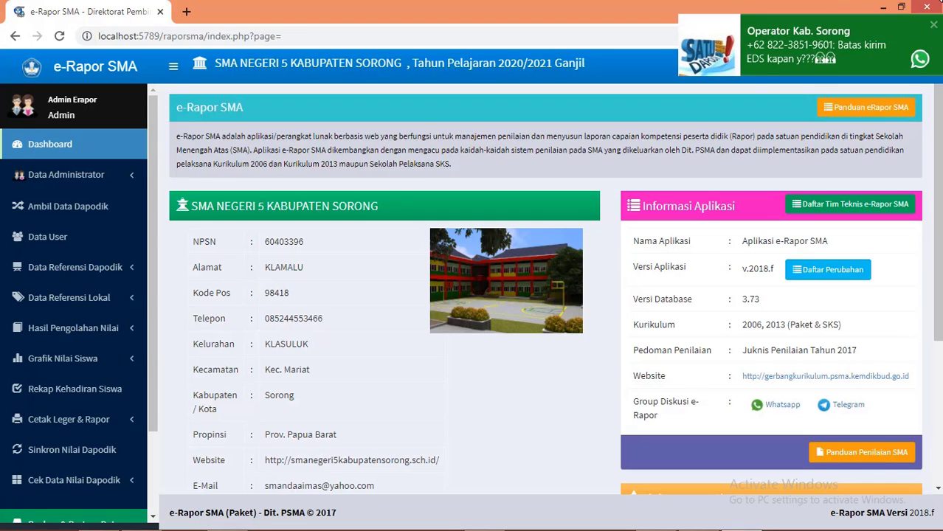
{"action": "left_click", "coordinate": [934, 26]}
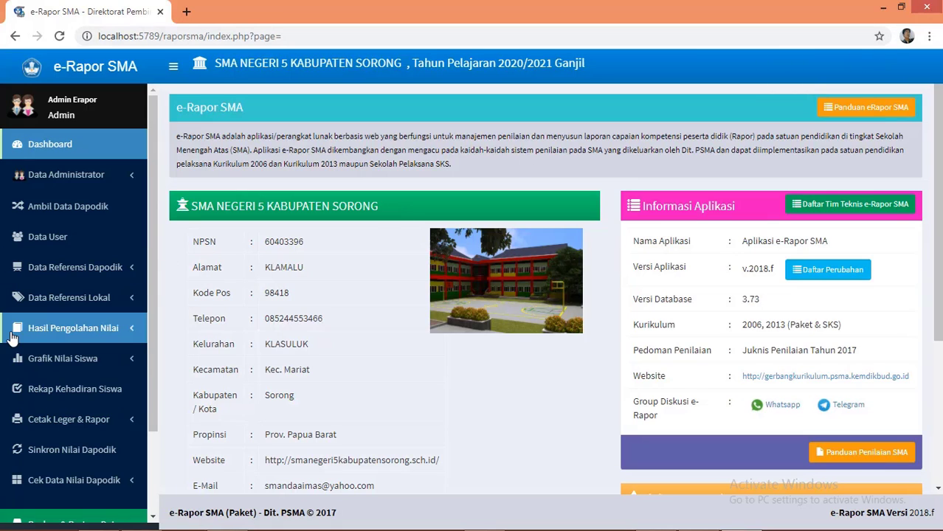
Step: View the Data Administrator account list, then go to Ambil Data Dapodik
{"action": "left_click", "coordinate": [86, 181]}
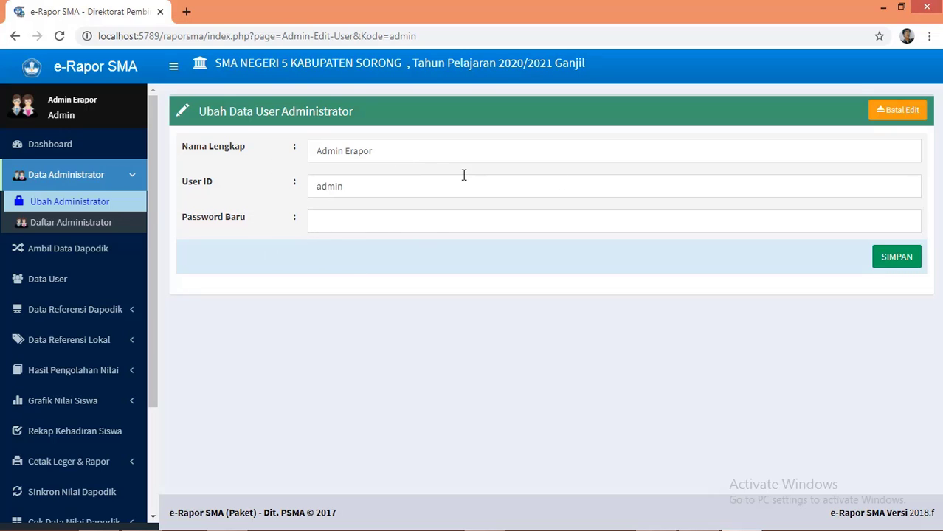
{"action": "left_click", "coordinate": [42, 224]}
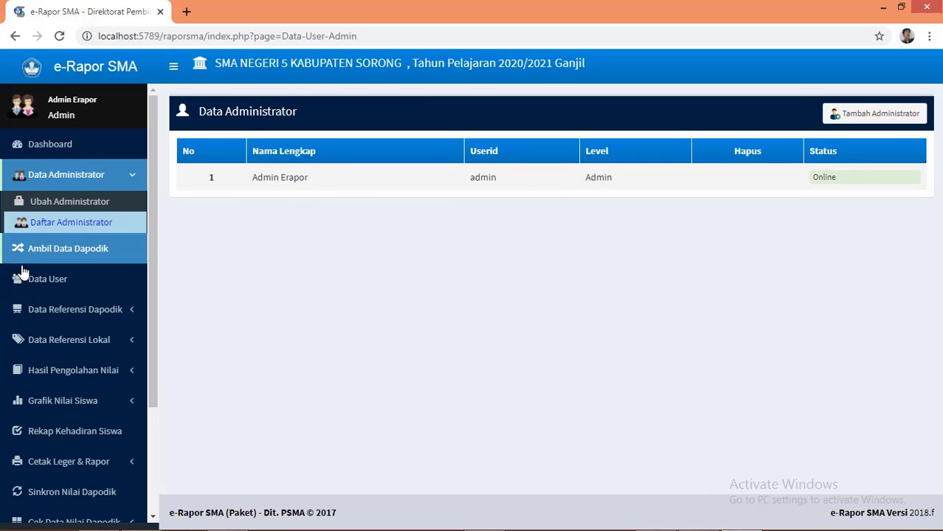
{"action": "left_click", "coordinate": [86, 255]}
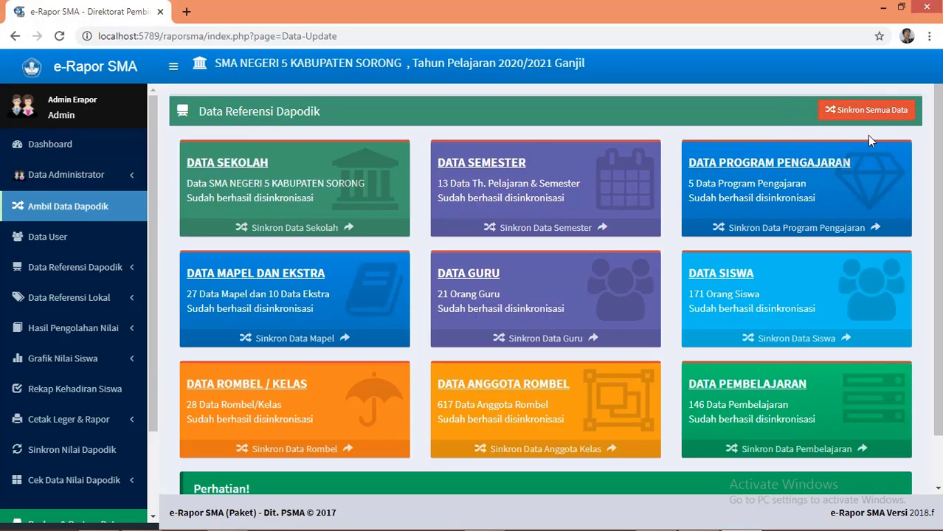
{"action": "left_click", "coordinate": [889, 114]}
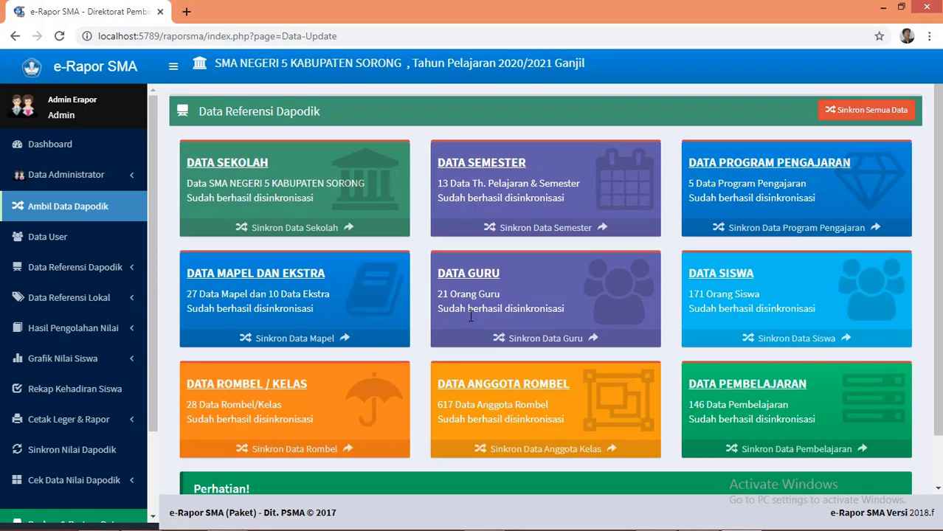
{"action": "scroll", "coordinate": [153, 424], "scroll_direction": "down", "scroll_amount": 2}
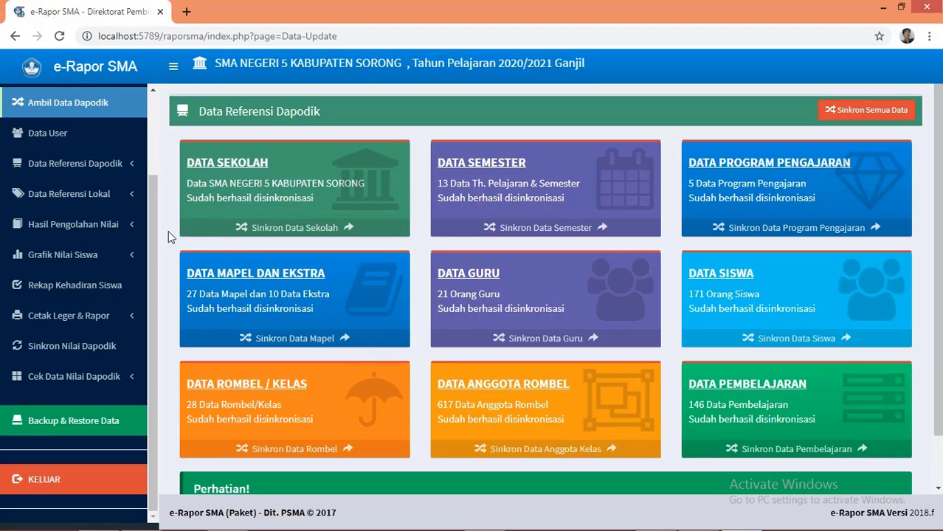
{"action": "scroll", "coordinate": [154, 248], "scroll_direction": "up", "scroll_amount": 3}
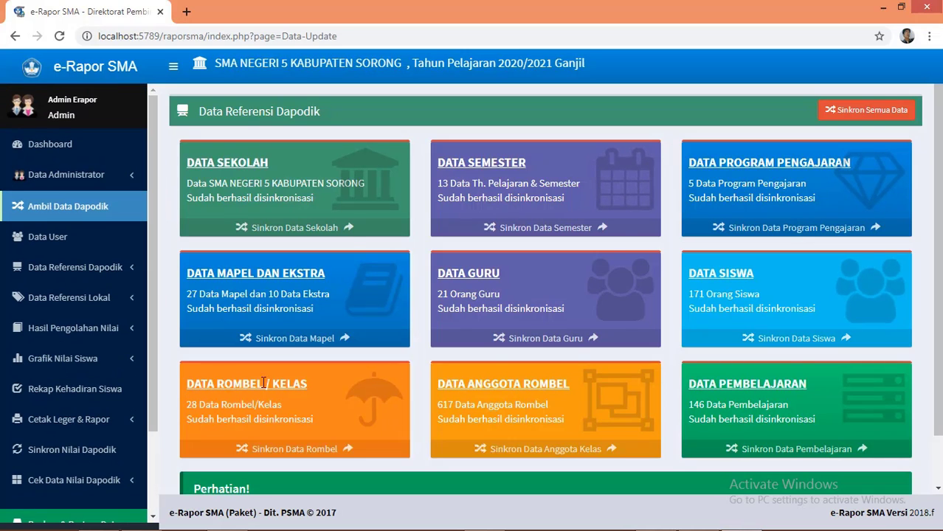
Step: Show the Data User teacher accounts and dismiss both chat notifications
{"action": "left_click", "coordinate": [59, 246]}
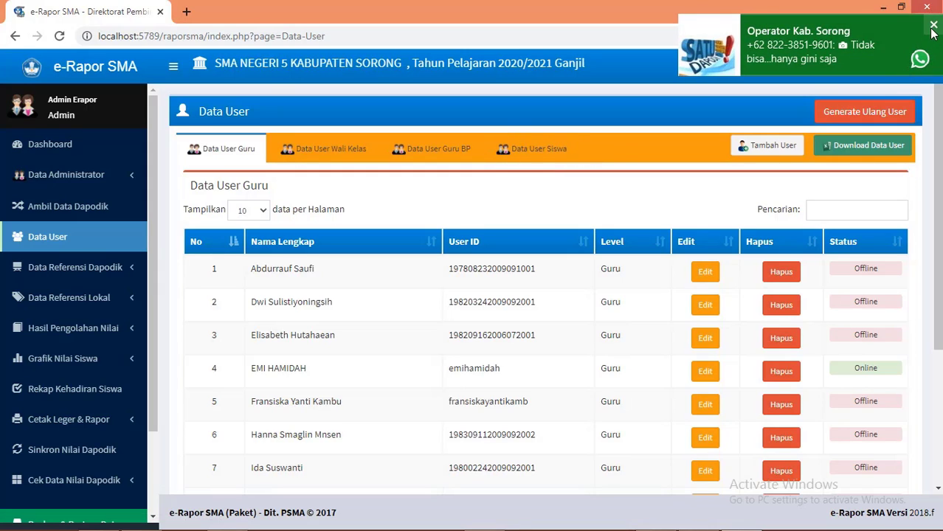
{"action": "left_click", "coordinate": [932, 22]}
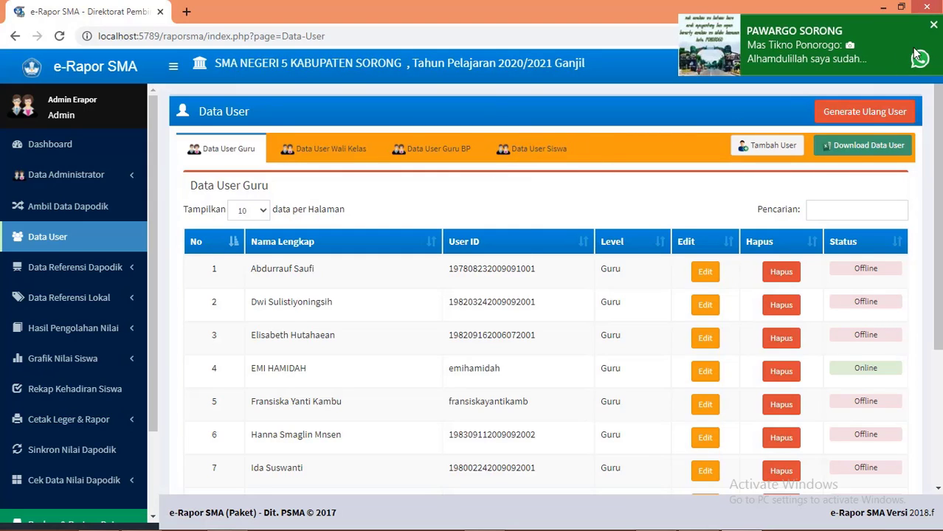
{"action": "left_click", "coordinate": [934, 28]}
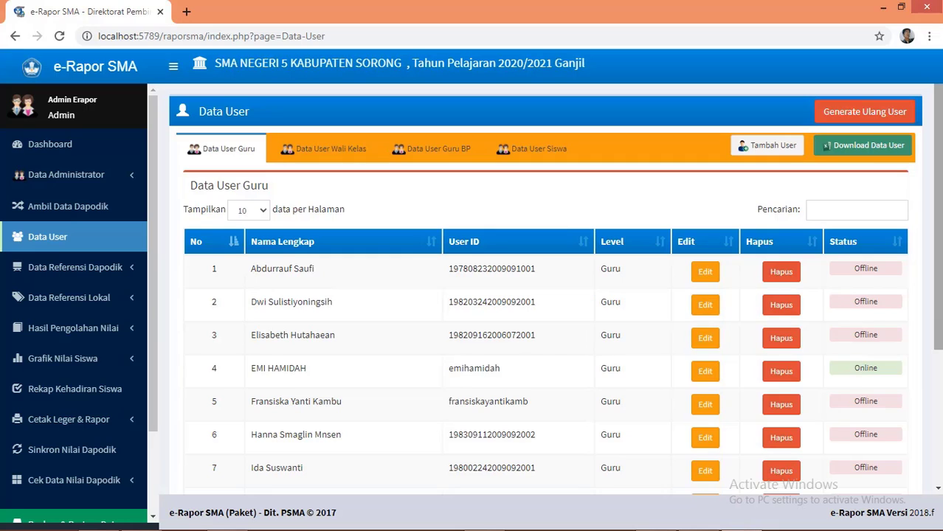
Step: Show the Data User Wali Kelas accounts and expand Data Referensi Dapodik
{"action": "scroll", "coordinate": [873, 158], "scroll_direction": "down", "scroll_amount": 2}
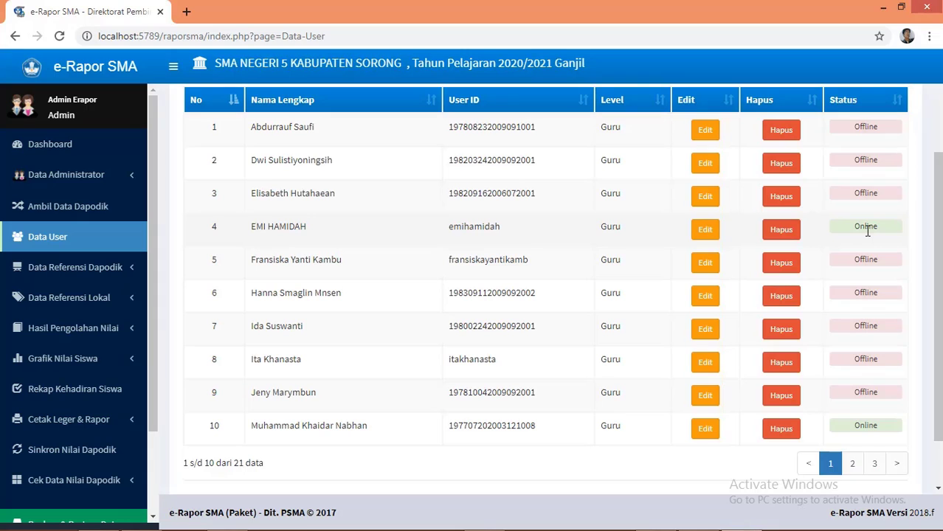
{"action": "scroll", "coordinate": [870, 231], "scroll_direction": "up", "scroll_amount": 1}
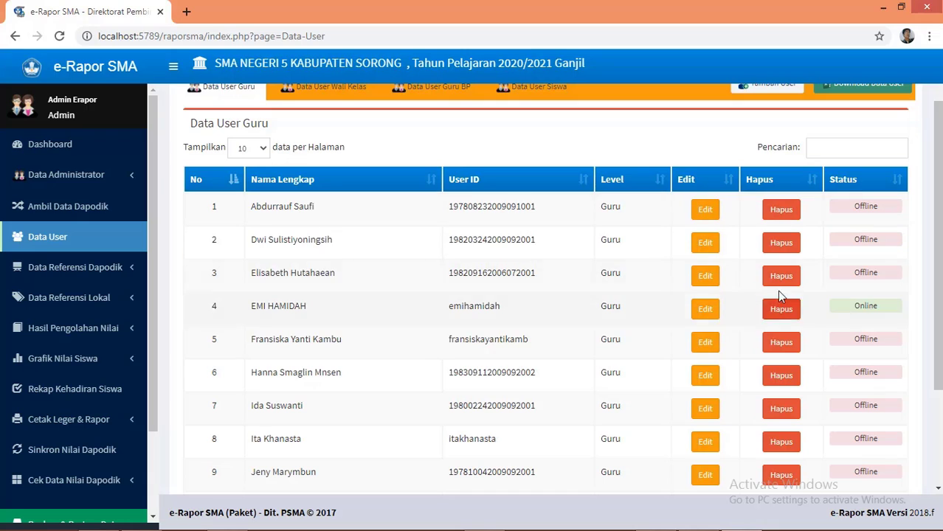
{"action": "left_click_drag", "start_coordinate": [940, 373], "coordinate": [939, 459]}
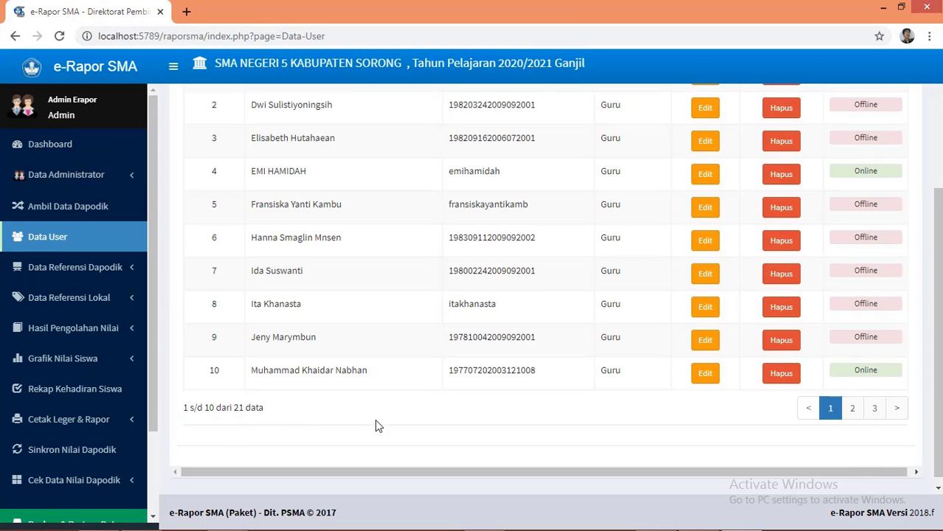
{"action": "scroll", "coordinate": [583, 401], "scroll_direction": "up", "scroll_amount": 3}
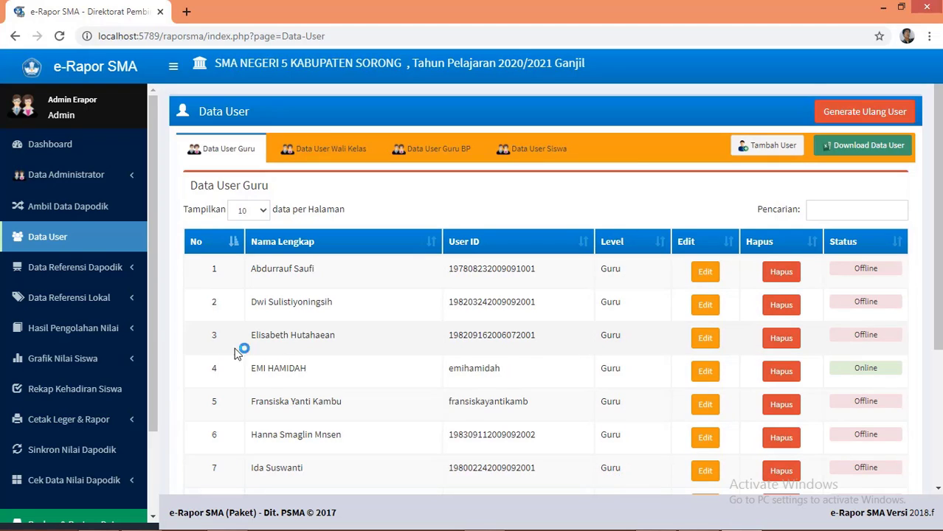
{"action": "left_click", "coordinate": [347, 151]}
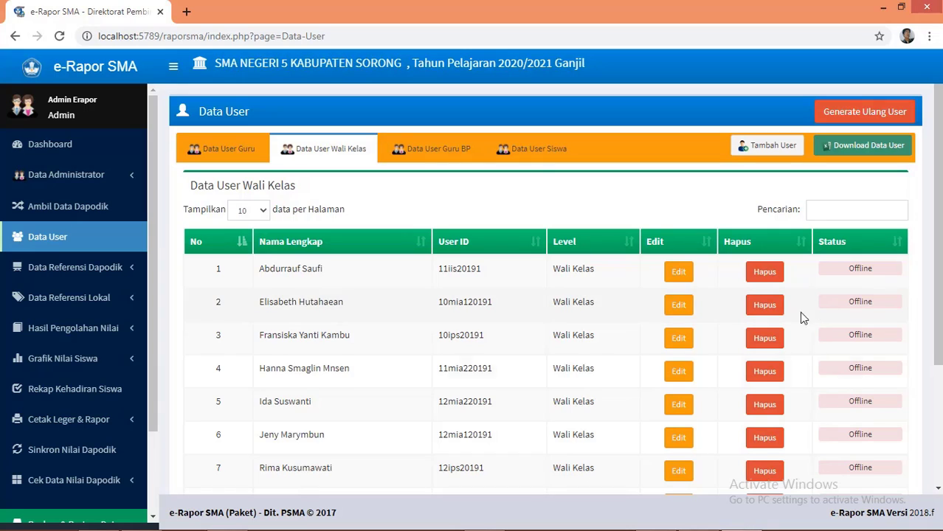
{"action": "left_click_drag", "start_coordinate": [939, 319], "coordinate": [930, 302]}
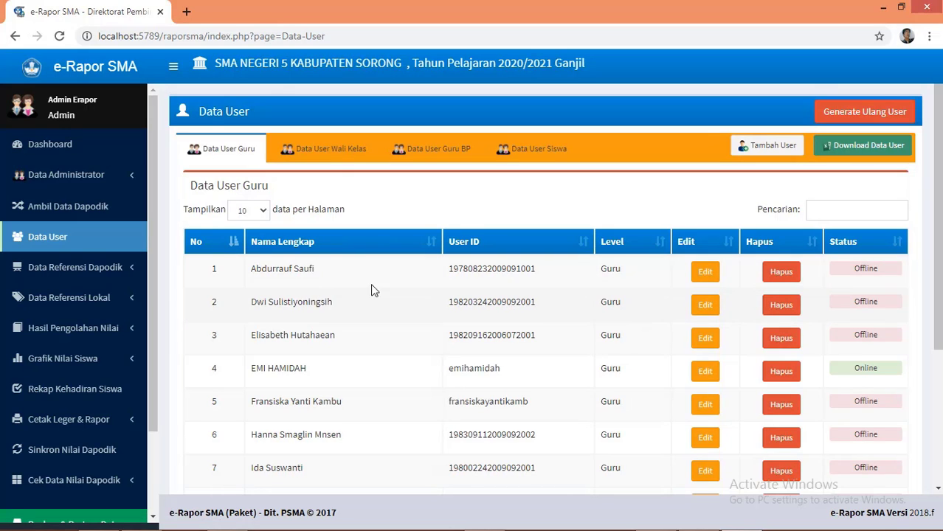
{"action": "left_click", "coordinate": [336, 154]}
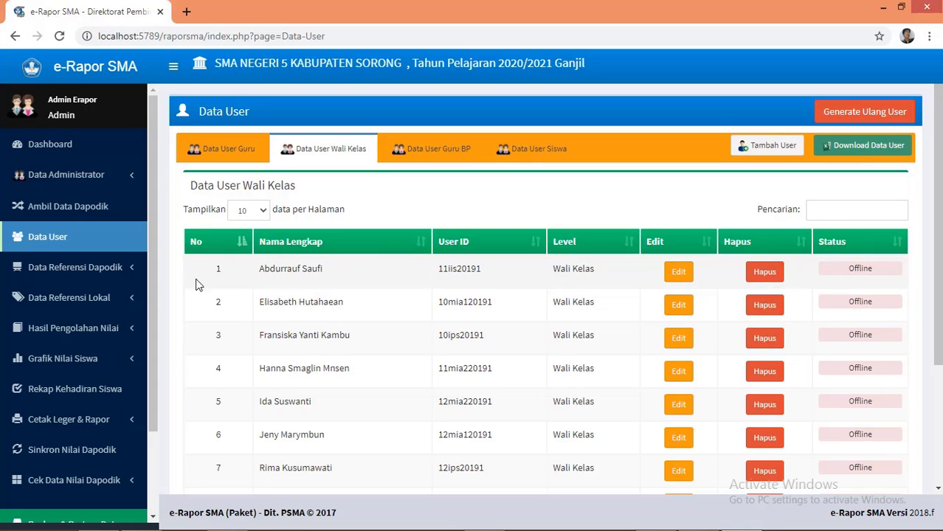
{"action": "left_click", "coordinate": [96, 267]}
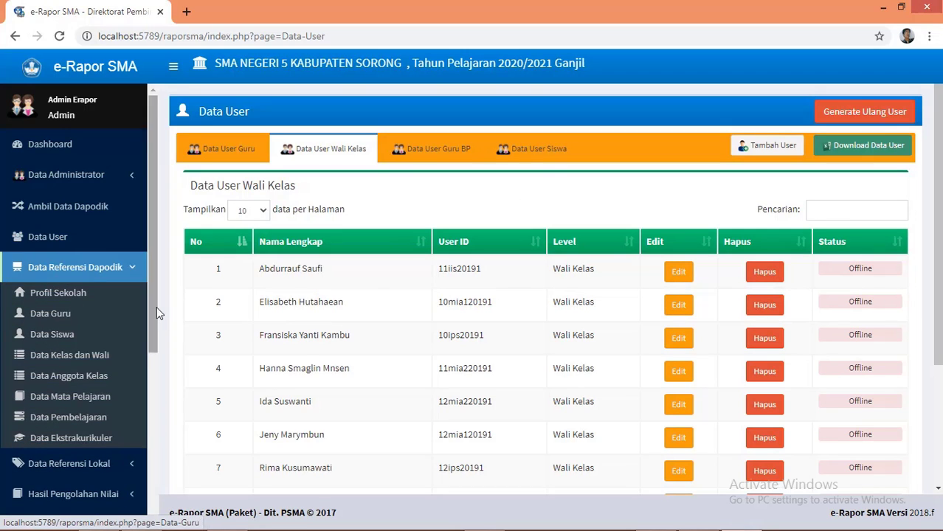
Step: Browse the Profil Sekolah page, then show the Data Guru teacher list
{"action": "left_click", "coordinate": [85, 298]}
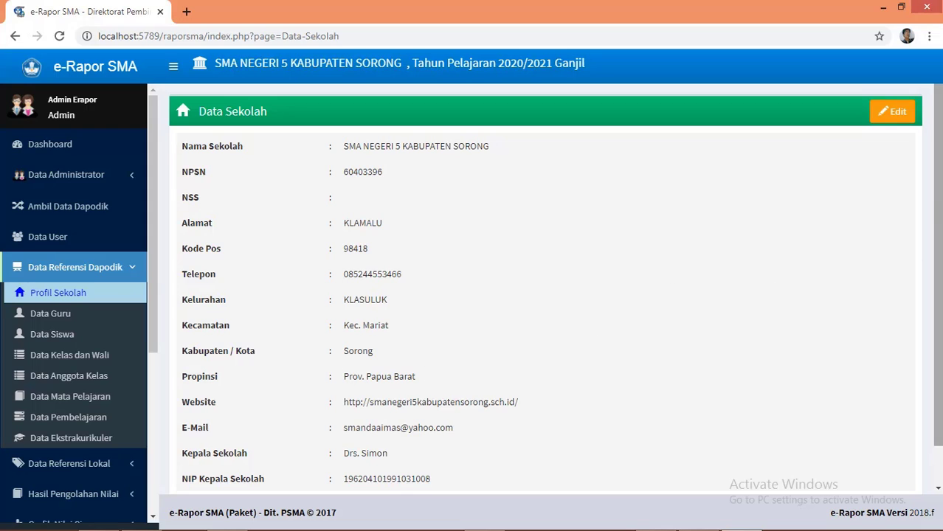
{"action": "scroll", "coordinate": [940, 201], "scroll_direction": "down", "scroll_amount": 1}
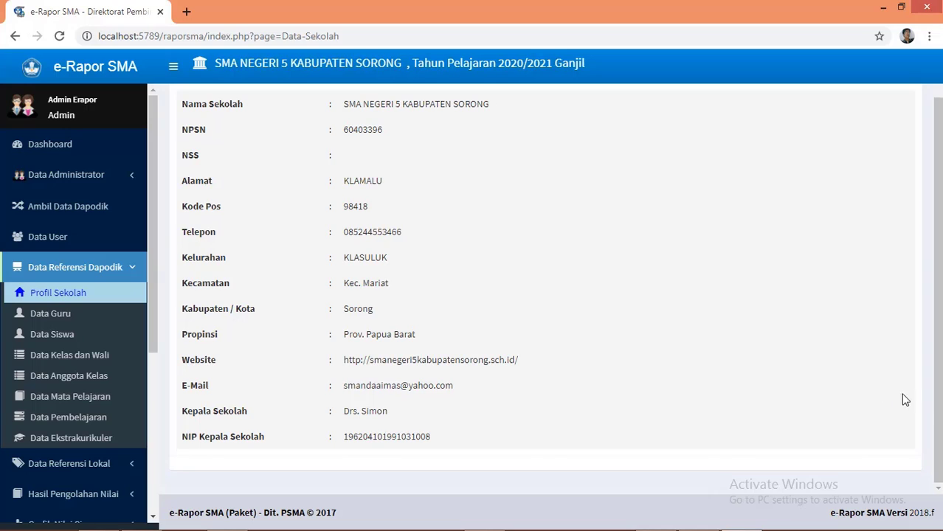
{"action": "scroll", "coordinate": [938, 414], "scroll_direction": "up", "scroll_amount": 1}
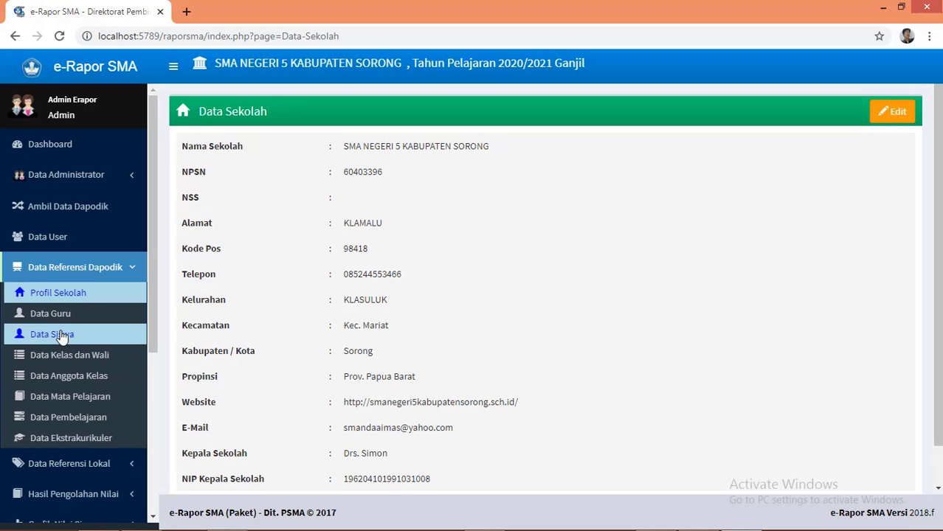
{"action": "left_click", "coordinate": [41, 312]}
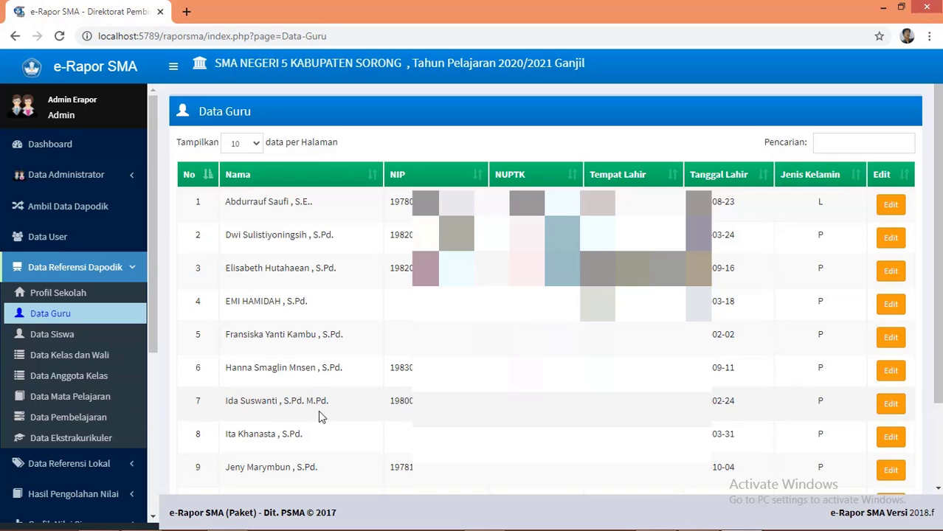
Step: Change the seventh teacher's Gelar Belakang to S.Pd. M.Pd.I and save it
{"action": "left_click", "coordinate": [891, 404]}
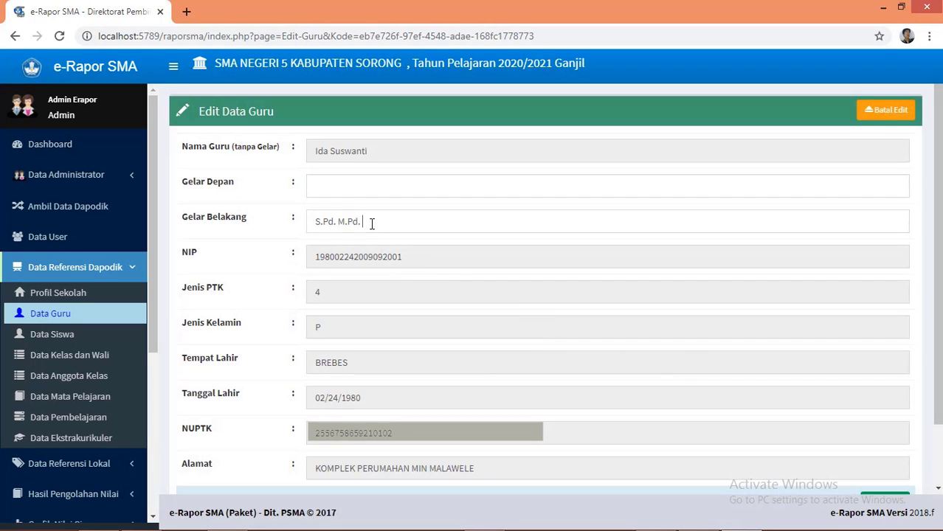
{"action": "left_click", "coordinate": [372, 223]}
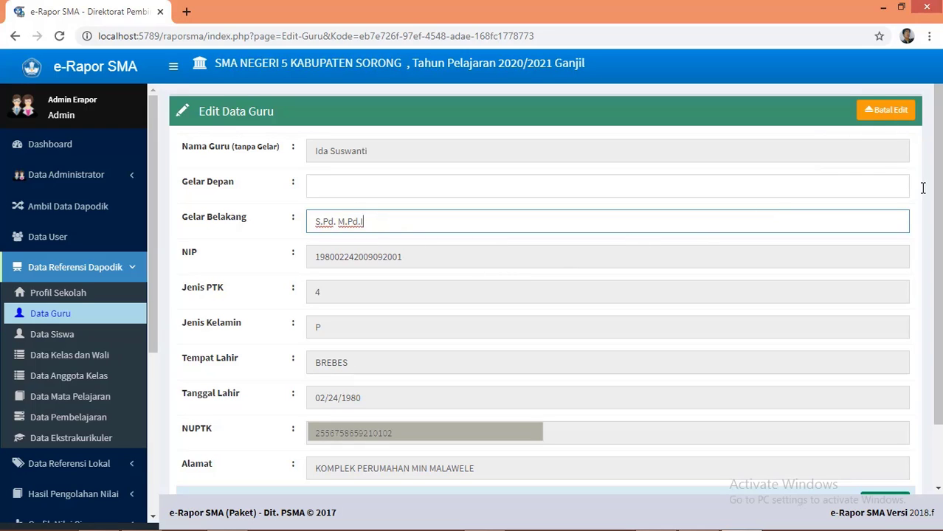
{"action": "scroll", "coordinate": [939, 215], "scroll_direction": "down", "scroll_amount": 2}
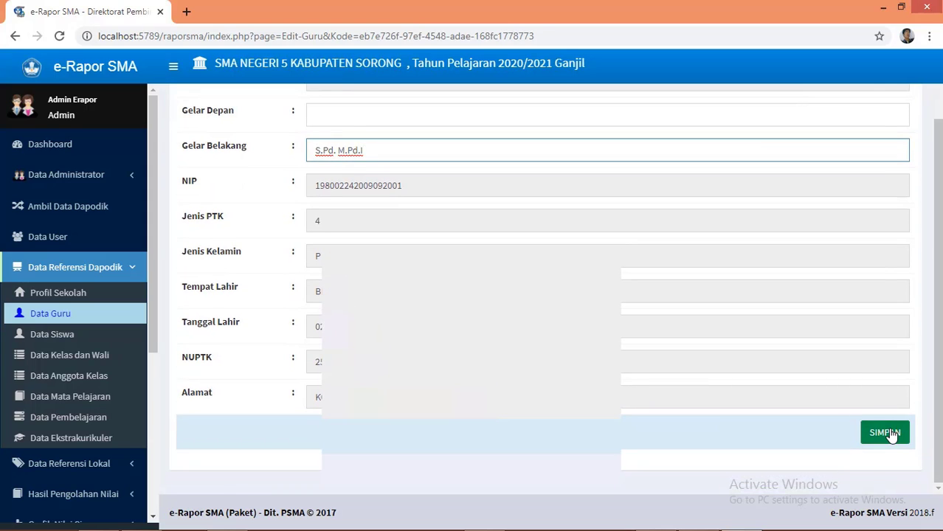
{"action": "left_click", "coordinate": [890, 434]}
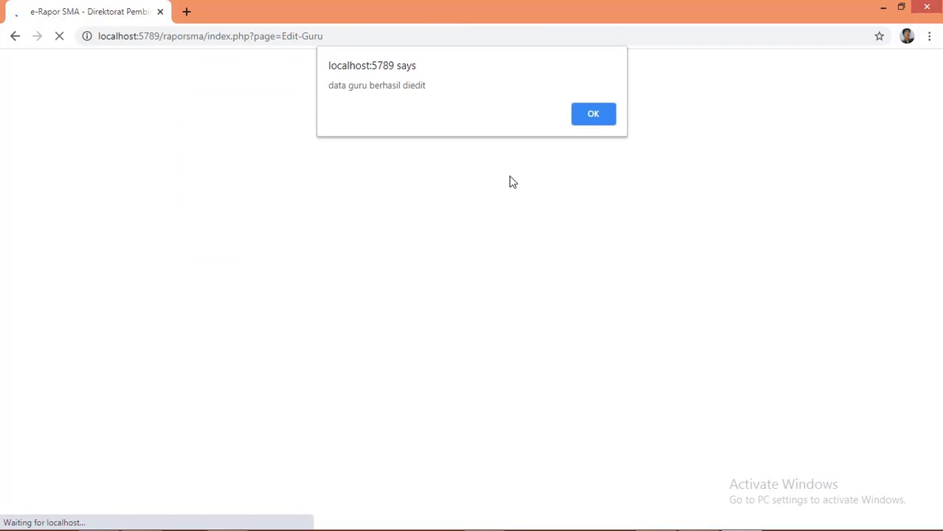
{"action": "left_click", "coordinate": [594, 114]}
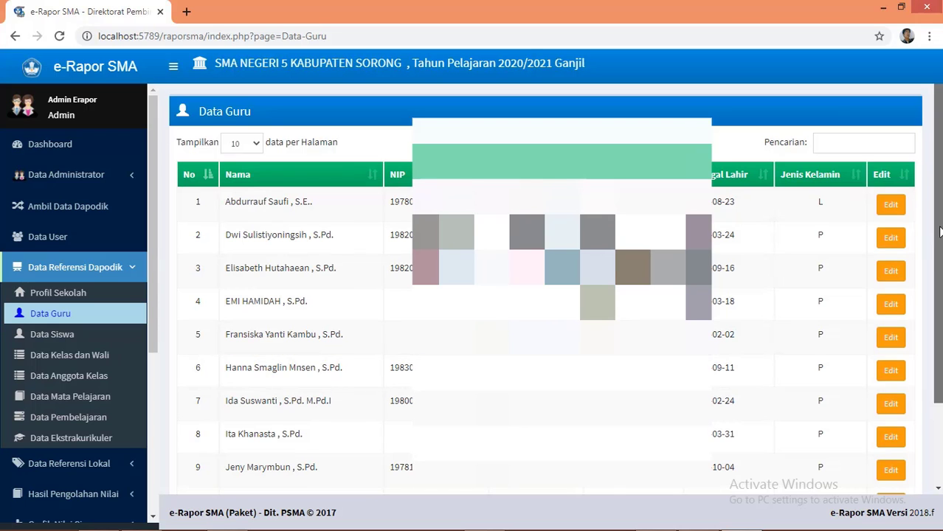
{"action": "left_click_drag", "start_coordinate": [939, 221], "coordinate": [936, 281]}
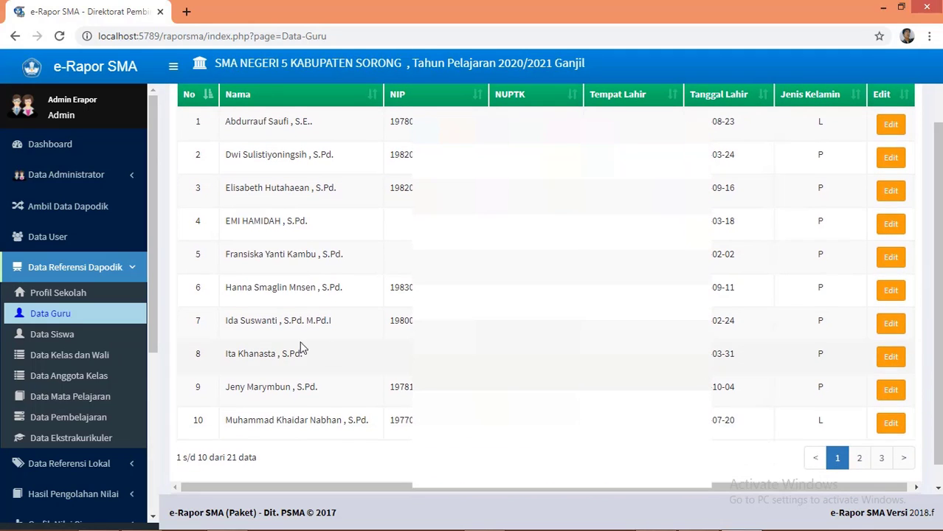
Step: Review the Data Anggota Kelas table, then show the Data Ekstrakurikuler list
{"action": "left_click", "coordinate": [83, 387]}
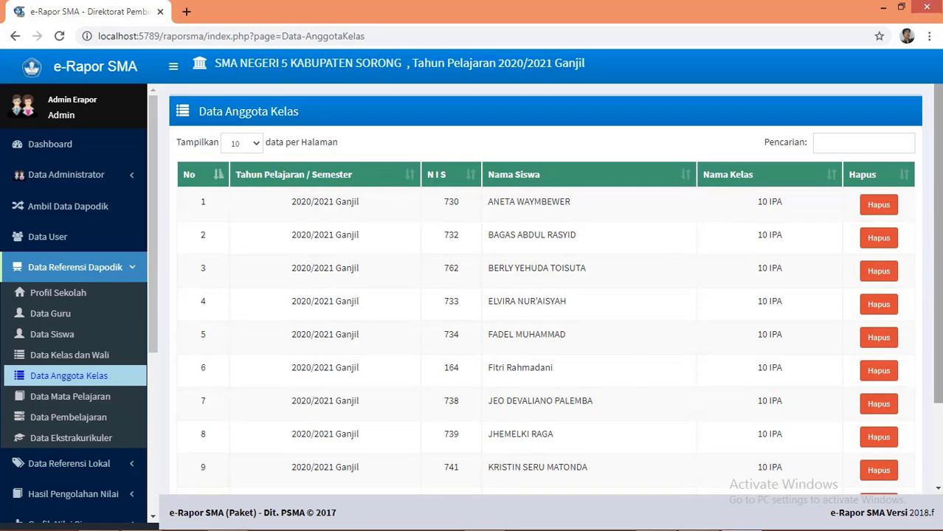
{"action": "scroll", "coordinate": [940, 183], "scroll_direction": "down", "scroll_amount": 2}
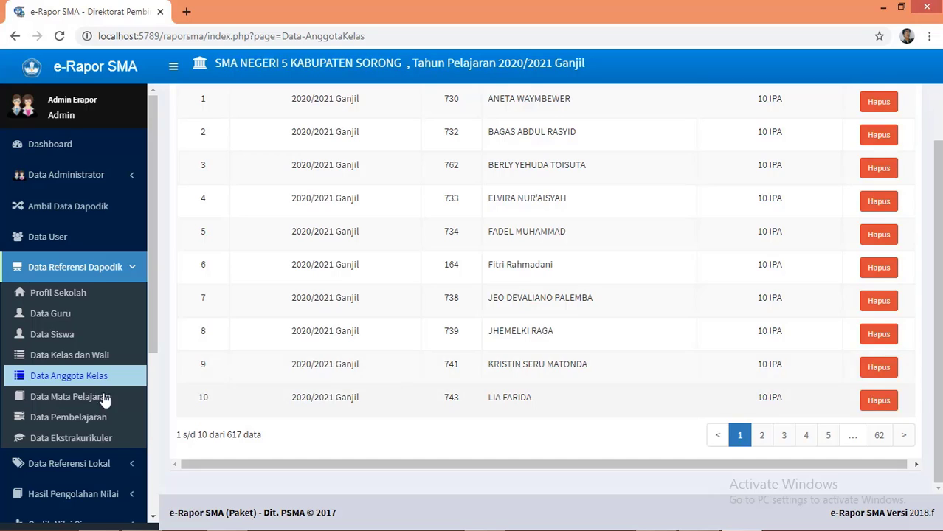
{"action": "left_click", "coordinate": [102, 440]}
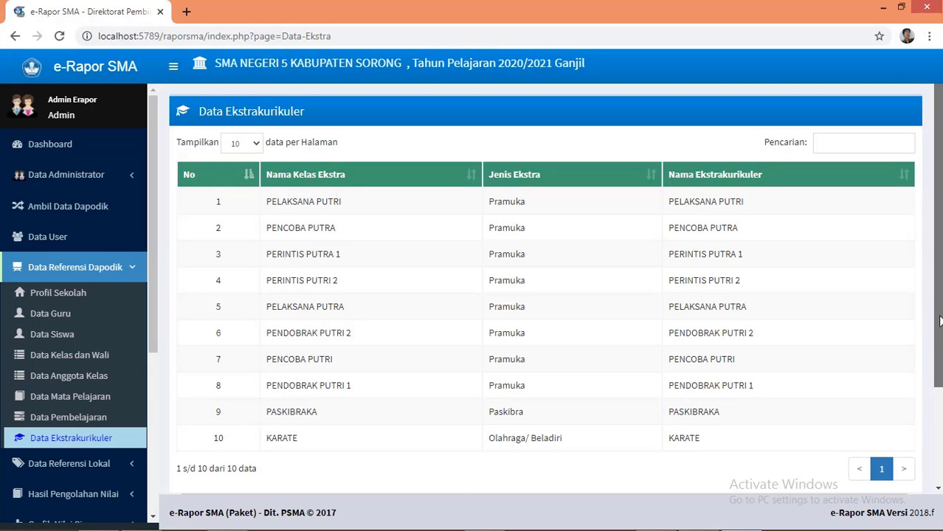
Step: Return to the 2020/2021 Ganjil class member list, dismiss the WhatsApp notification, and expand Data Referensi Lokal
{"action": "mouse_move", "coordinate": [940, 321]}
{"action": "left_mouse_down"}
{"action": "mouse_move", "coordinate": [940, 403]}
{"action": "mouse_move", "coordinate": [938, 310]}
{"action": "left_mouse_up"}
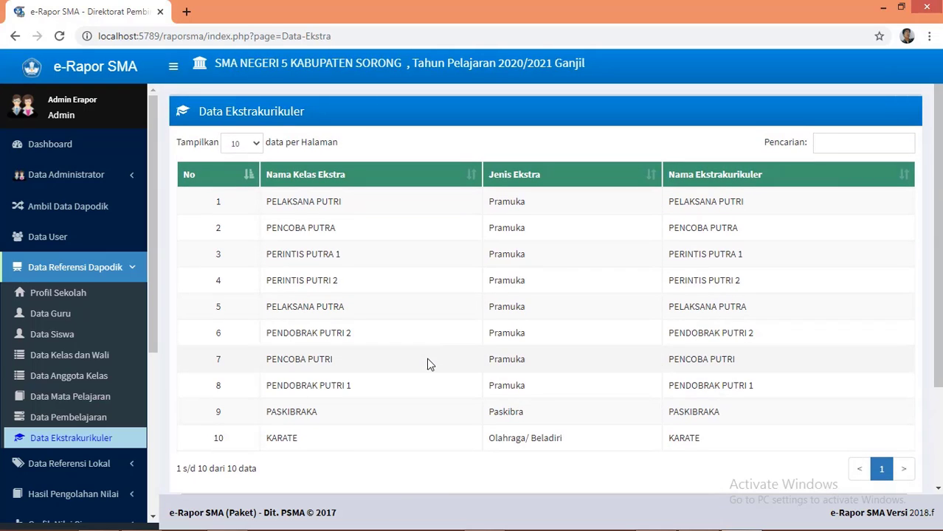
{"action": "left_click", "coordinate": [130, 270]}
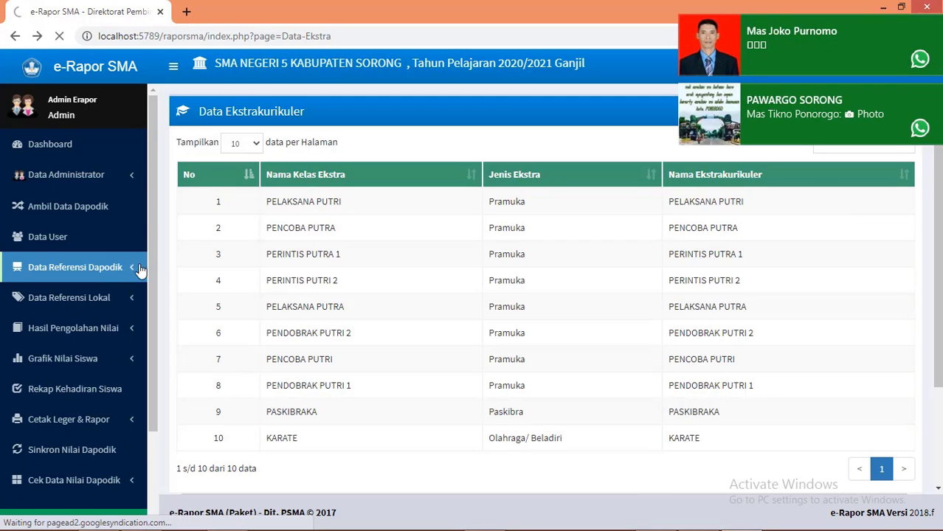
{"action": "left_click", "coordinate": [934, 25]}
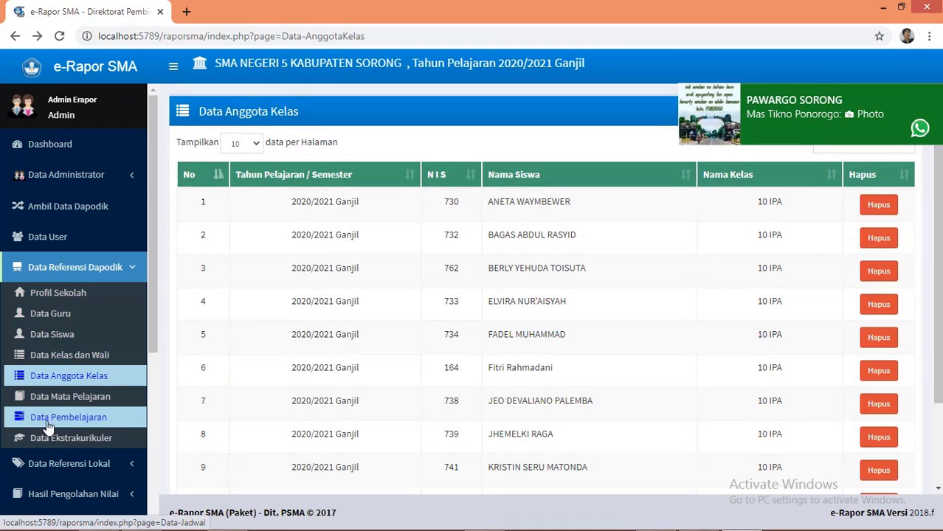
{"action": "left_click", "coordinate": [74, 465]}
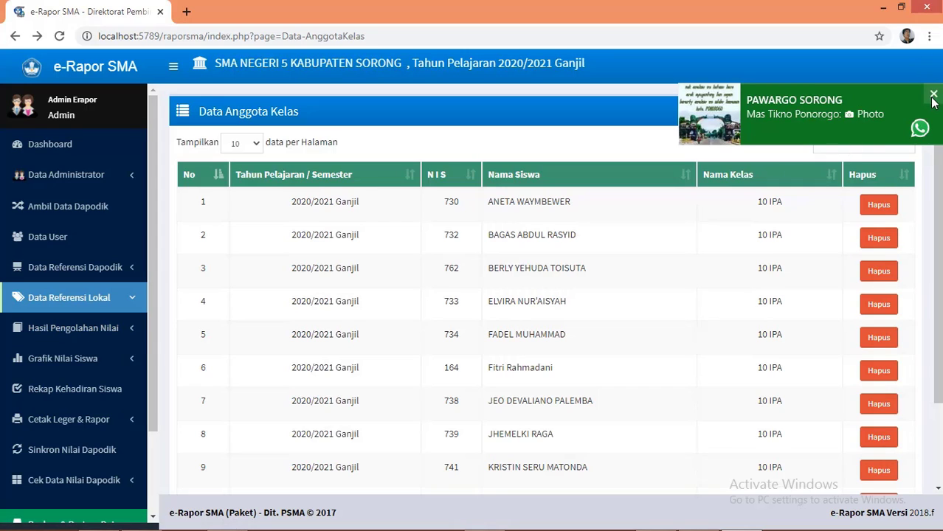
{"action": "left_click", "coordinate": [934, 93]}
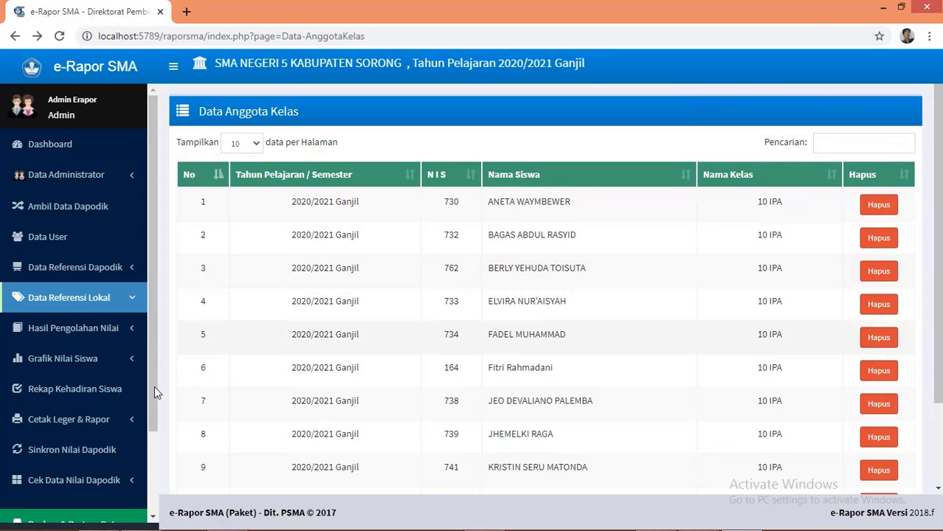
{"action": "left_click", "coordinate": [81, 303]}
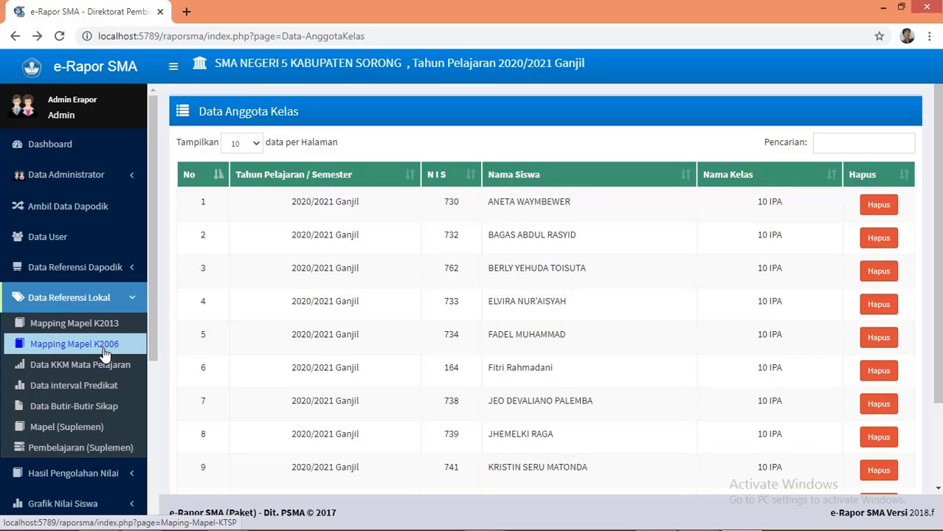
{"action": "left_click", "coordinate": [63, 329]}
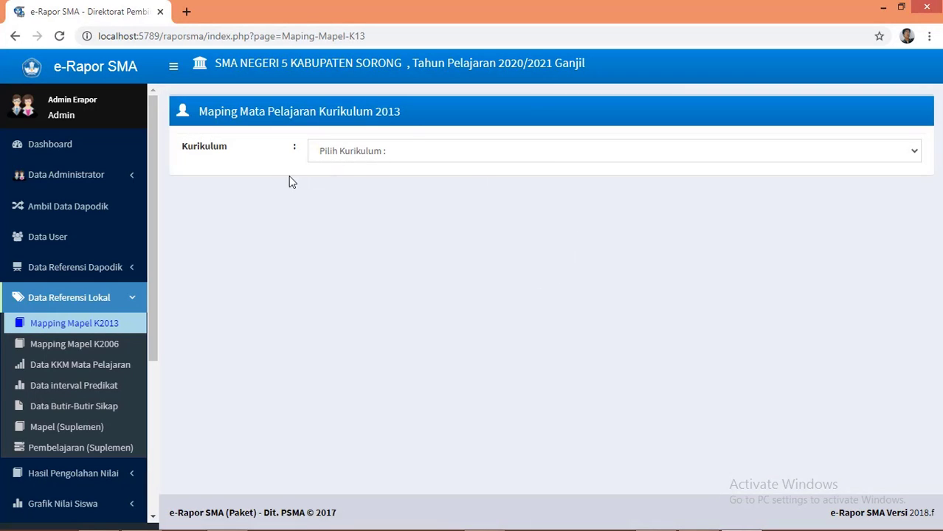
{"action": "left_click", "coordinate": [915, 151]}
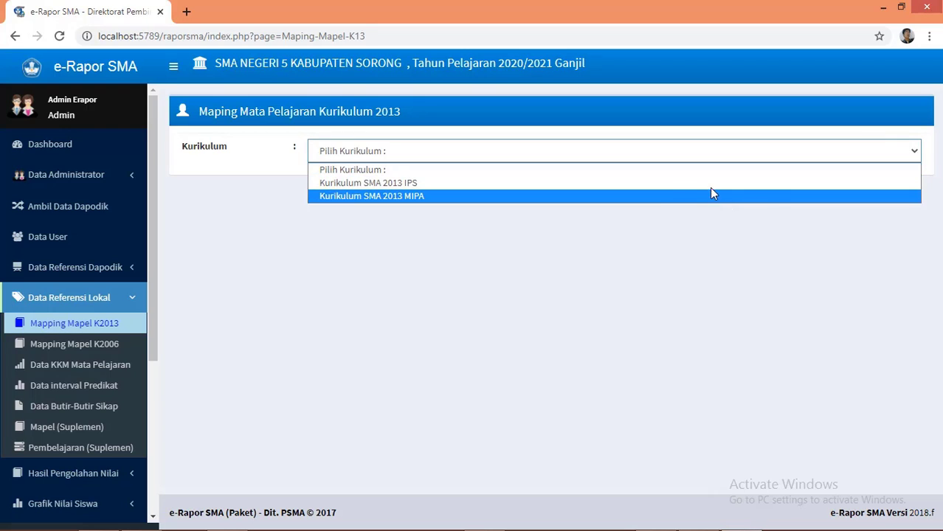
{"action": "left_click", "coordinate": [713, 187]}
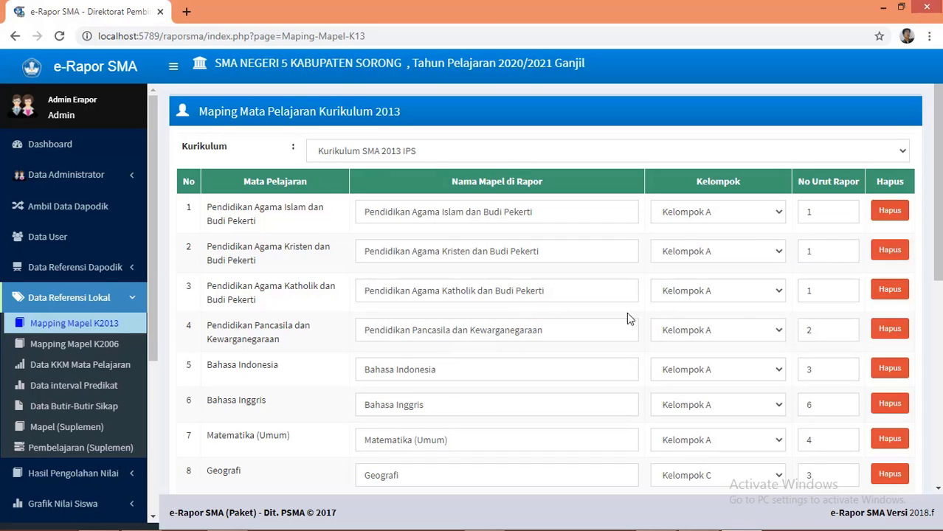
{"action": "left_click_drag", "start_coordinate": [936, 261], "coordinate": [938, 455]}
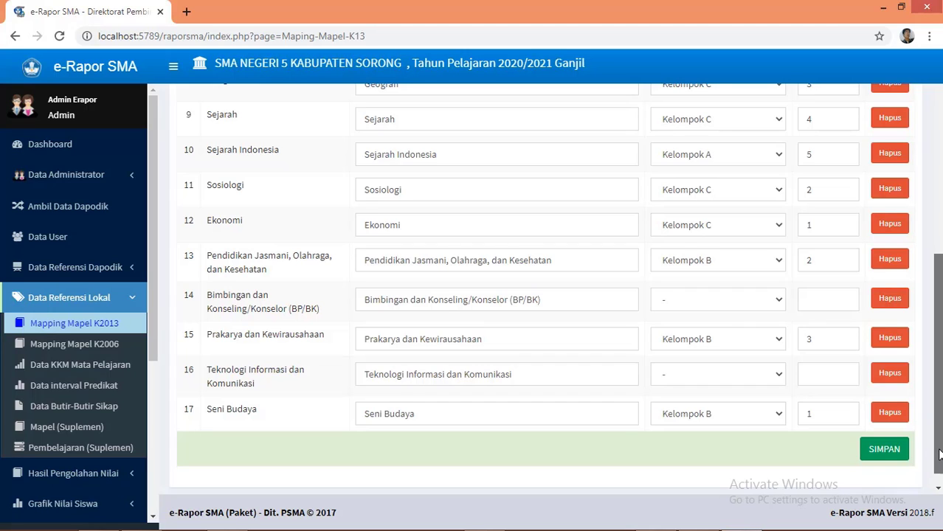
{"action": "left_click_drag", "start_coordinate": [938, 456], "coordinate": [940, 291]}
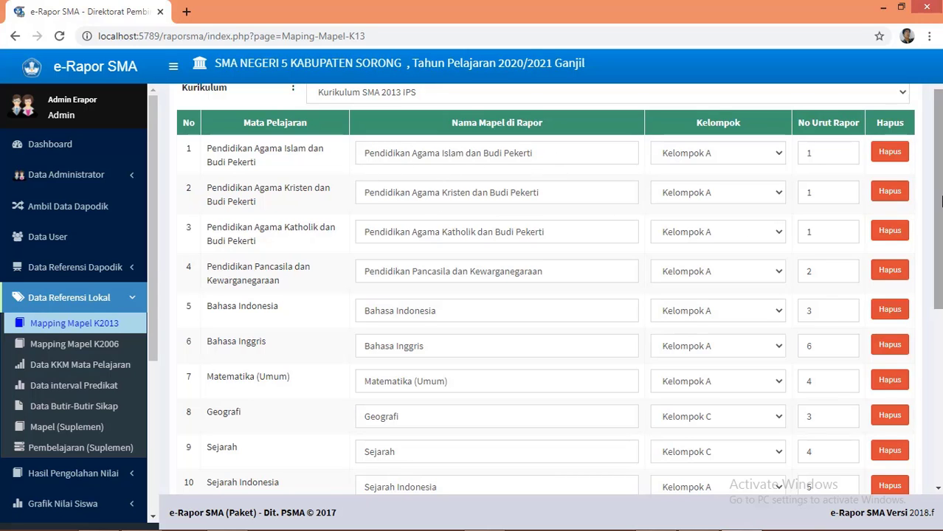
{"action": "mouse_move", "coordinate": [938, 214]}
{"action": "left_mouse_down"}
{"action": "mouse_move", "coordinate": [940, 410]}
{"action": "mouse_move", "coordinate": [940, 230]}
{"action": "left_mouse_up"}
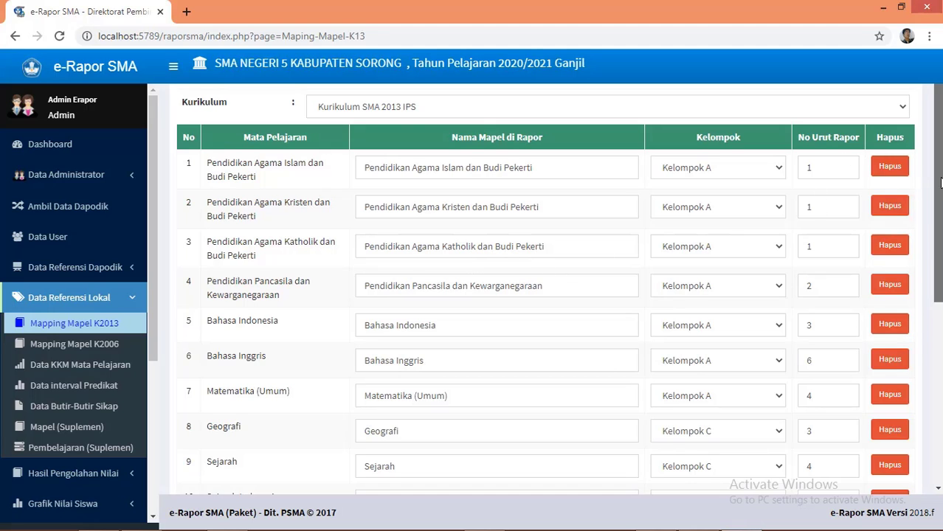
{"action": "left_click_drag", "start_coordinate": [936, 183], "coordinate": [940, 214]}
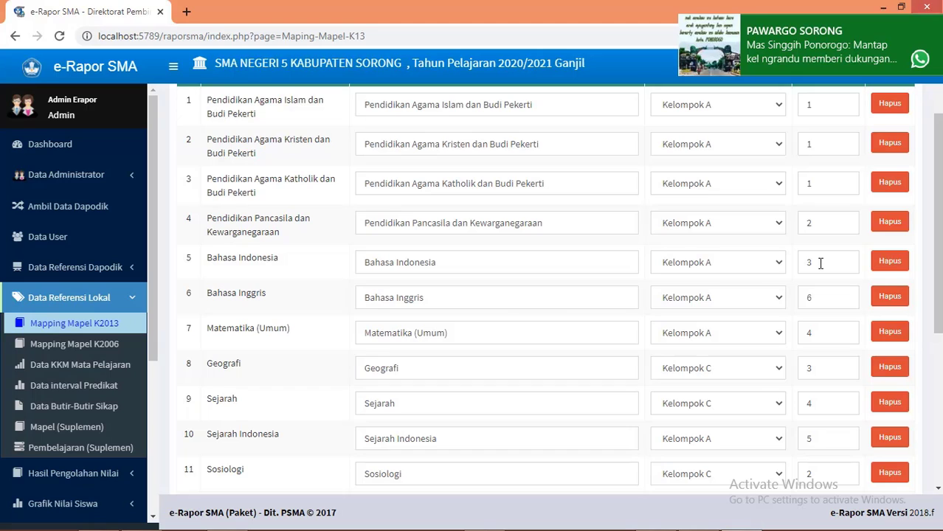
{"action": "left_click", "coordinate": [934, 23]}
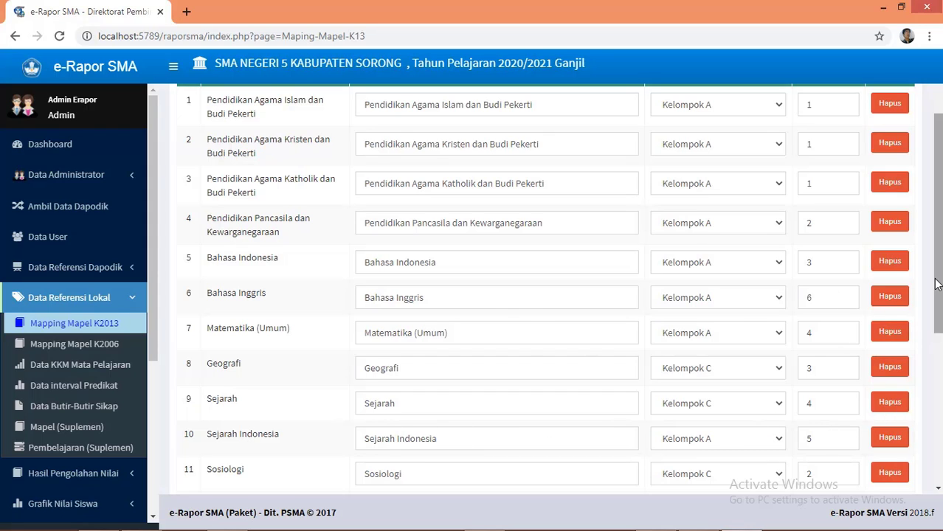
{"action": "left_click_drag", "start_coordinate": [939, 288], "coordinate": [940, 364]}
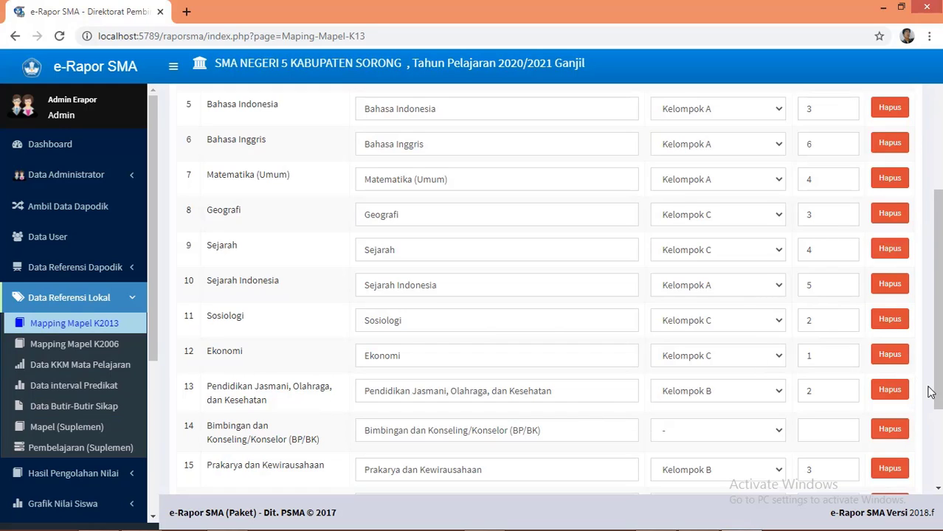
{"action": "left_click_drag", "start_coordinate": [938, 395], "coordinate": [935, 254]}
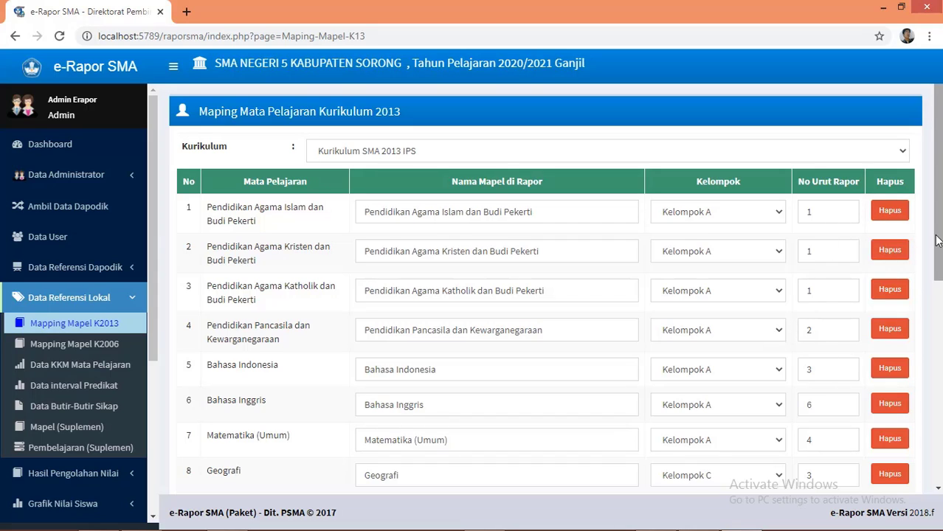
{"action": "left_click_drag", "start_coordinate": [937, 241], "coordinate": [938, 441]}
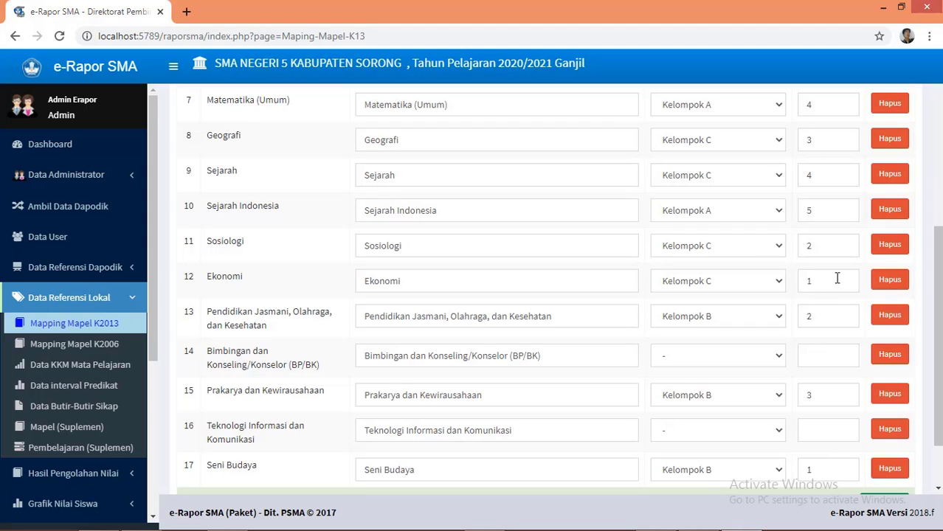
{"action": "left_click_drag", "start_coordinate": [940, 291], "coordinate": [936, 249]}
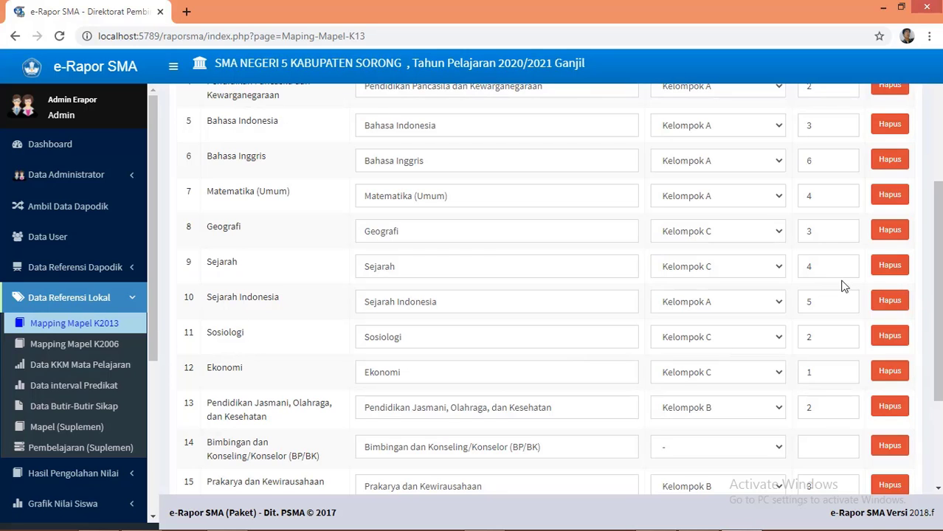
{"action": "left_click_drag", "start_coordinate": [934, 274], "coordinate": [934, 182]}
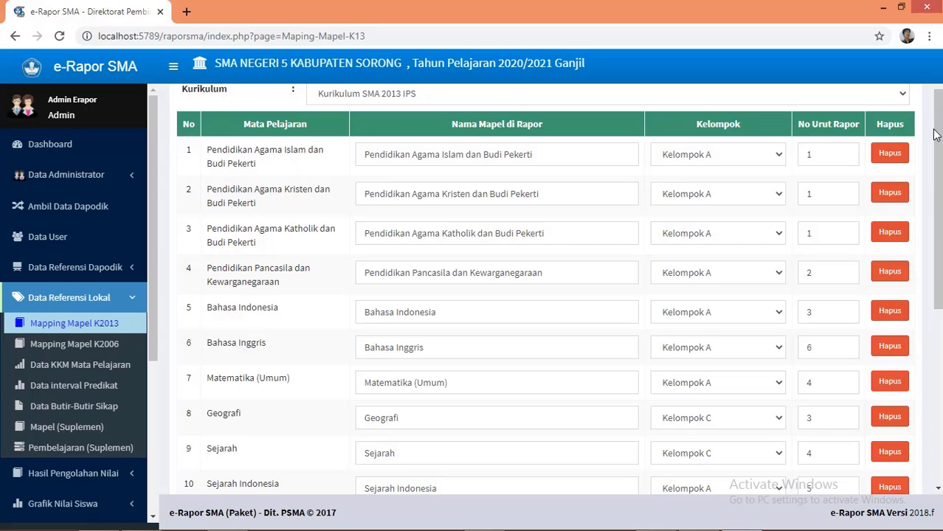
{"action": "left_click_drag", "start_coordinate": [936, 134], "coordinate": [936, 124]}
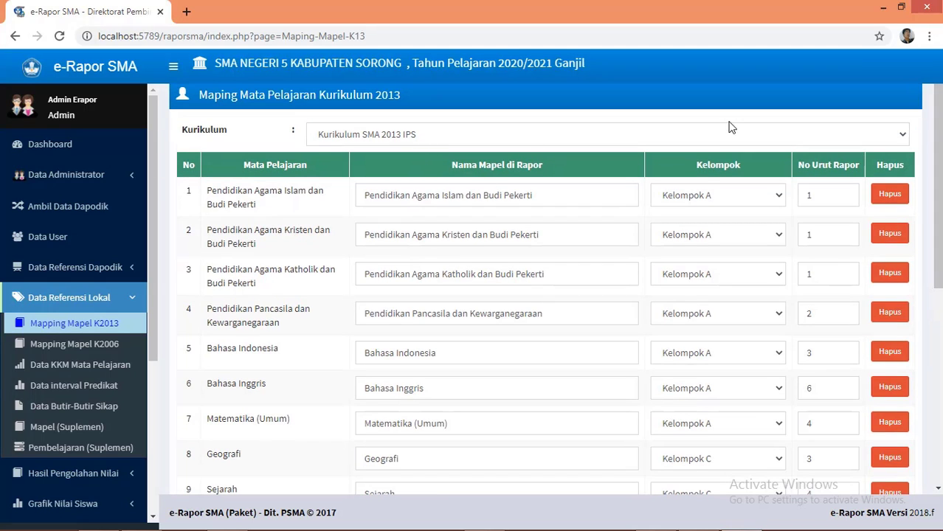
Step: Switch the subject mapping to Kurikulum SMA 2013 MIPA, review its subjects, then go to Data KKM Mata Pelajaran
{"action": "left_click", "coordinate": [903, 135]}
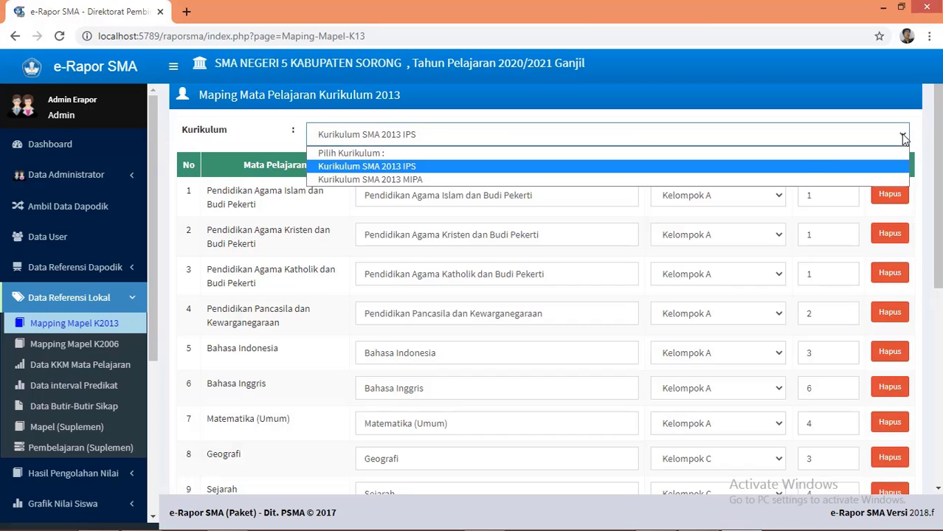
{"action": "left_click", "coordinate": [559, 179]}
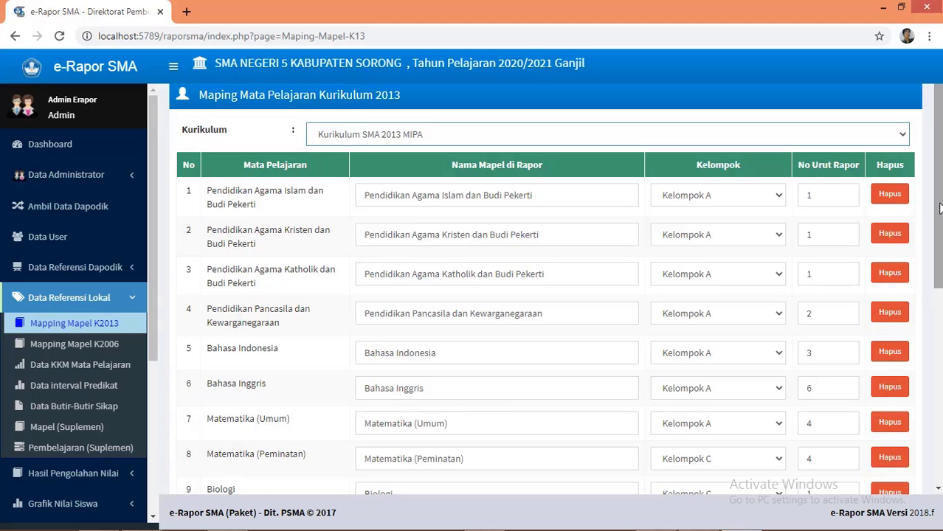
{"action": "left_click_drag", "start_coordinate": [939, 209], "coordinate": [939, 339]}
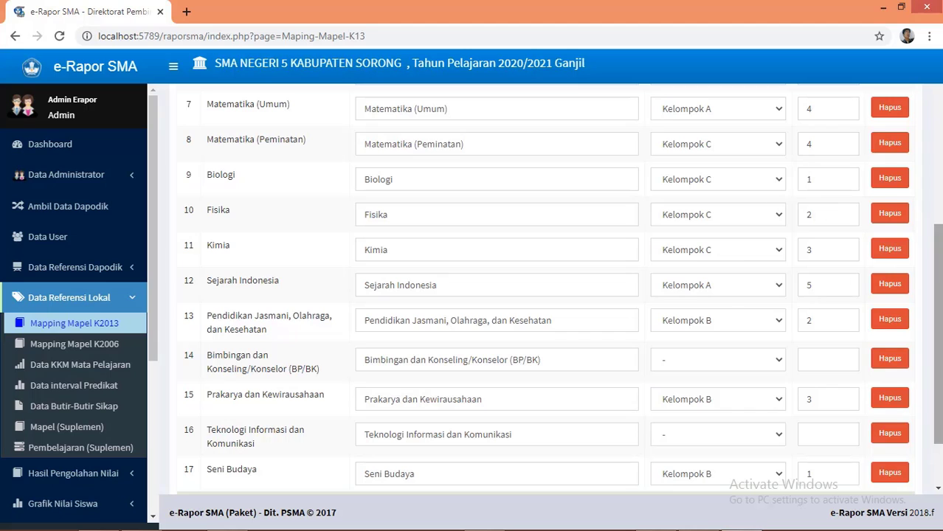
{"action": "left_click_drag", "start_coordinate": [939, 277], "coordinate": [939, 359]}
{"action": "left_click_drag", "start_coordinate": [939, 293], "coordinate": [939, 332]}
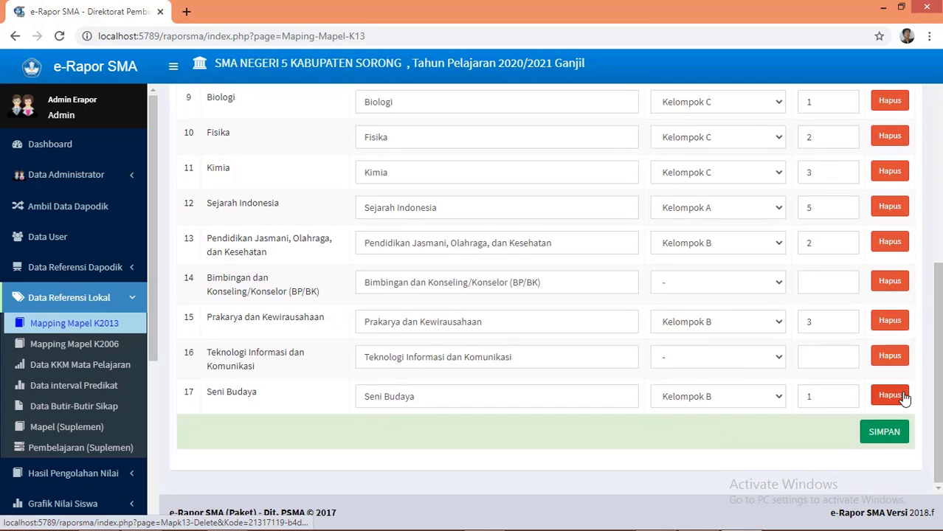
{"action": "left_click", "coordinate": [74, 372]}
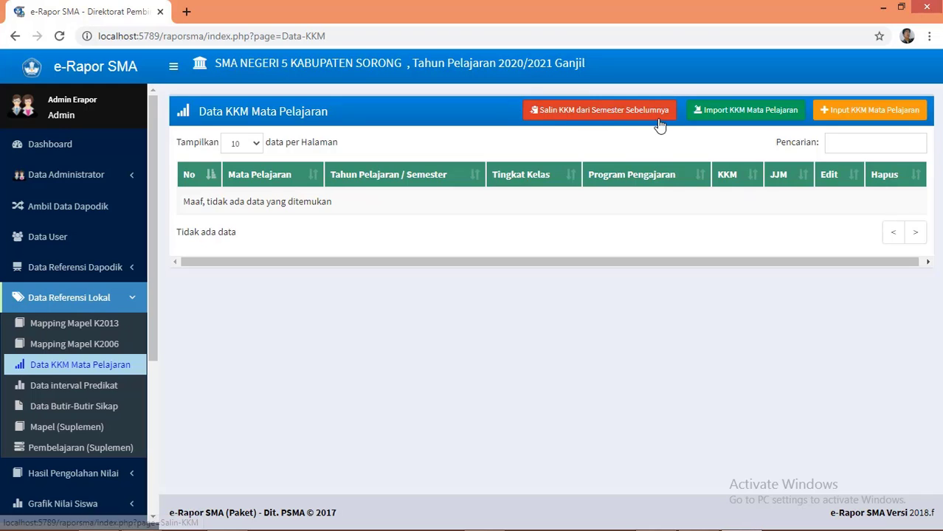
Step: Start a new subject KKM entry with the Input KKM Mata Pelajaran button
{"action": "left_click", "coordinate": [858, 121]}
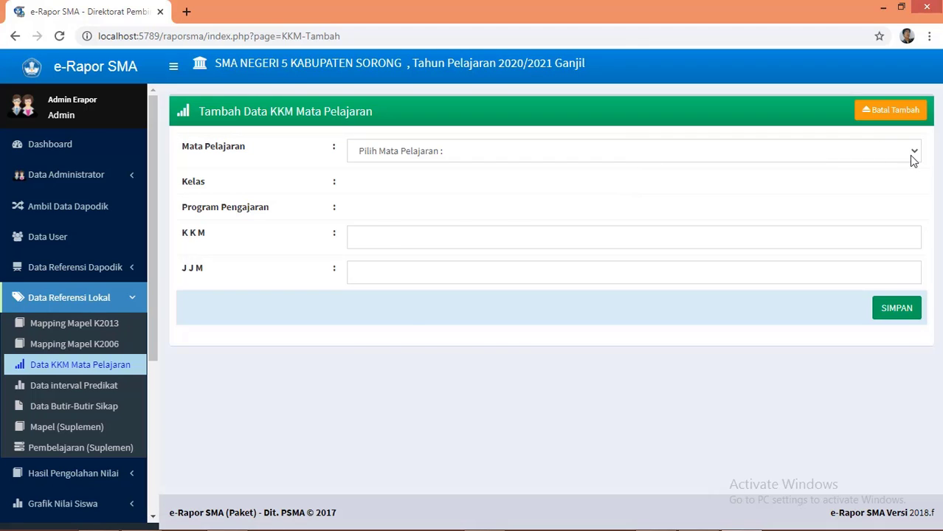
Step: Fill the KKM form with Matematika (Umum), Kelas X and MIPA, then cancel without saving
{"action": "left_click", "coordinate": [913, 160]}
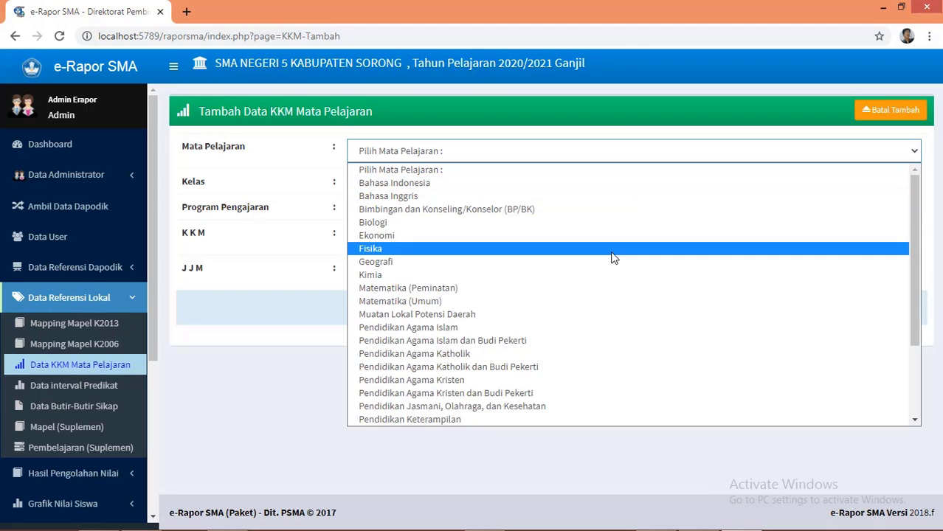
{"action": "left_click", "coordinate": [604, 299]}
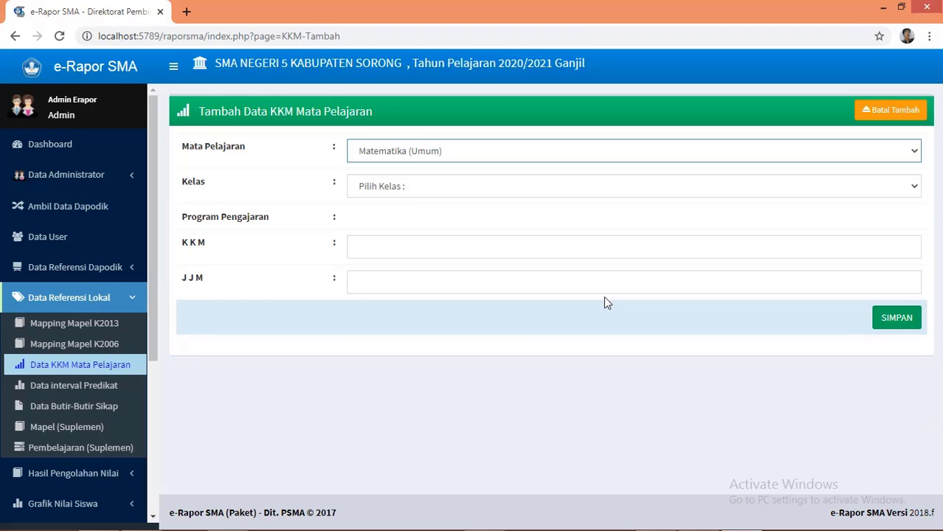
{"action": "left_click", "coordinate": [512, 187]}
{"action": "left_click", "coordinate": [508, 220]}
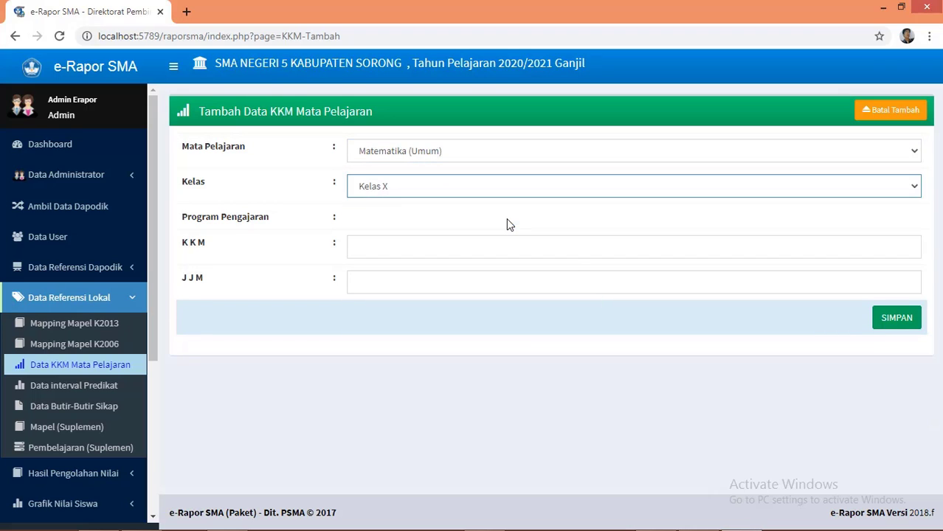
{"action": "left_click", "coordinate": [505, 227]}
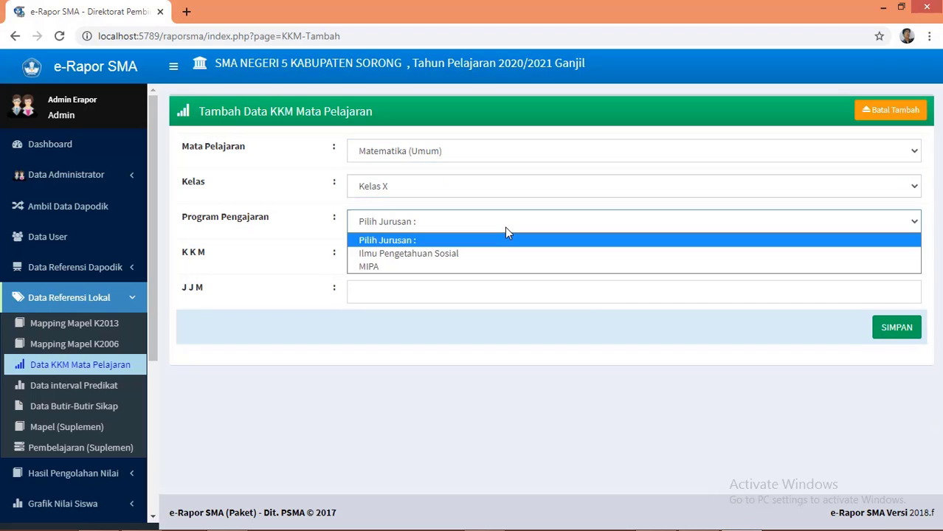
{"action": "left_click", "coordinate": [485, 267]}
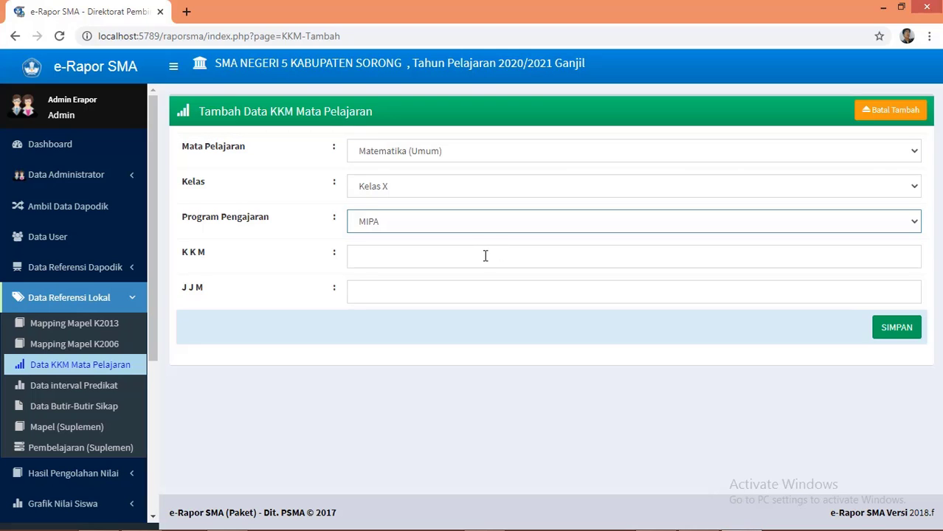
{"action": "left_click", "coordinate": [485, 256]}
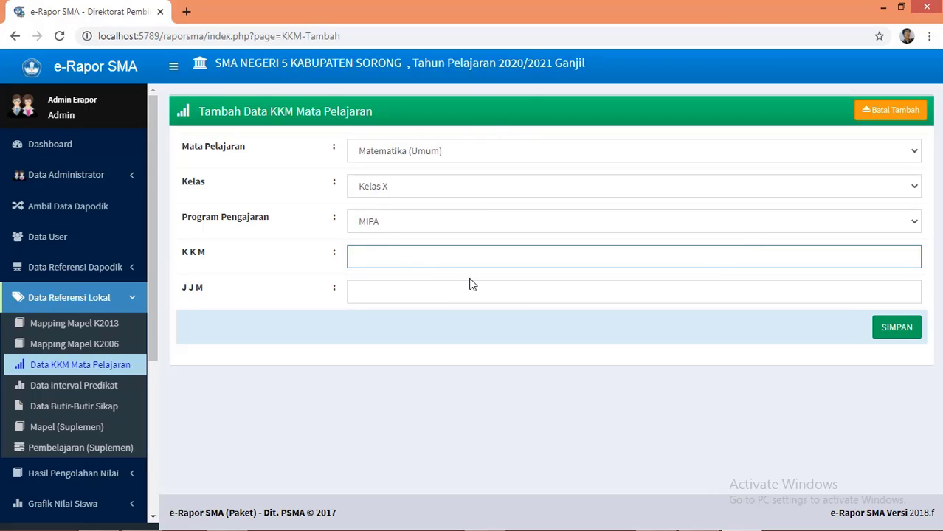
{"action": "left_click", "coordinate": [887, 120]}
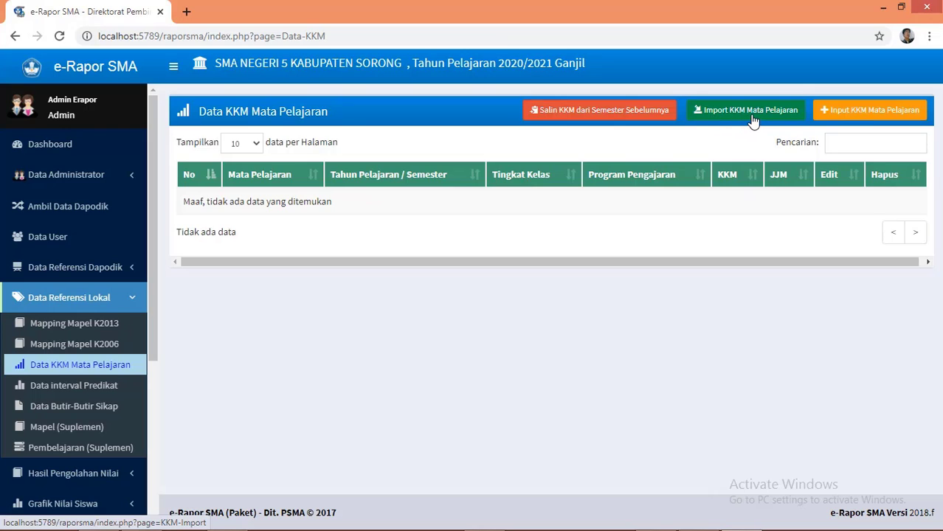
Step: Download the KKM import template F_KKM_20201.xlsx and open it in Excel
{"action": "left_click", "coordinate": [753, 121]}
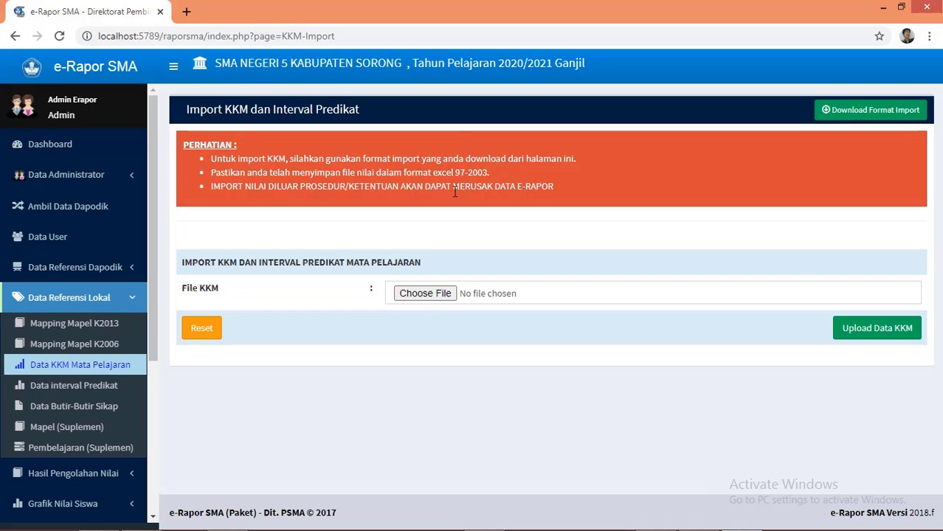
{"action": "left_click", "coordinate": [869, 112]}
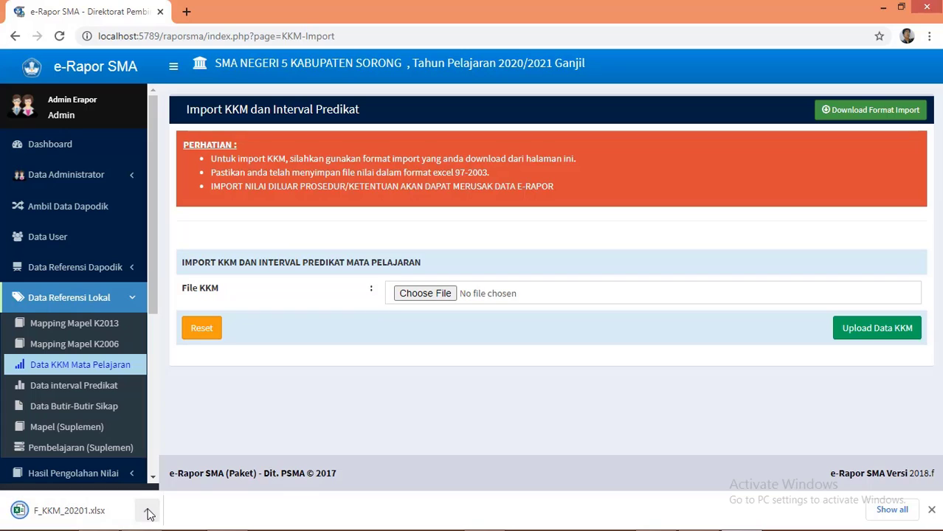
{"action": "left_click", "coordinate": [147, 510]}
{"action": "left_click", "coordinate": [175, 423]}
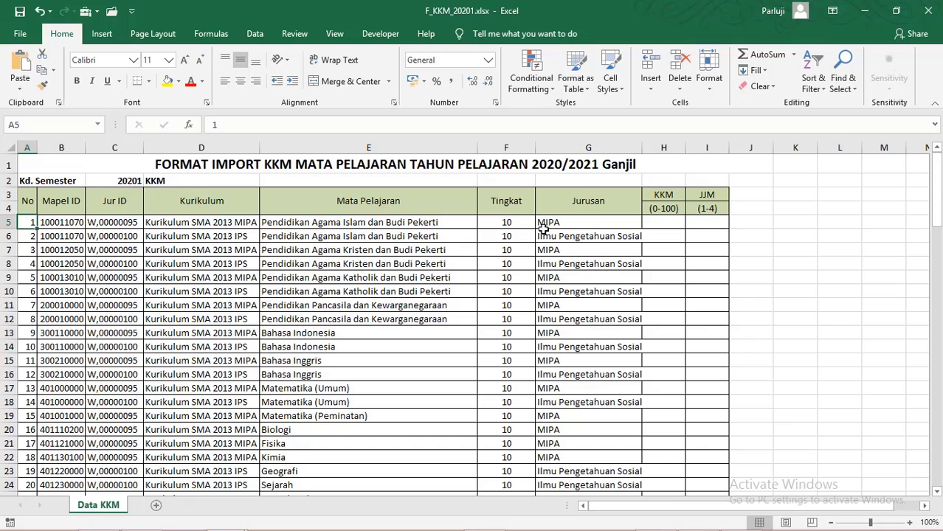
Step: Enter KKM 80 in H5 and JJM 3 in I5 for Pendidikan Agama Islam dan Budi Pekerti MIPA
{"action": "left_click", "coordinate": [669, 223]}
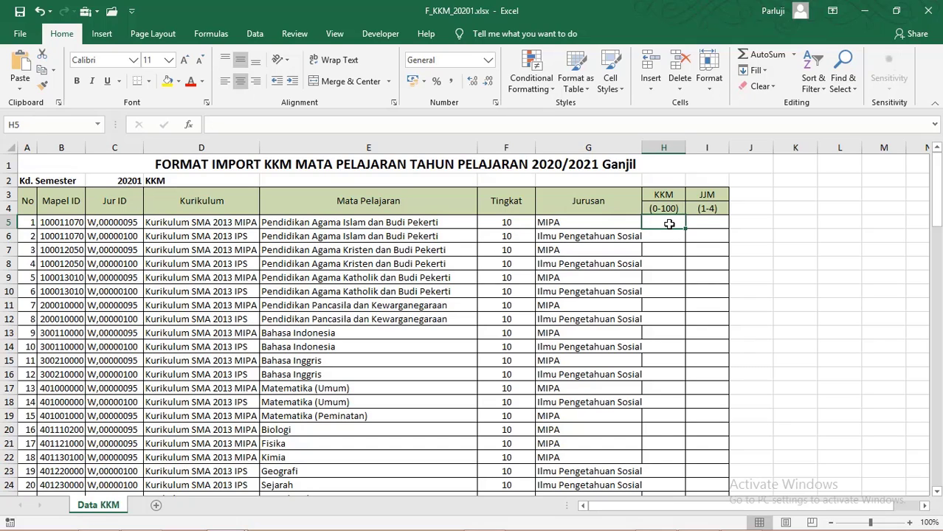
{"action": "left_click", "coordinate": [708, 224]}
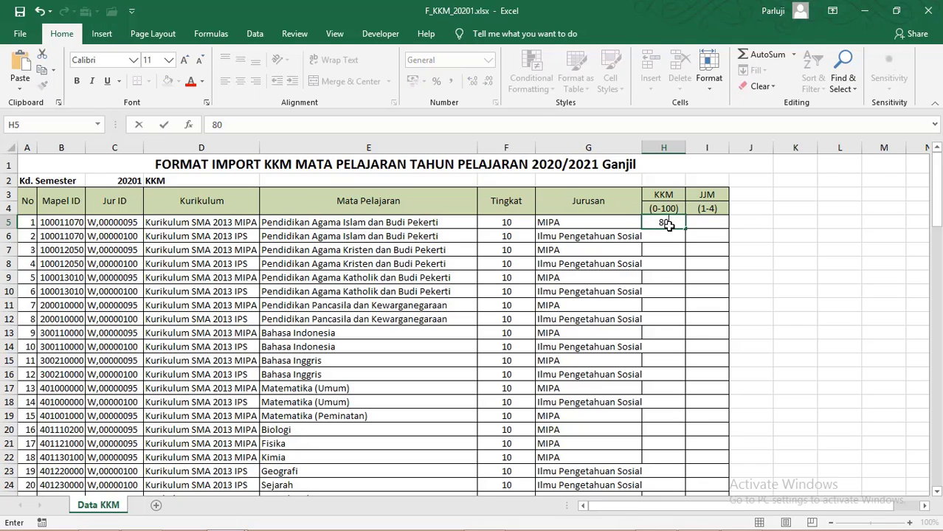
{"action": "type", "text": "80"}
{"action": "left_click", "coordinate": [715, 221]}
{"action": "type", "text": "3"}
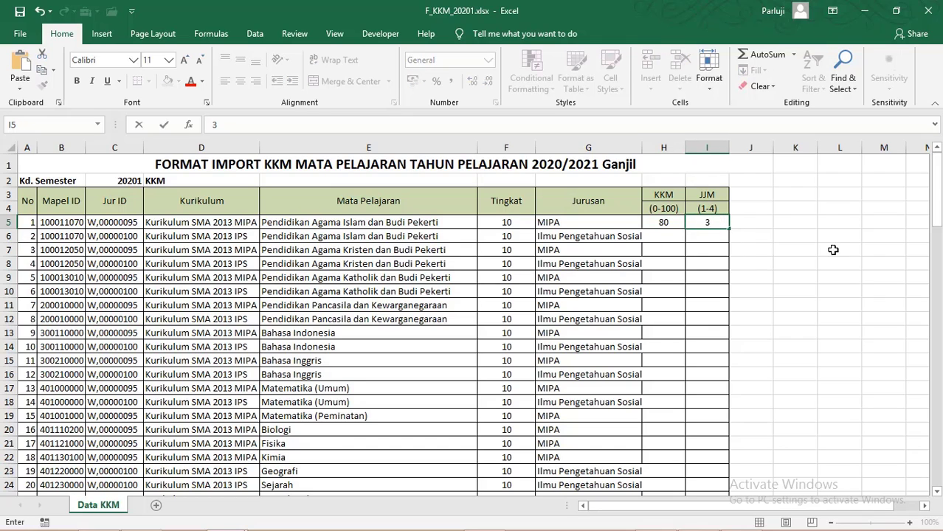
{"action": "left_click", "coordinate": [902, 233]}
{"action": "left_click_drag", "start_coordinate": [935, 214], "coordinate": [938, 419]}
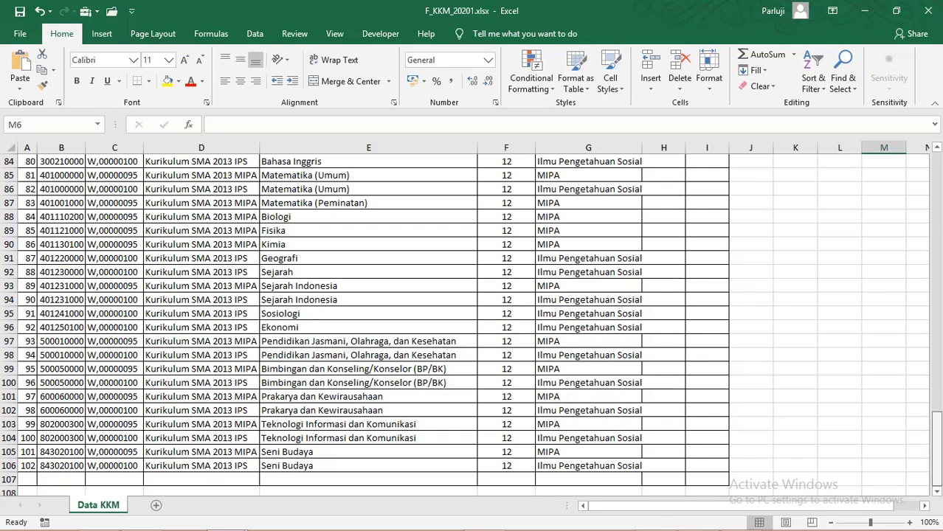
{"action": "left_click_drag", "start_coordinate": [937, 435], "coordinate": [933, 210]}
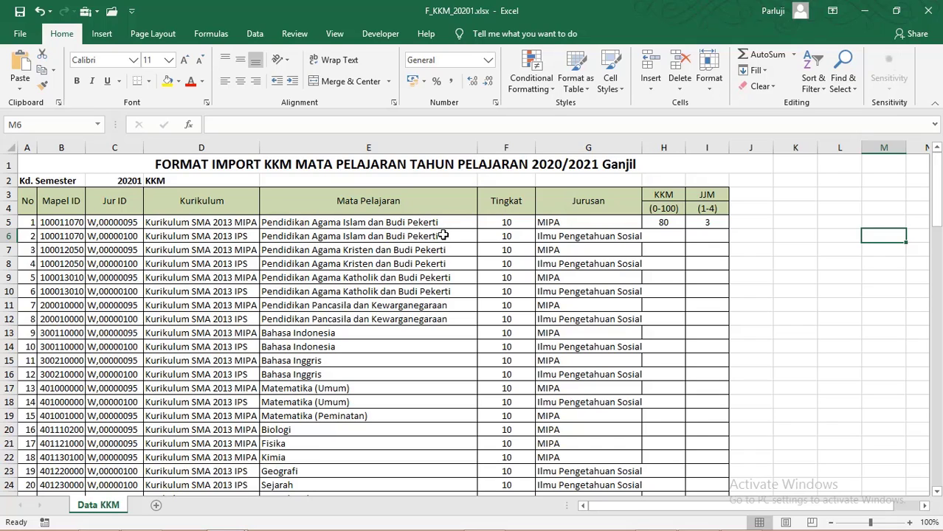
Step: Start Save As and browse to the ERAPORT folder on the DAPODIK (D:) drive
{"action": "left_click", "coordinate": [21, 35]}
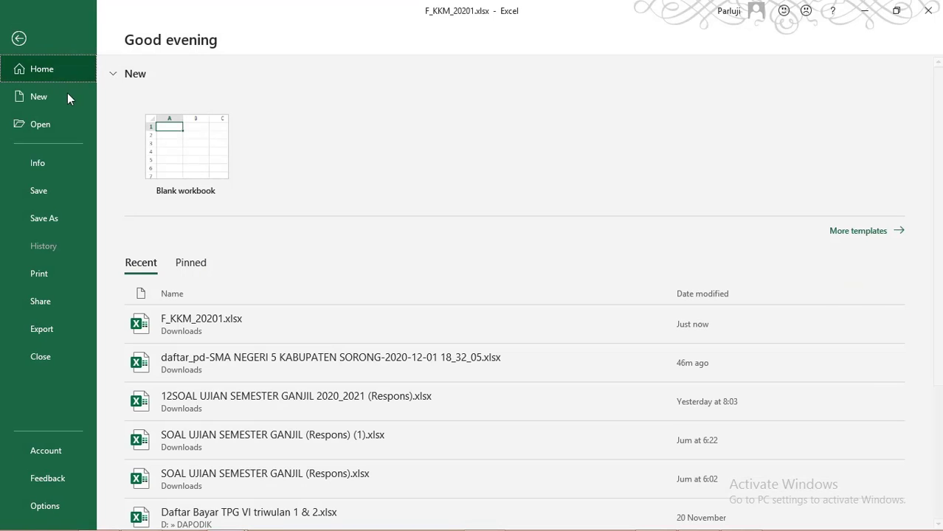
{"action": "left_click", "coordinate": [51, 218]}
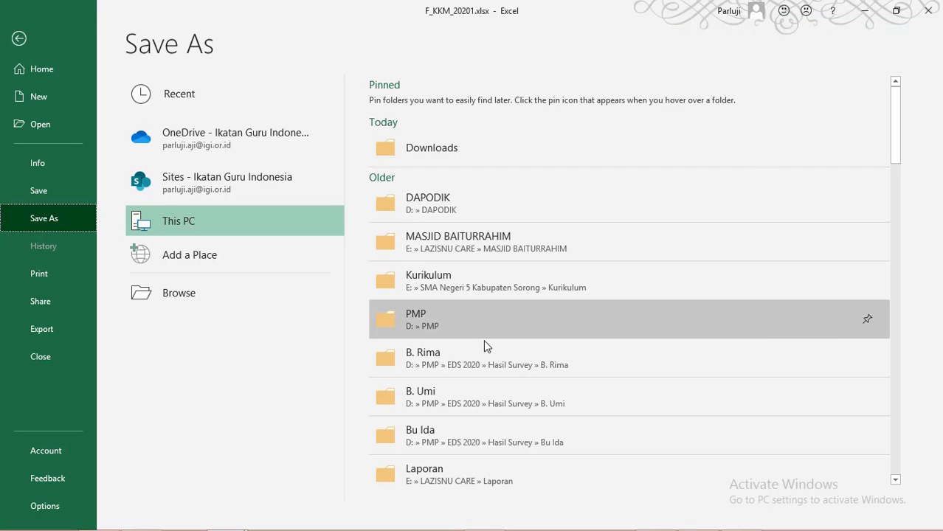
{"action": "left_click", "coordinate": [202, 292]}
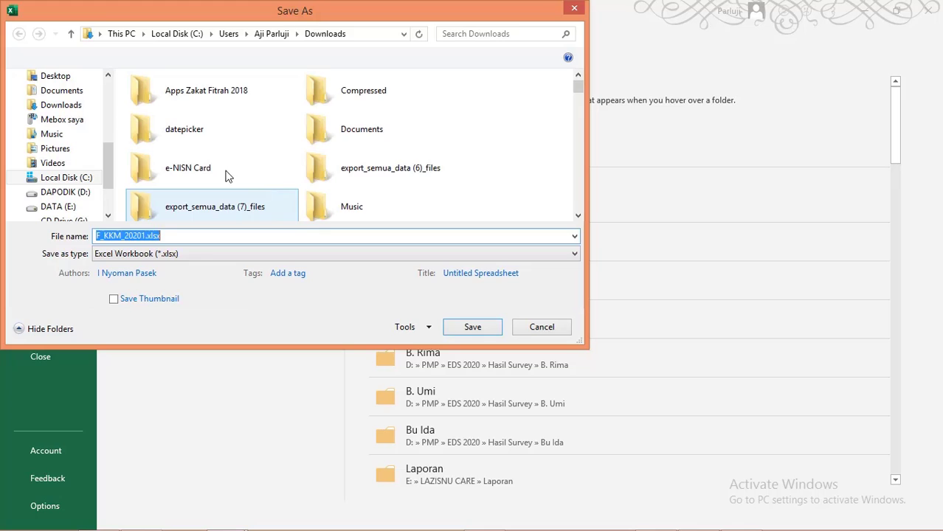
{"action": "left_click", "coordinate": [61, 193]}
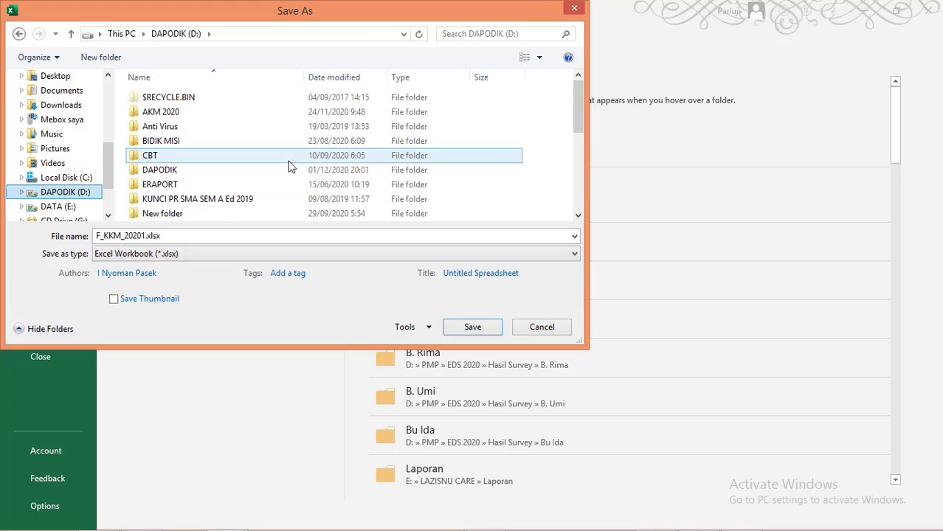
{"action": "double_click", "coordinate": [193, 186]}
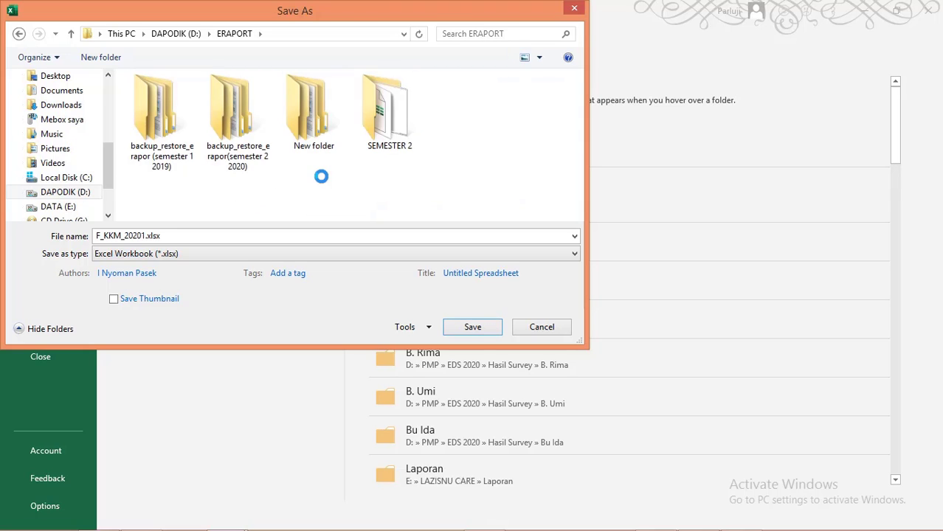
Step: Create a new folder named 'E-raport 2021 ganjil' inside ERAPORT
{"action": "right_click", "coordinate": [321, 176]}
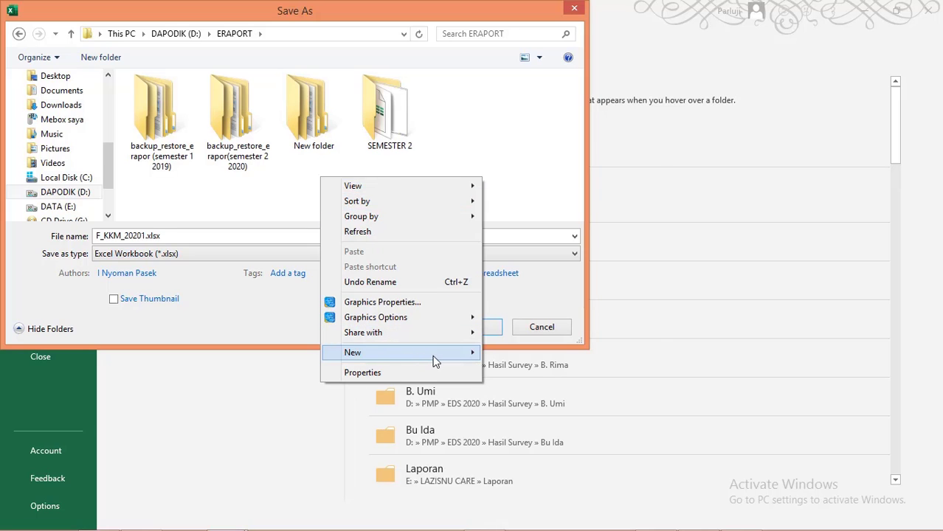
{"action": "mouse_move", "coordinate": [468, 361]}
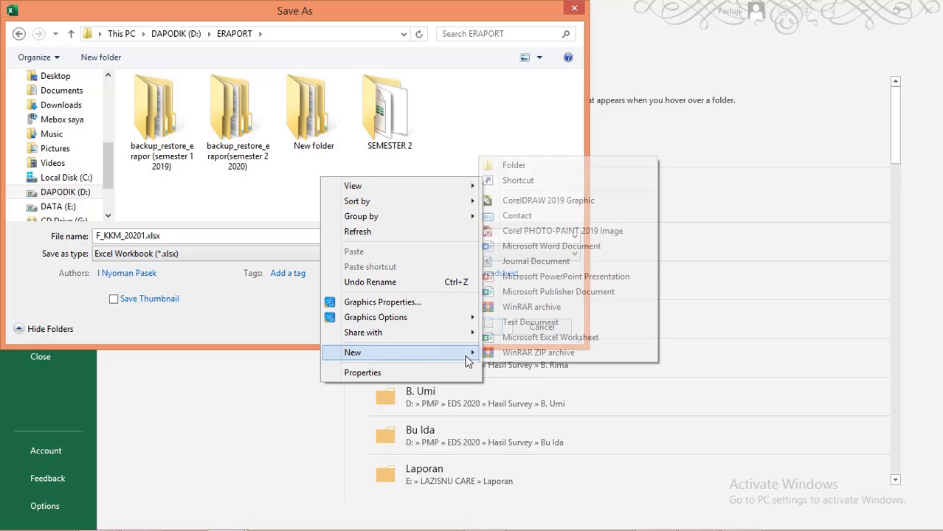
{"action": "left_click", "coordinate": [540, 167]}
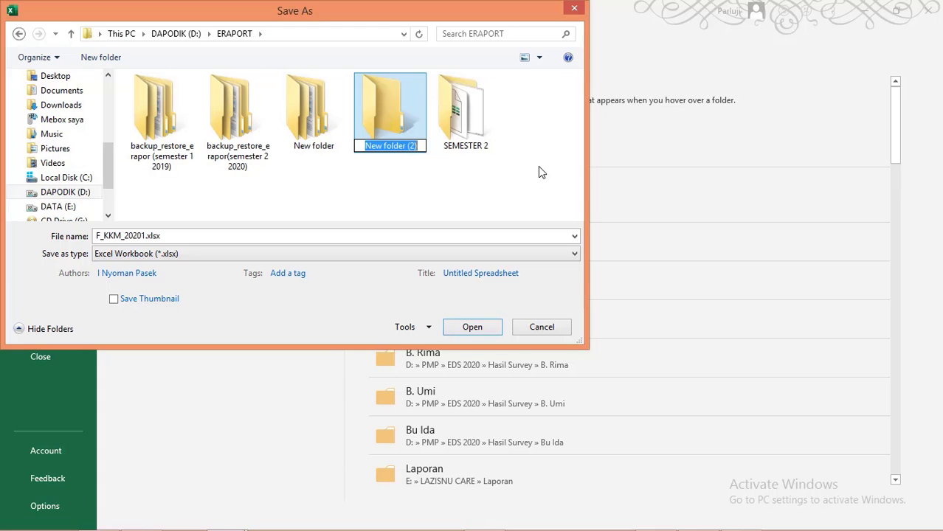
{"action": "type", "text": "E"}
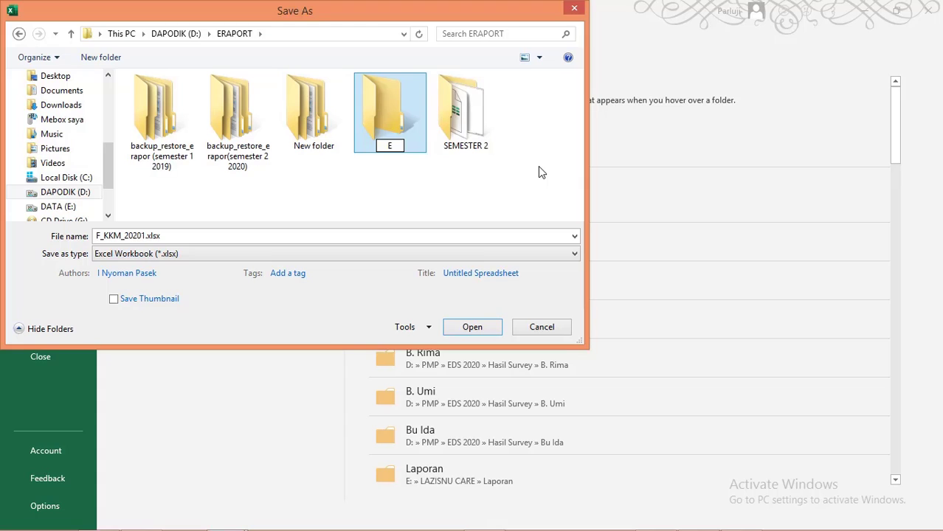
{"action": "type", "text": "-raport "}
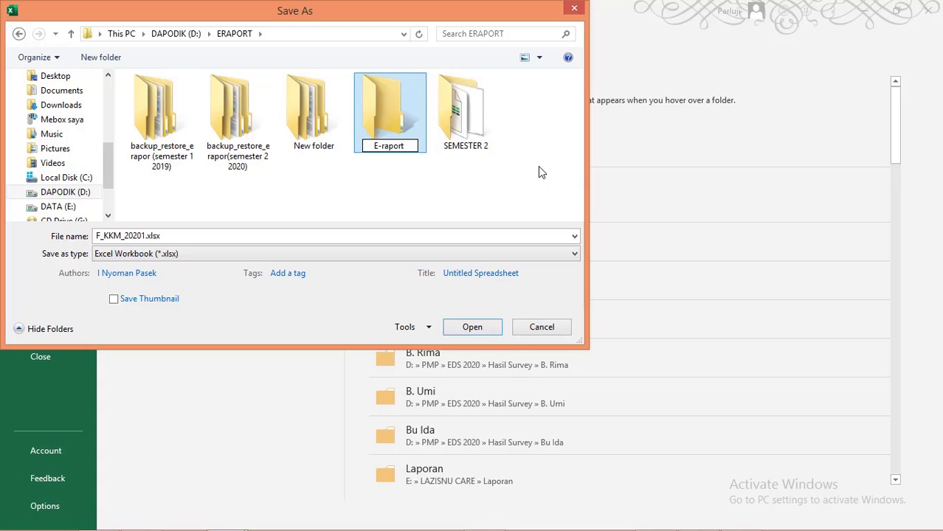
{"action": "type", "text": "2020"}
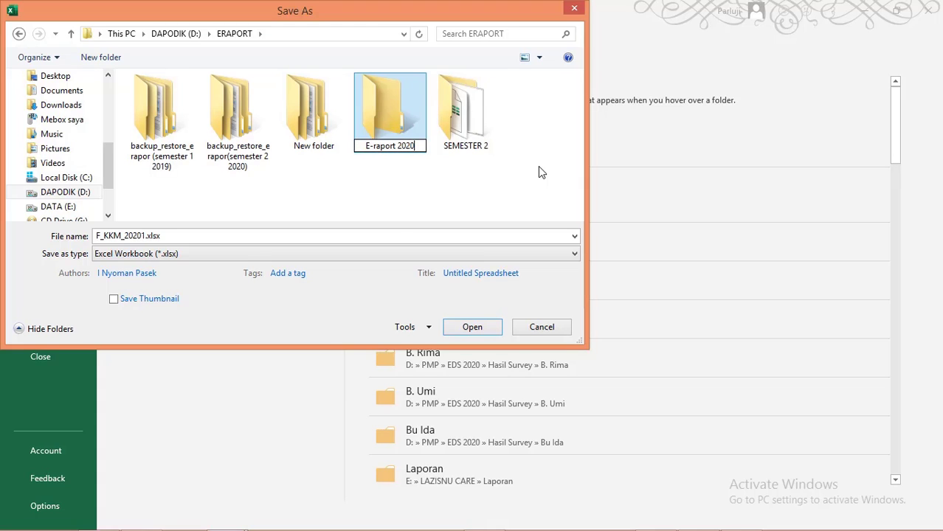
{"action": "key", "text": "BackSpace"}
{"action": "type", "text": "1 ganjil"}
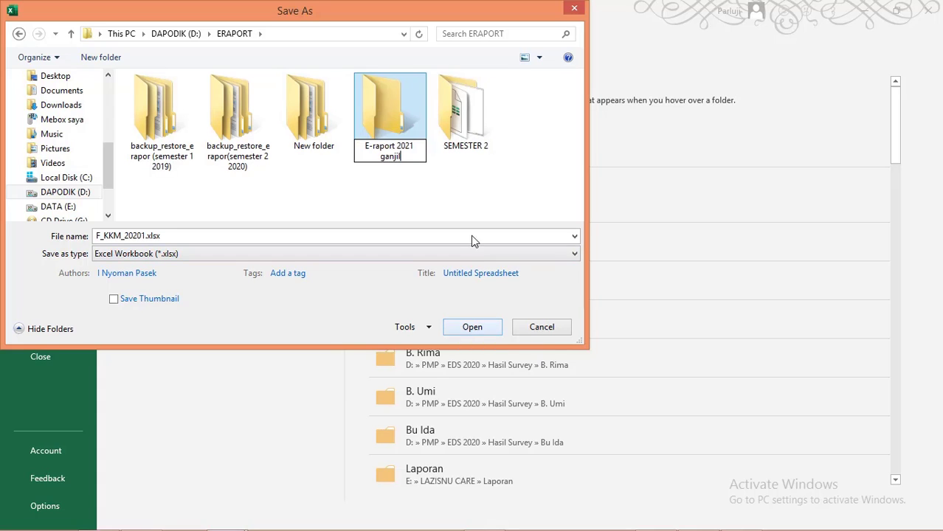
{"action": "left_click", "coordinate": [486, 332]}
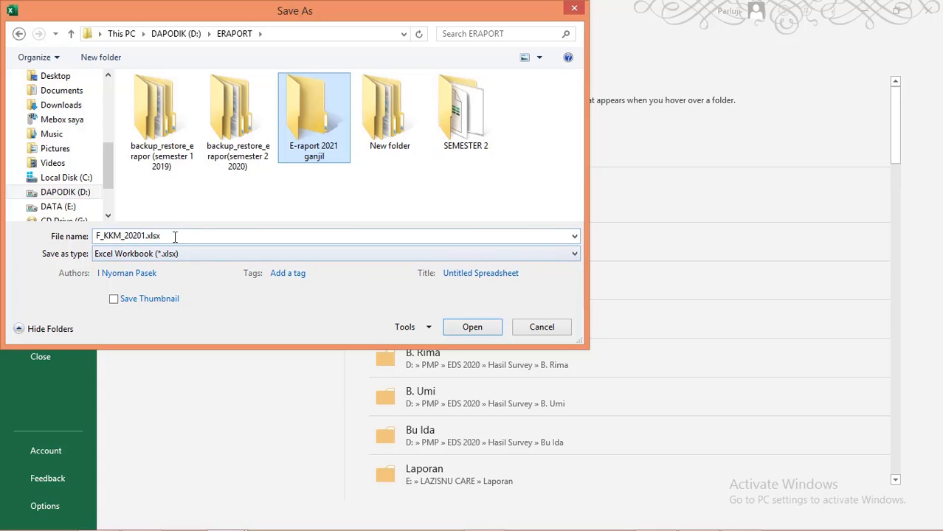
Step: Save the workbook as F_KKM_20201.xls in Excel 97-2003 format, then close it and minimize Excel
{"action": "left_click", "coordinate": [153, 275]}
{"action": "left_click", "coordinate": [199, 253]}
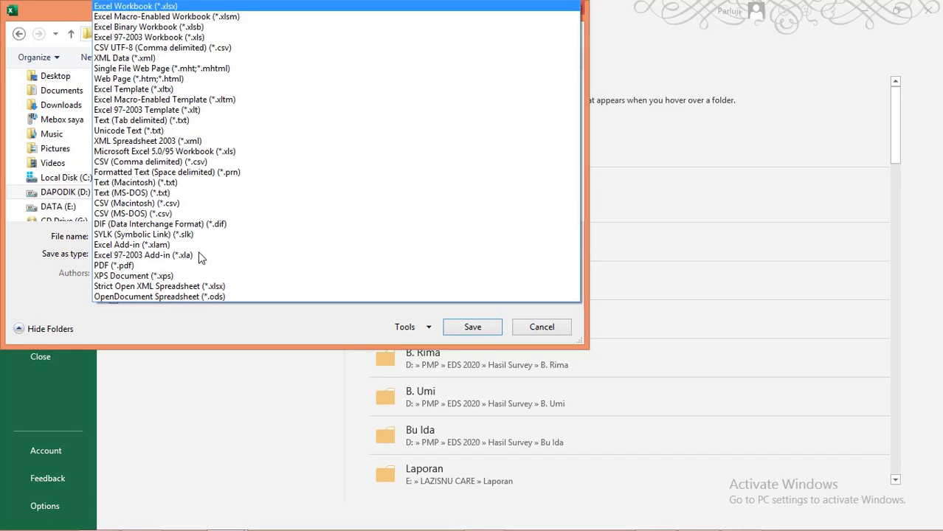
{"action": "left_click", "coordinate": [150, 39]}
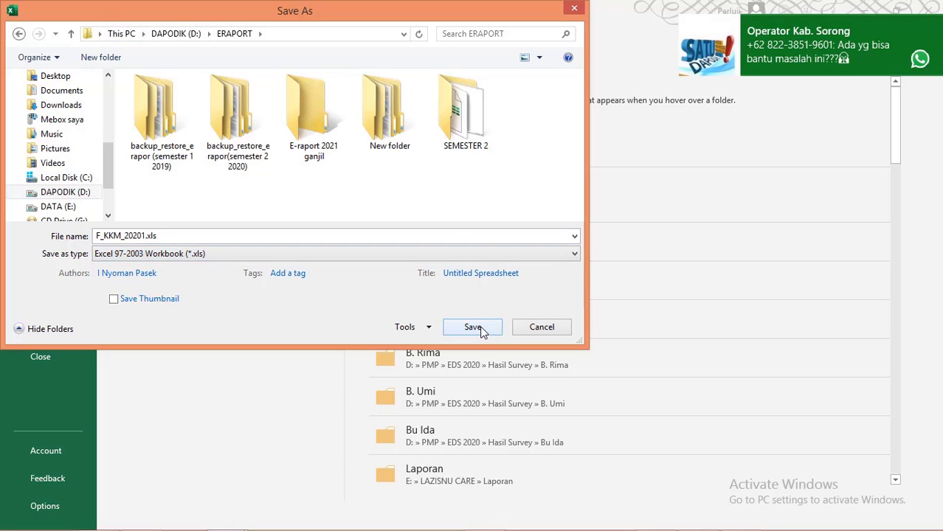
{"action": "left_click", "coordinate": [476, 328]}
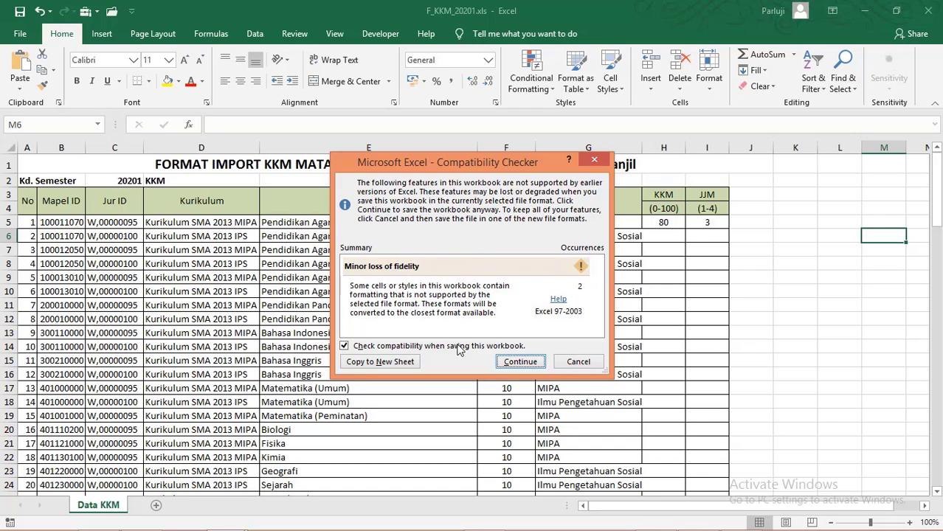
{"action": "left_click", "coordinate": [516, 363]}
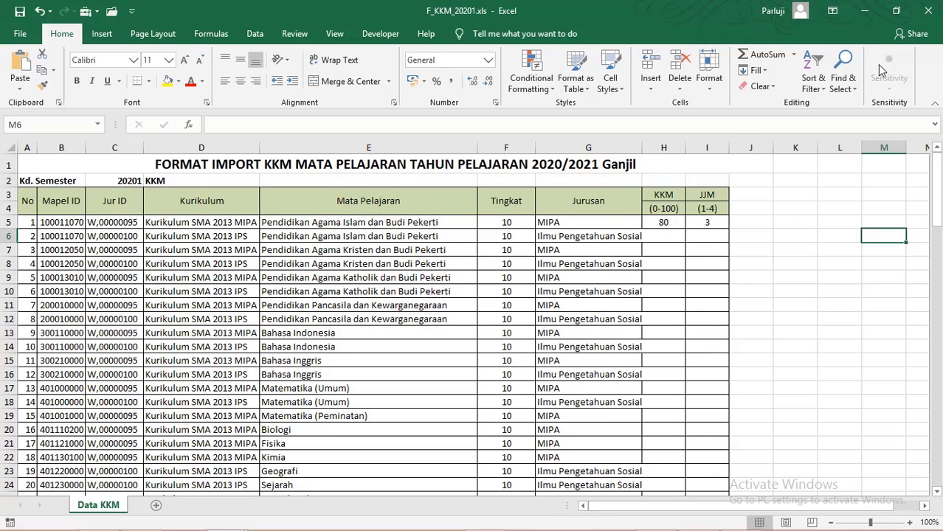
{"action": "left_click", "coordinate": [928, 15]}
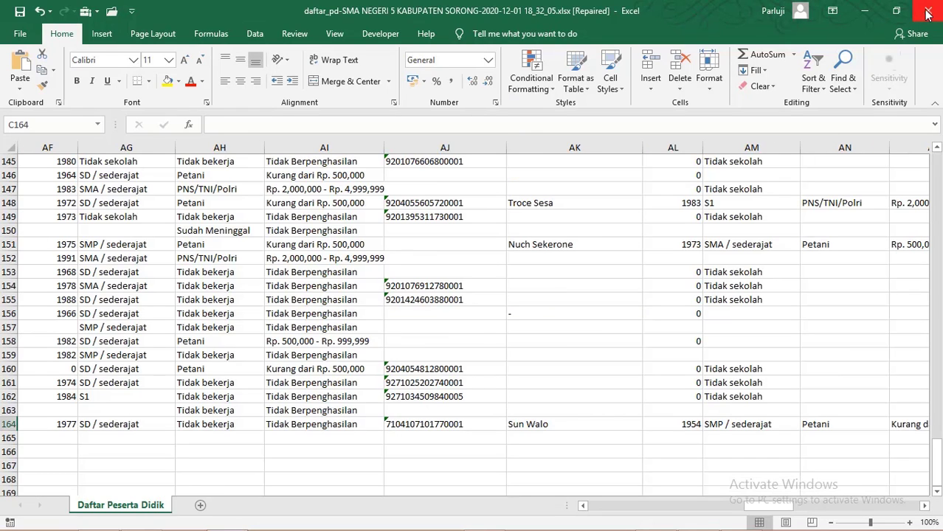
{"action": "left_click", "coordinate": [865, 10]}
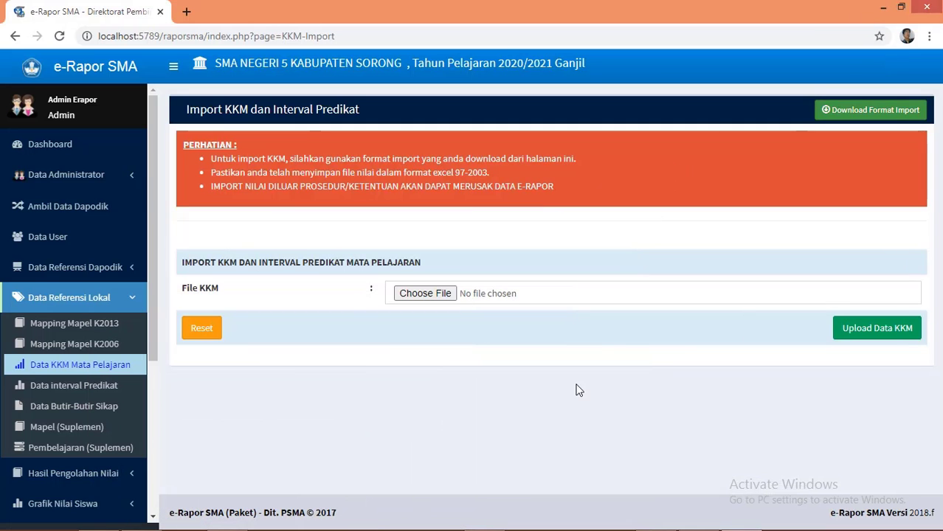
Step: Browse the KKM import file chooser to D:\ERAPORT on the DAPODIK drive
{"action": "left_click", "coordinate": [436, 296]}
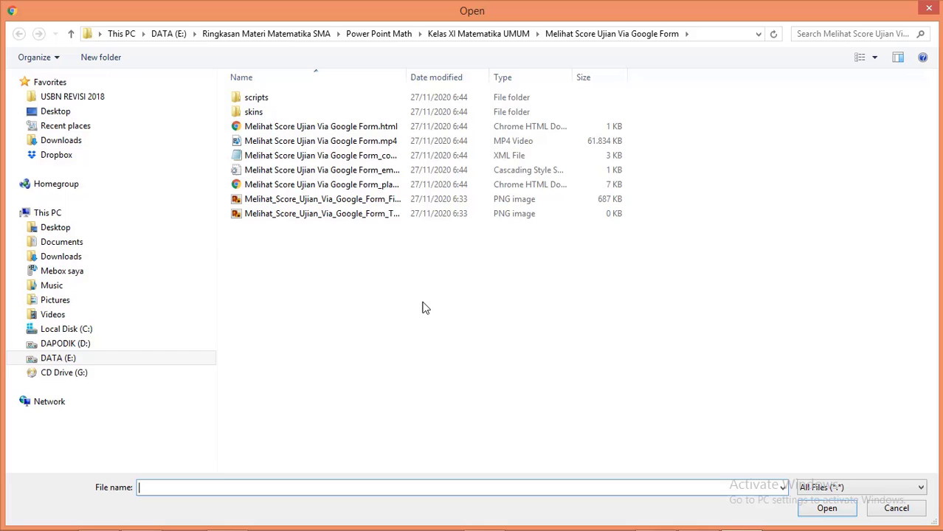
{"action": "left_click", "coordinate": [109, 347]}
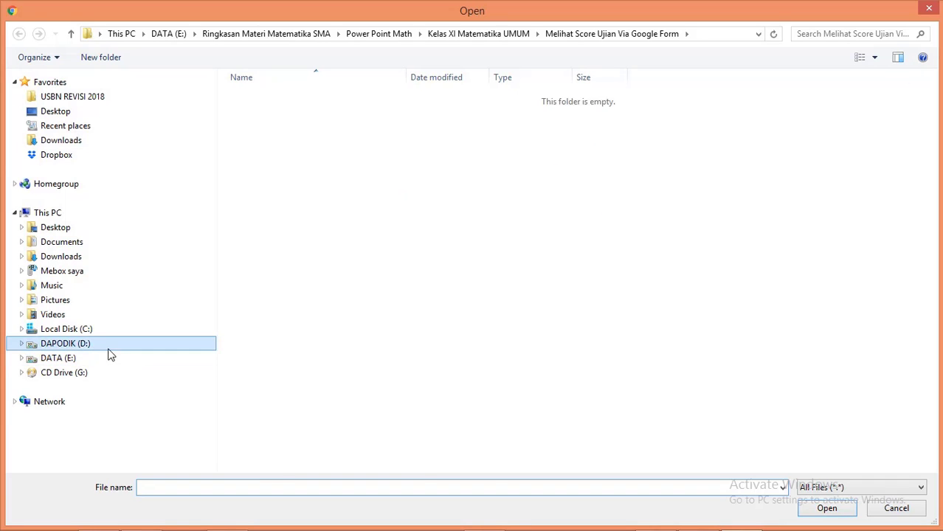
{"action": "double_click", "coordinate": [288, 186]}
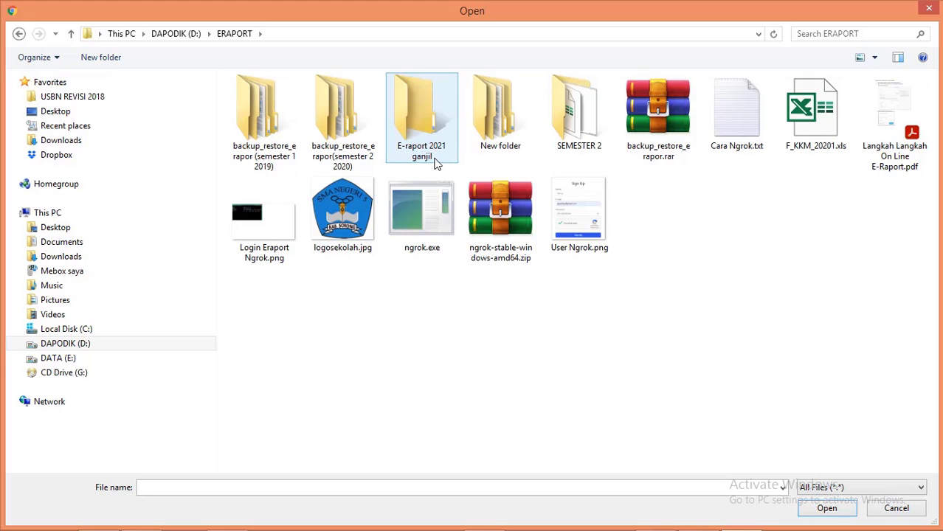
{"action": "double_click", "coordinate": [435, 164]}
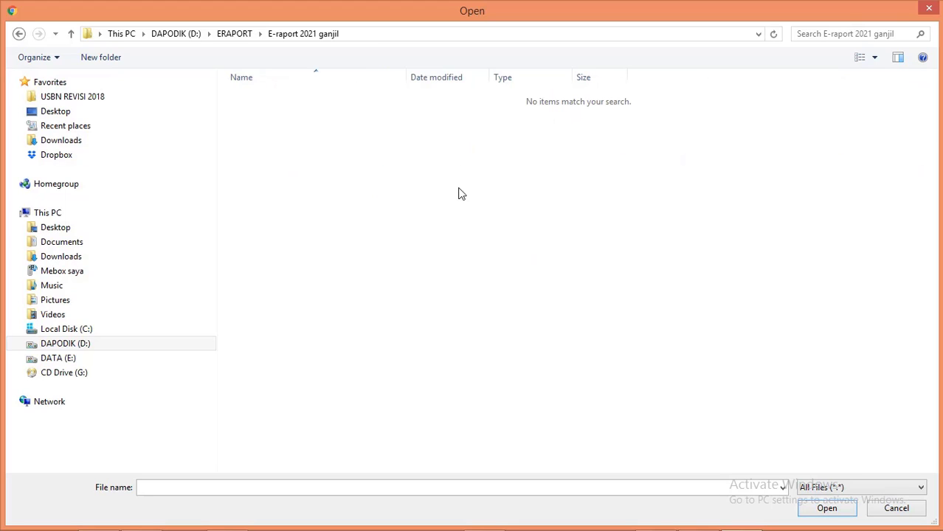
{"action": "left_click", "coordinate": [783, 488]}
{"action": "left_click", "coordinate": [663, 191]}
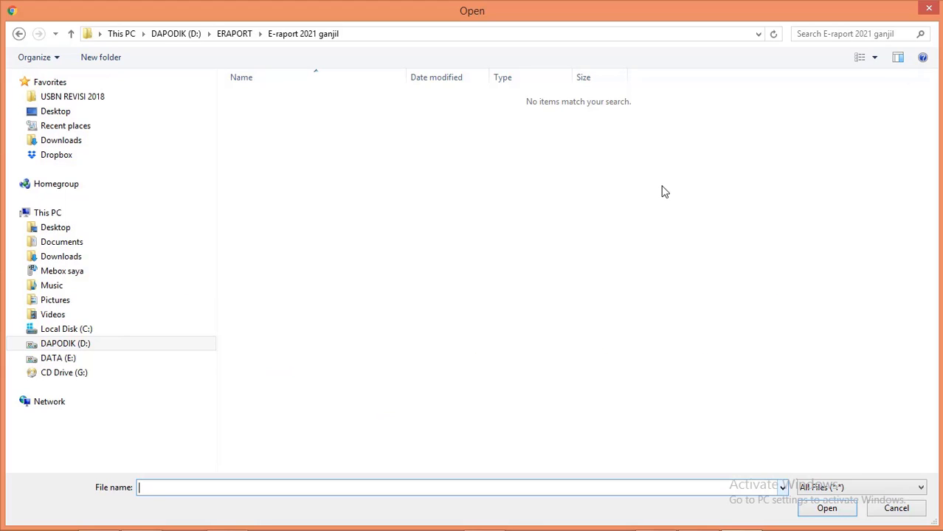
{"action": "left_click", "coordinate": [18, 34]}
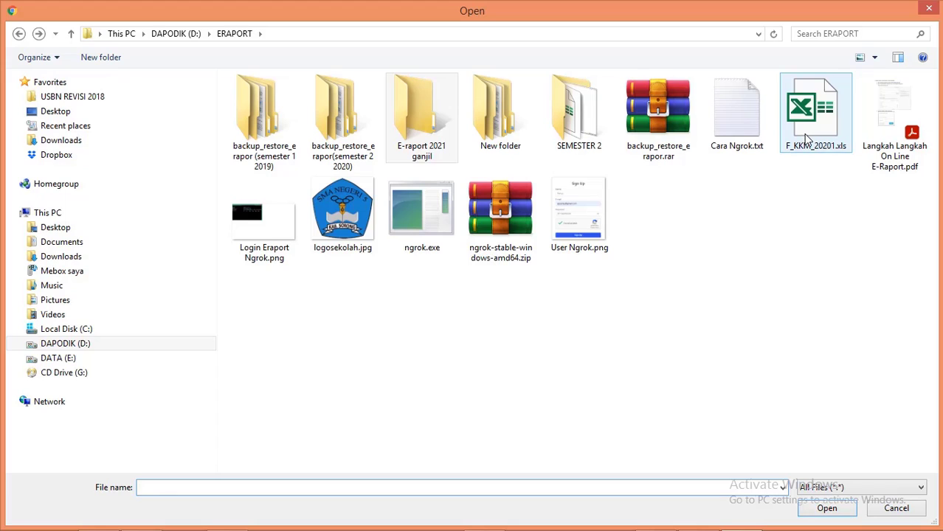
Step: Move F_KKM_20201.xls into 'E-raport 2021 ganjil' and choose it as the import file
{"action": "left_click_drag", "start_coordinate": [805, 141], "coordinate": [428, 149]}
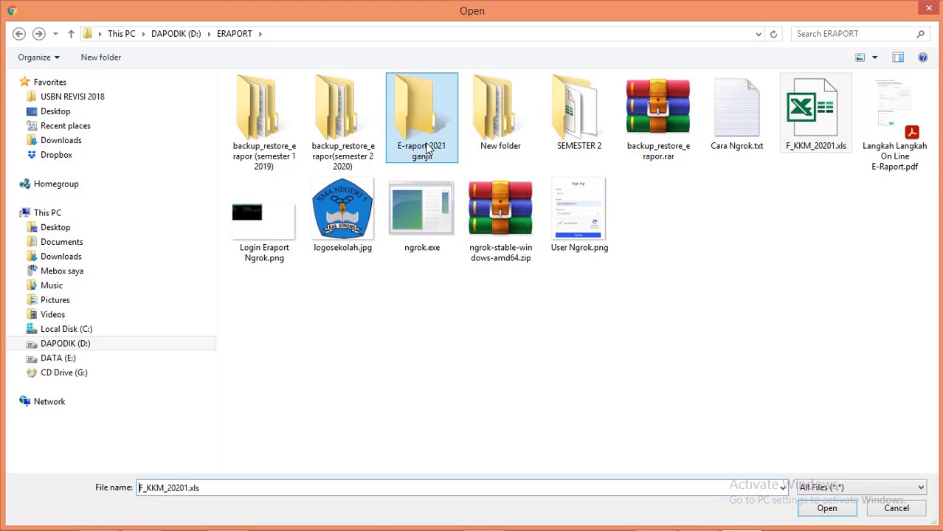
{"action": "left_click", "coordinate": [455, 155]}
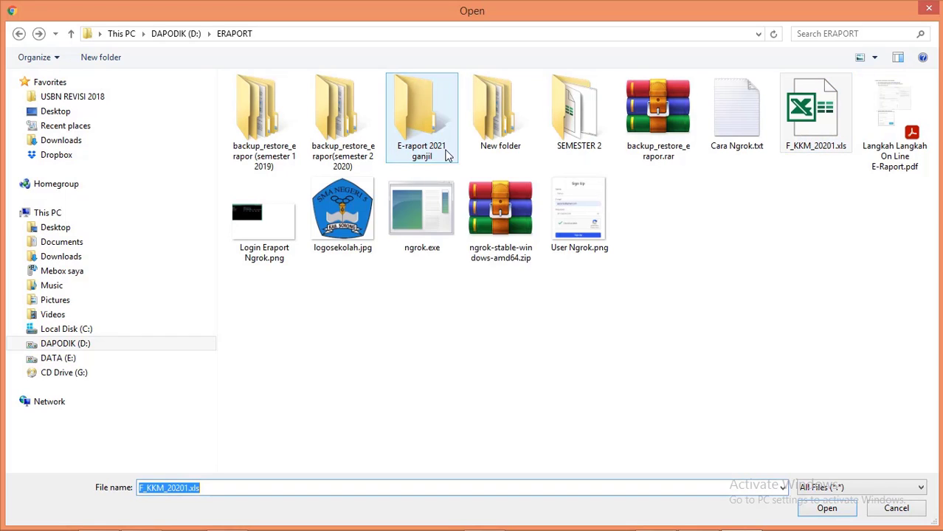
{"action": "double_click", "coordinate": [441, 152]}
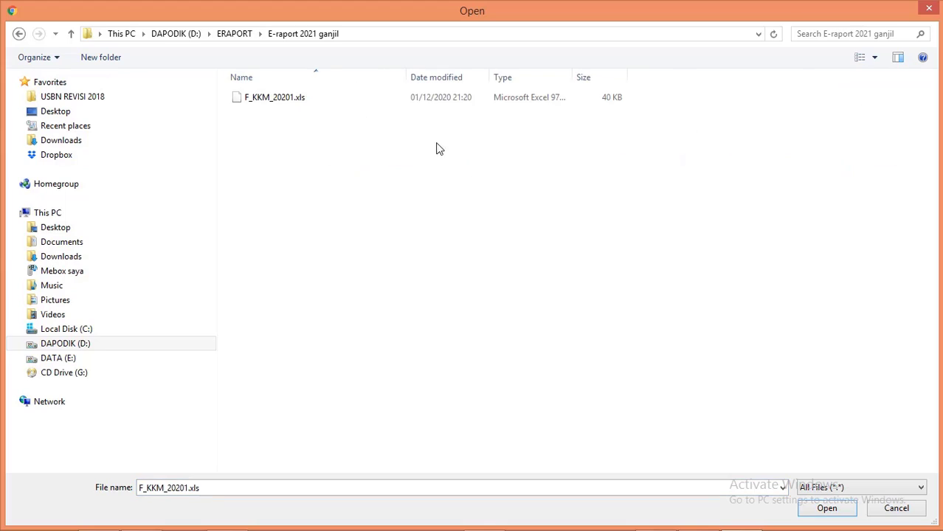
{"action": "left_click", "coordinate": [292, 104]}
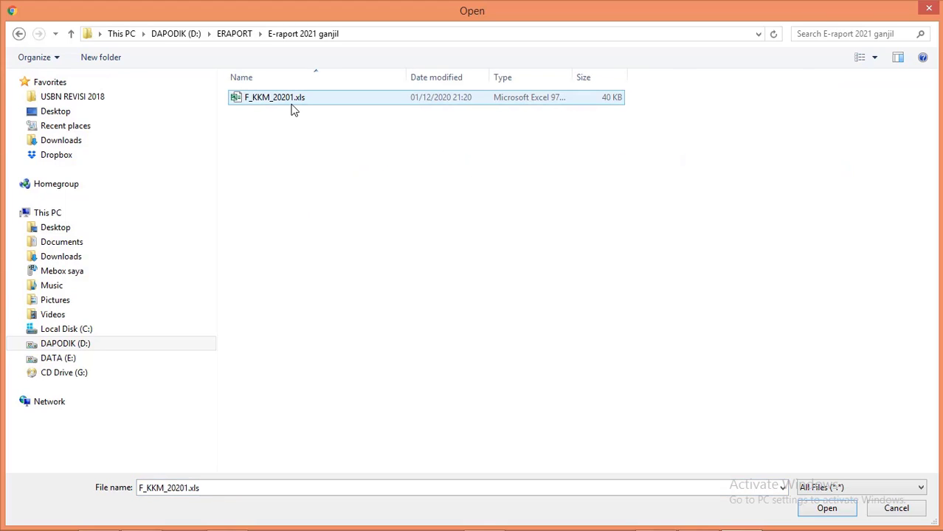
{"action": "left_click", "coordinate": [827, 508]}
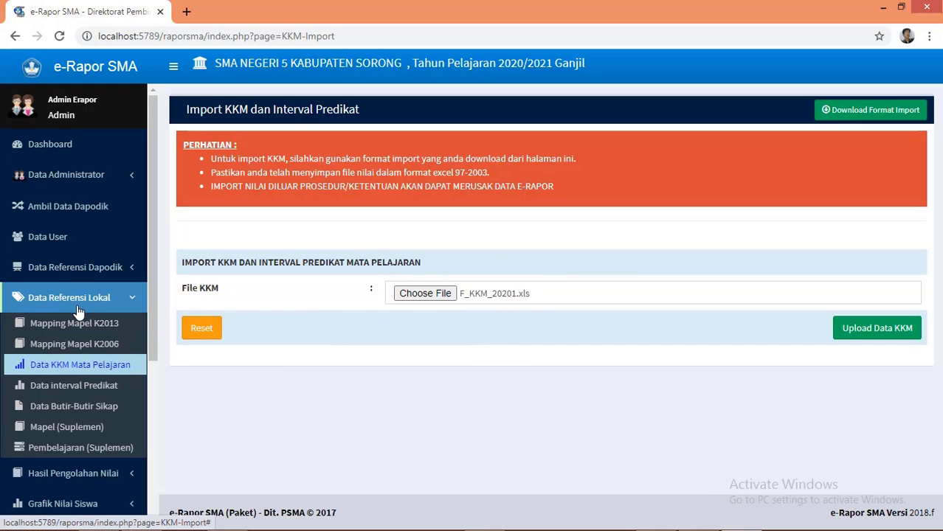
Step: Open the empty Data Interval Predikat page under Data Referensi Lokal and scroll the sidebar
{"action": "left_click", "coordinate": [107, 395]}
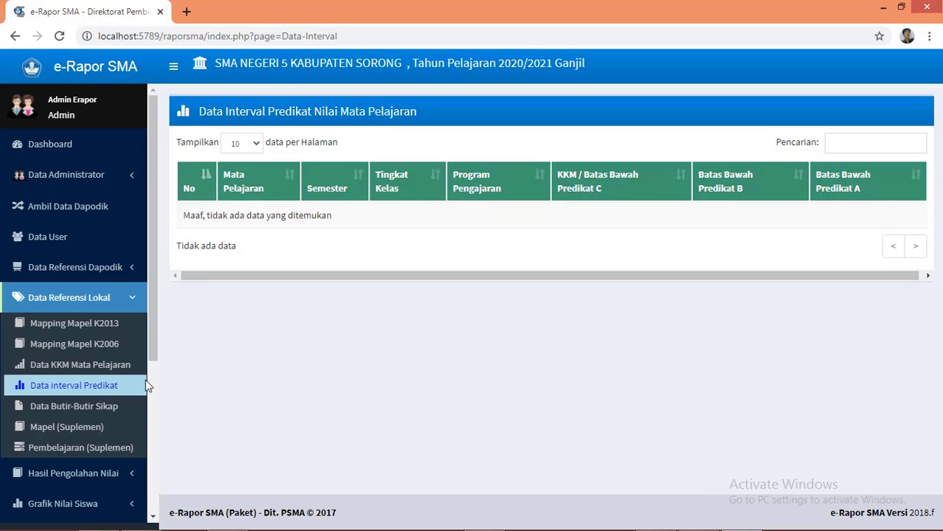
{"action": "left_click_drag", "start_coordinate": [155, 351], "coordinate": [155, 412]}
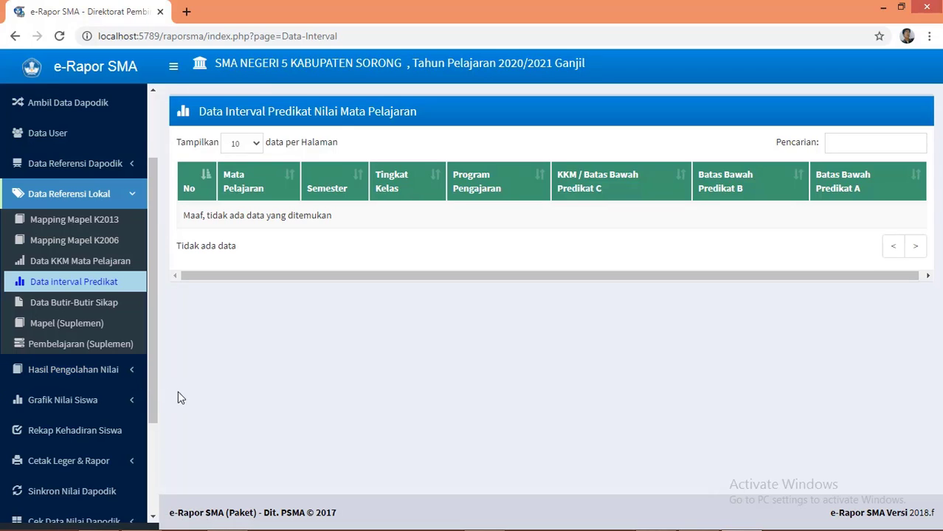
{"action": "scroll", "coordinate": [153, 384], "scroll_direction": "down", "scroll_amount": 2}
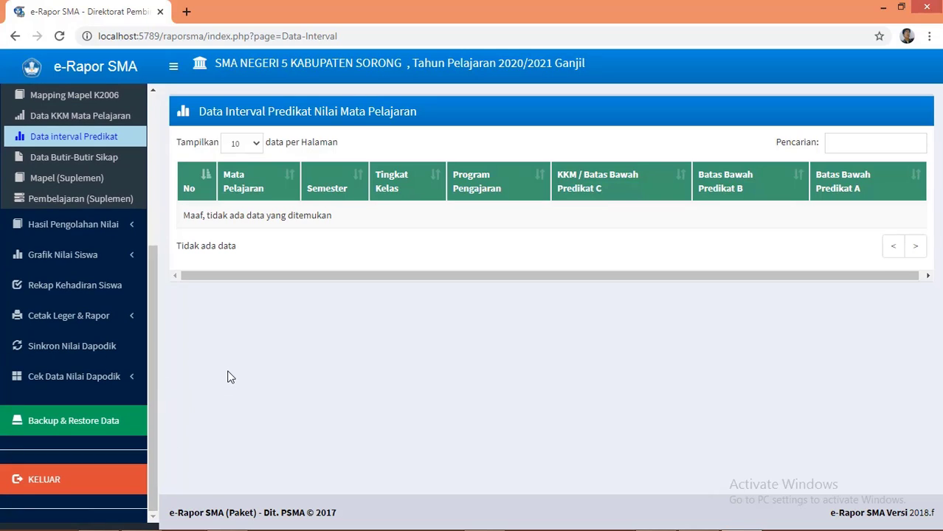
{"action": "left_click_drag", "start_coordinate": [155, 438], "coordinate": [185, 296]}
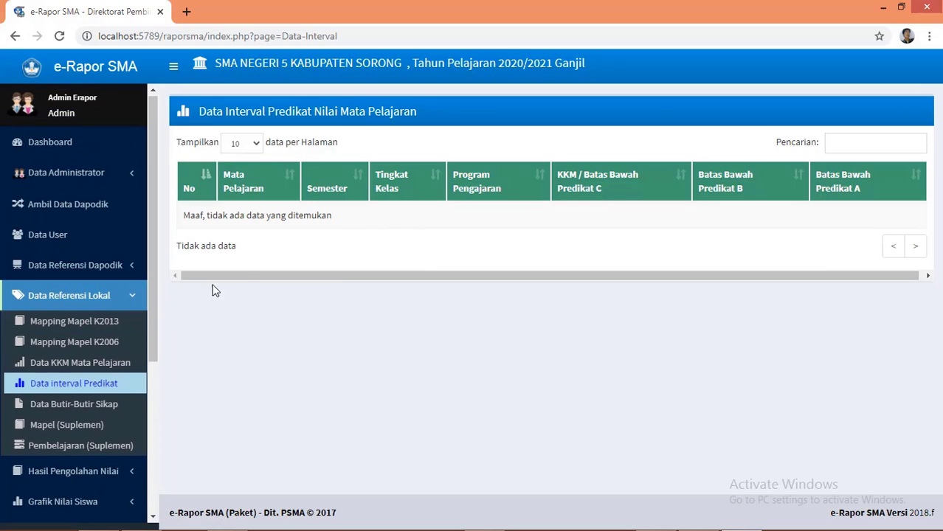
Step: In Data KKM Mata Pelajaran, copy last semester's KKM, adding 95 subject records with none failed
{"action": "left_click", "coordinate": [78, 362]}
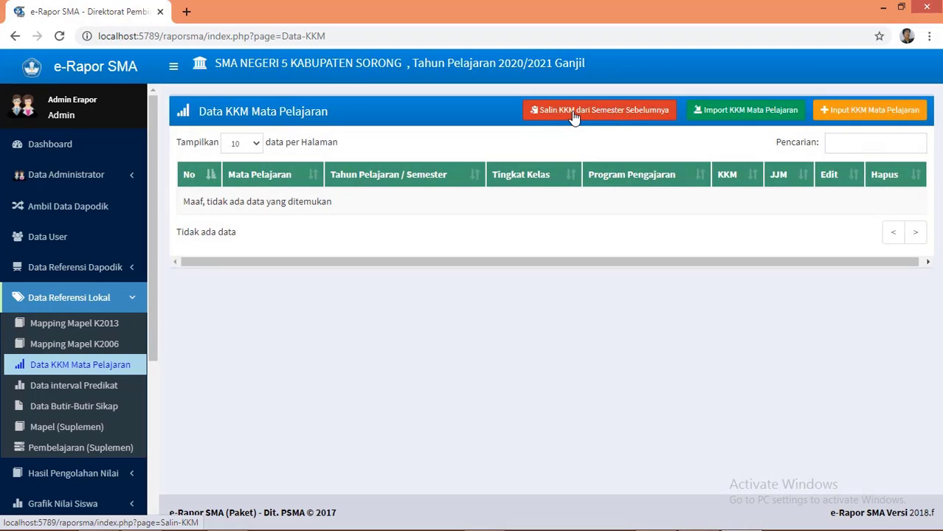
{"action": "left_click", "coordinate": [574, 115]}
{"action": "left_click", "coordinate": [541, 115]}
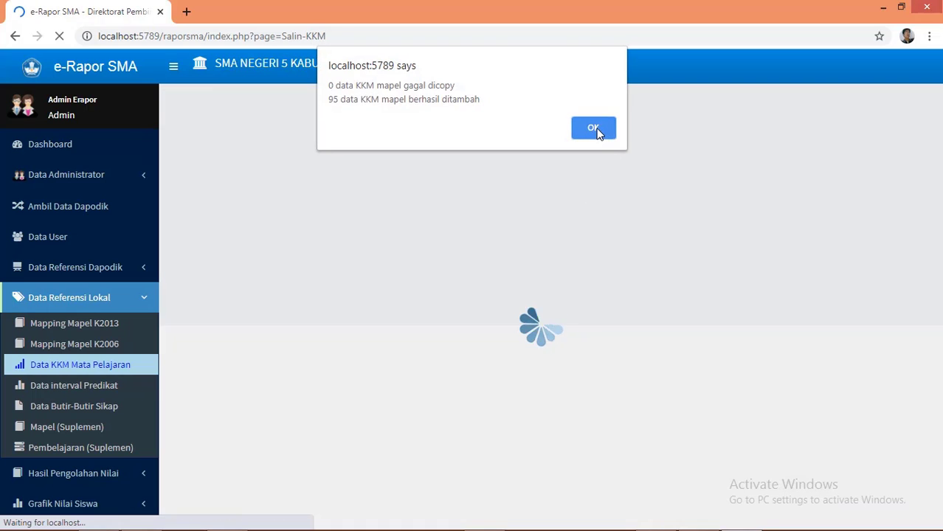
{"action": "left_click", "coordinate": [595, 128]}
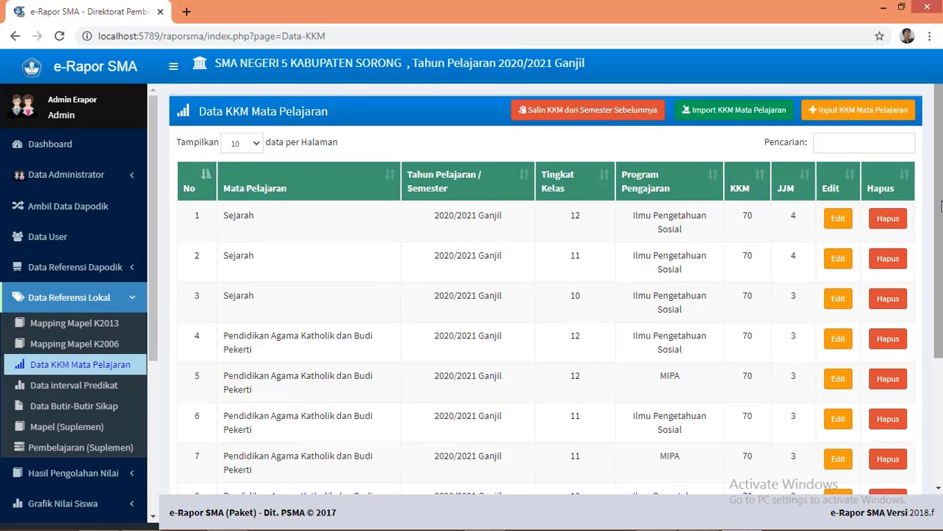
Step: Review the 2020/2021 Ganjil KKM records, then expand the Hasil Pengolahan Nilai sidebar menu
{"action": "scroll", "coordinate": [941, 207], "scroll_direction": "down", "scroll_amount": 3}
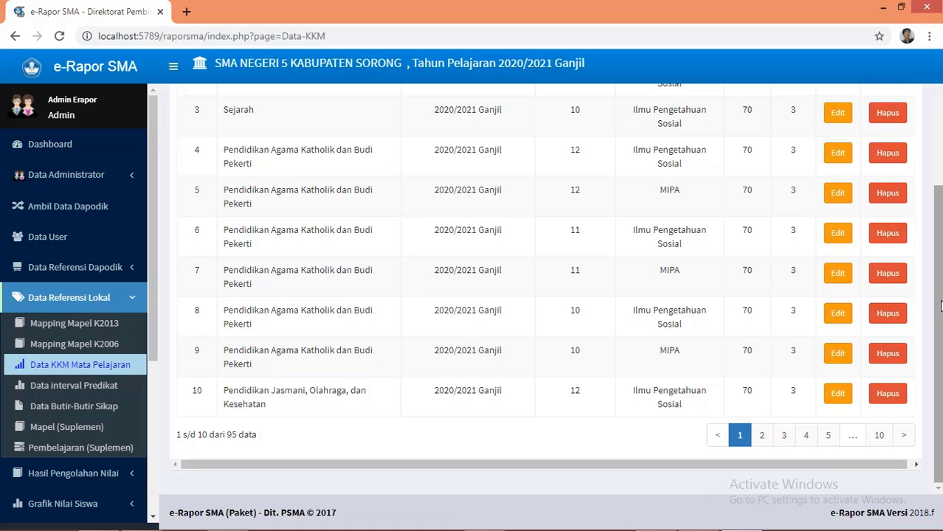
{"action": "left_click_drag", "start_coordinate": [940, 306], "coordinate": [931, 207]}
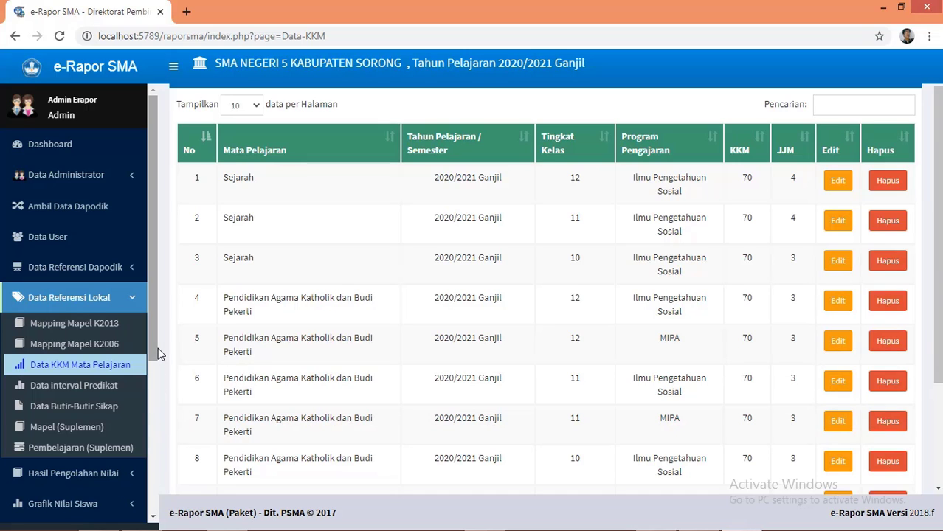
{"action": "left_click_drag", "start_coordinate": [153, 352], "coordinate": [158, 419]}
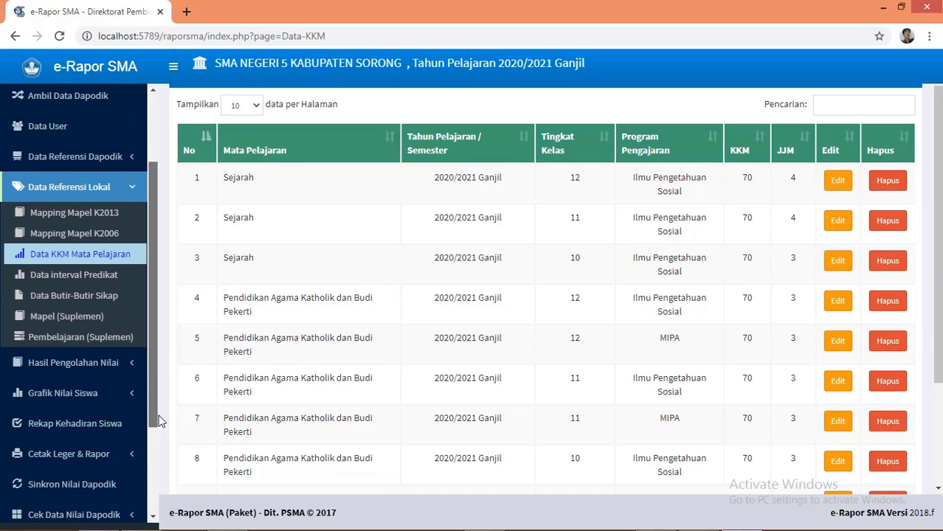
{"action": "left_click", "coordinate": [72, 364]}
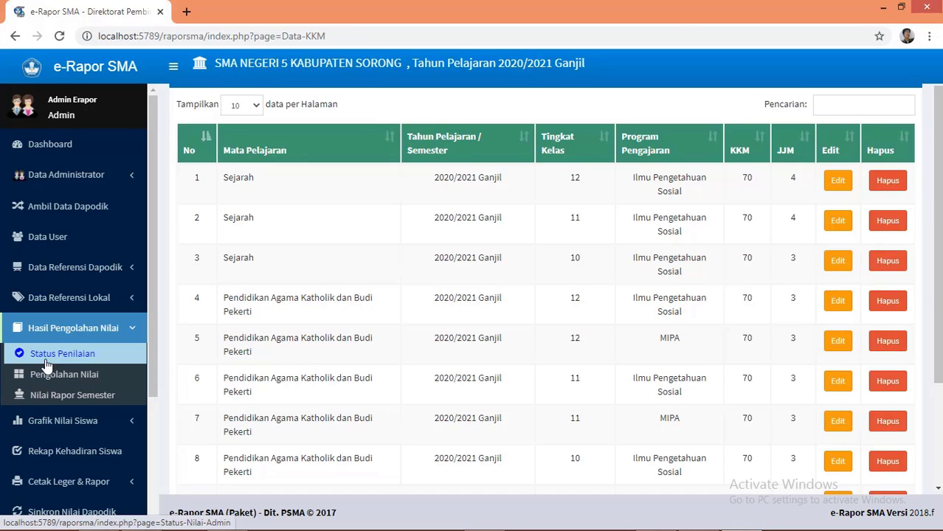
Step: Show the Status Penilaian Oleh Guru page for class 10 IPA, Semester 1
{"action": "left_click", "coordinate": [85, 361]}
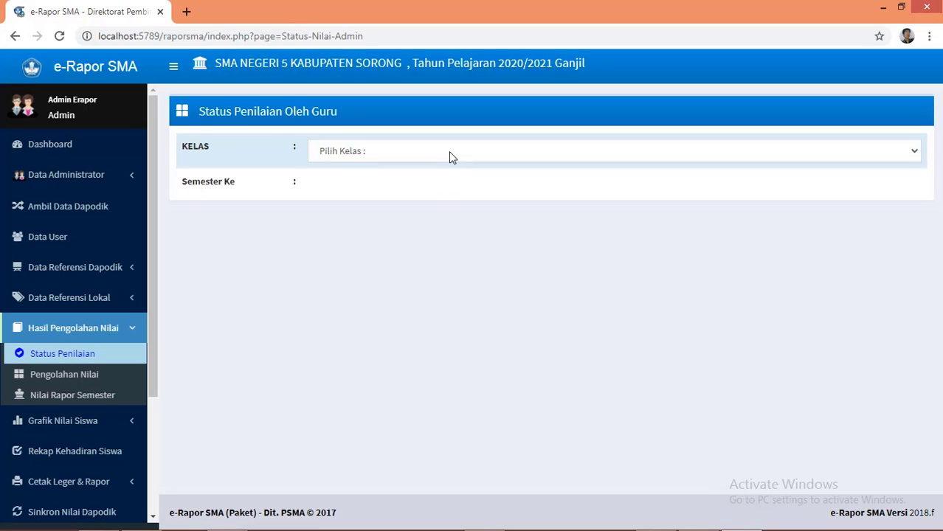
{"action": "left_click", "coordinate": [450, 151]}
{"action": "left_click", "coordinate": [401, 186]}
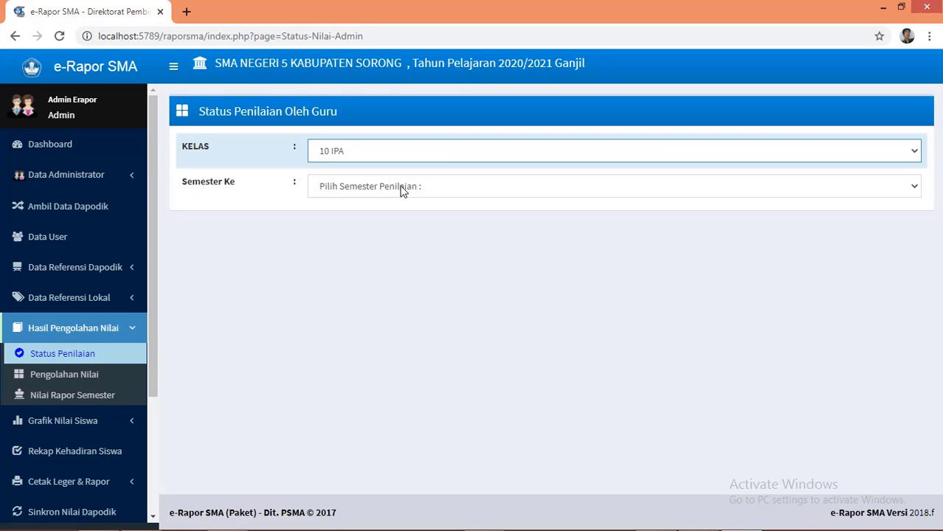
{"action": "left_click", "coordinate": [400, 189]}
{"action": "left_click", "coordinate": [342, 218]}
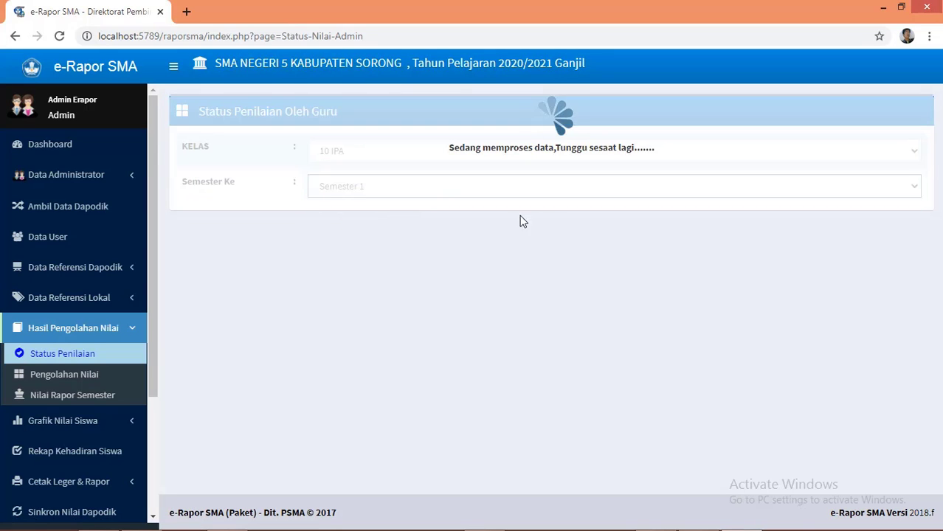
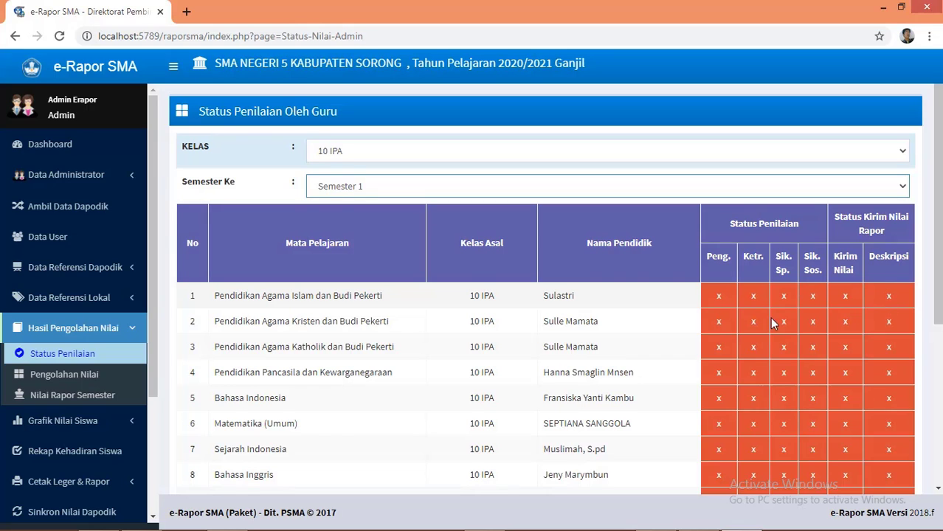
Step: Log out of the admin account
{"action": "scroll", "coordinate": [767, 381], "scroll_direction": "down", "scroll_amount": 4}
{"action": "scroll", "coordinate": [771, 317], "scroll_direction": "up", "scroll_amount": 5}
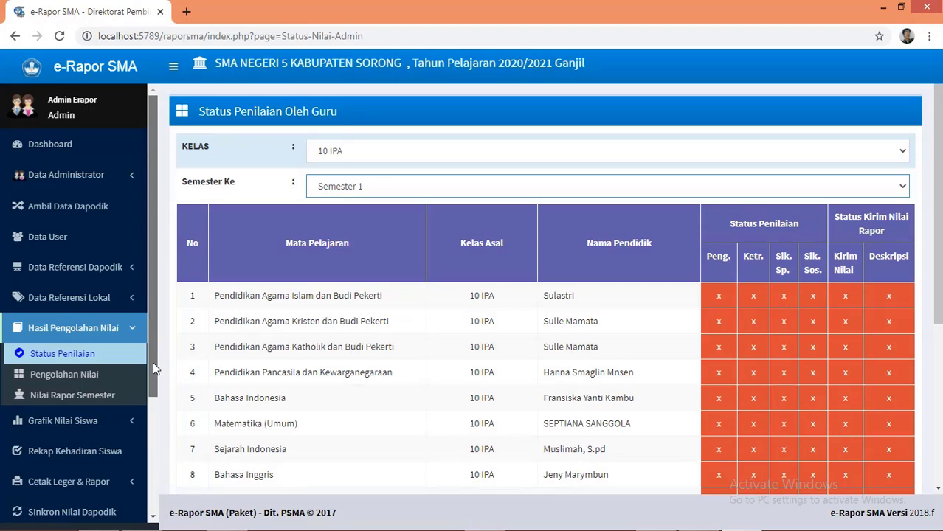
{"action": "left_click_drag", "start_coordinate": [153, 361], "coordinate": [154, 496]}
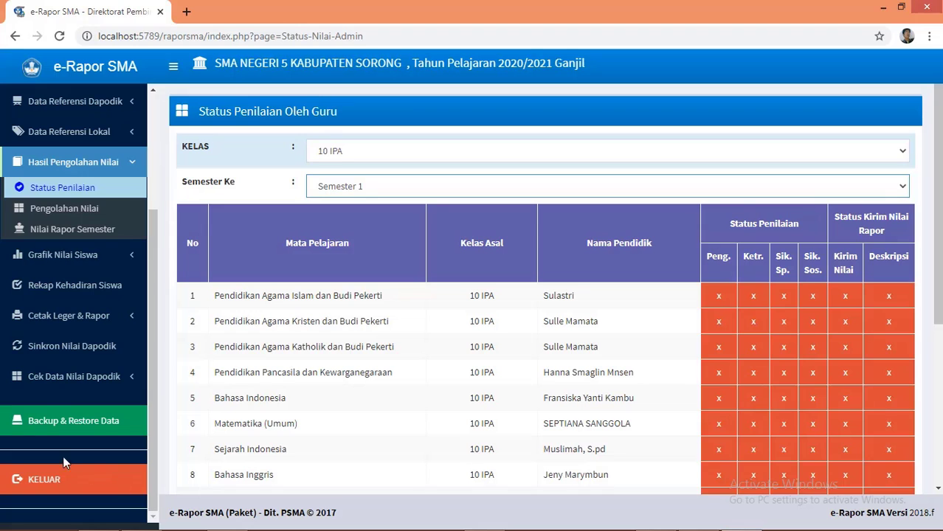
{"action": "left_click", "coordinate": [54, 480]}
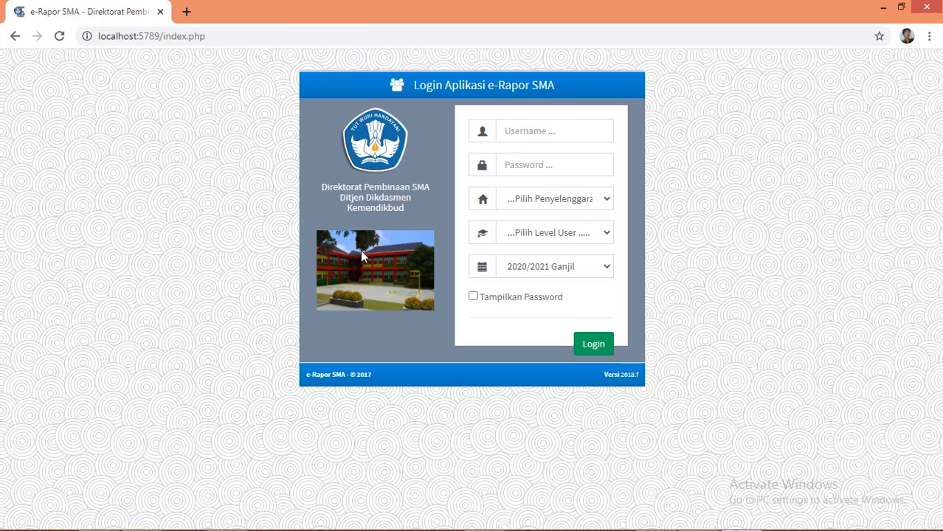
Step: Enter the teacher's user ID and password on the login form
{"action": "left_click", "coordinate": [578, 127]}
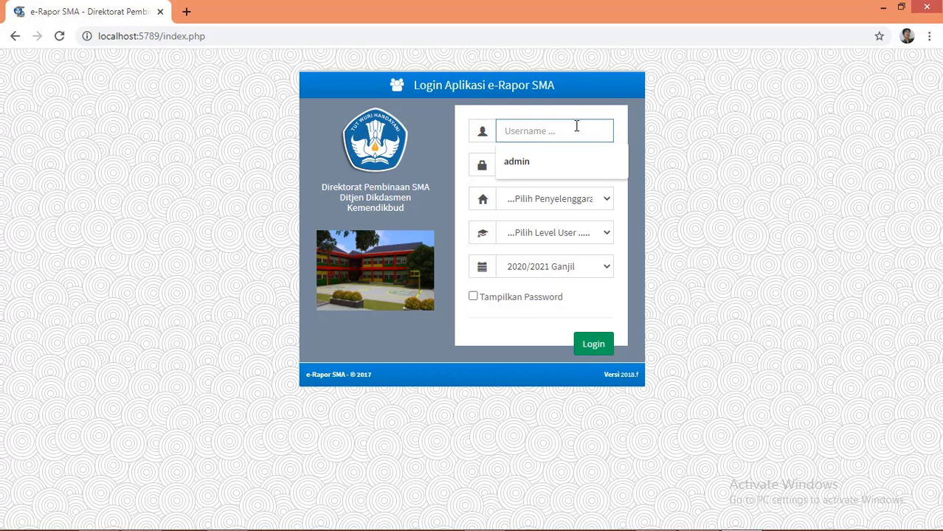
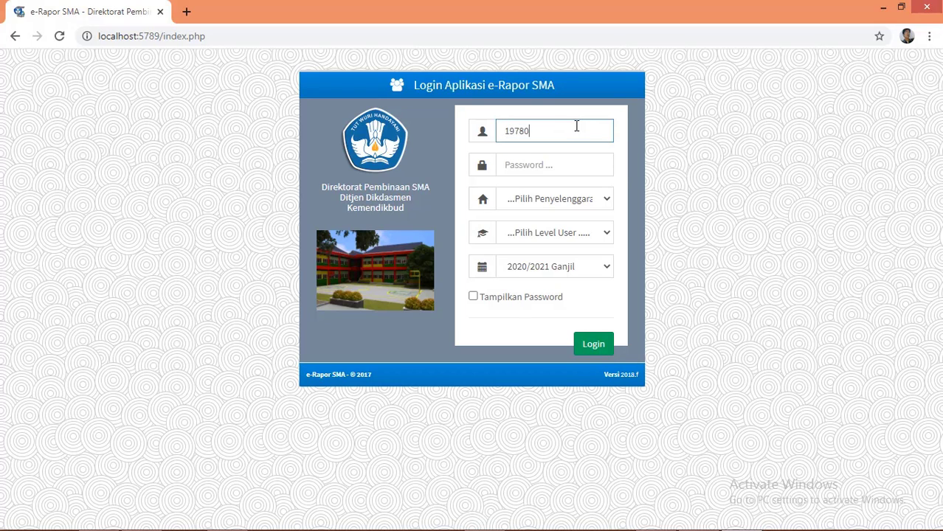
{"action": "left_click", "coordinate": [559, 166]}
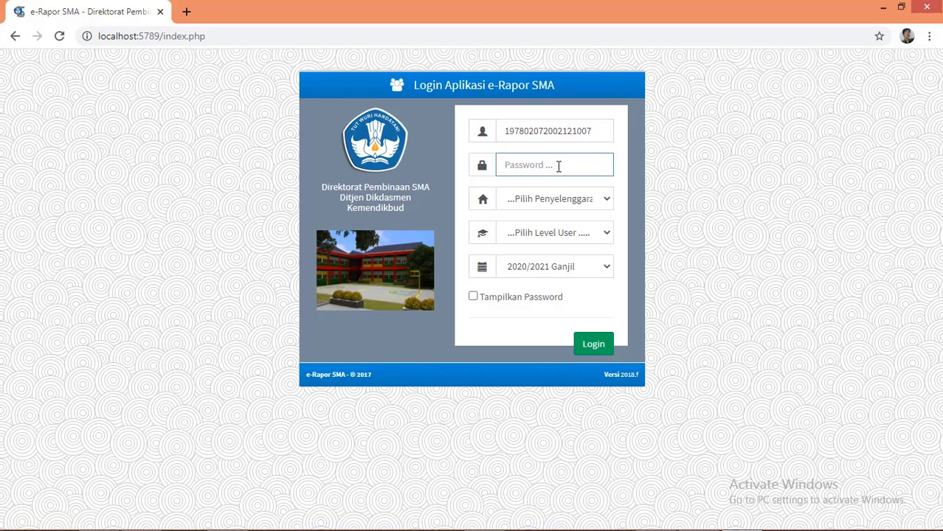
Step: Choose Sistem Paket and user level Guru, then log in as the teacher
{"action": "left_click", "coordinate": [575, 204]}
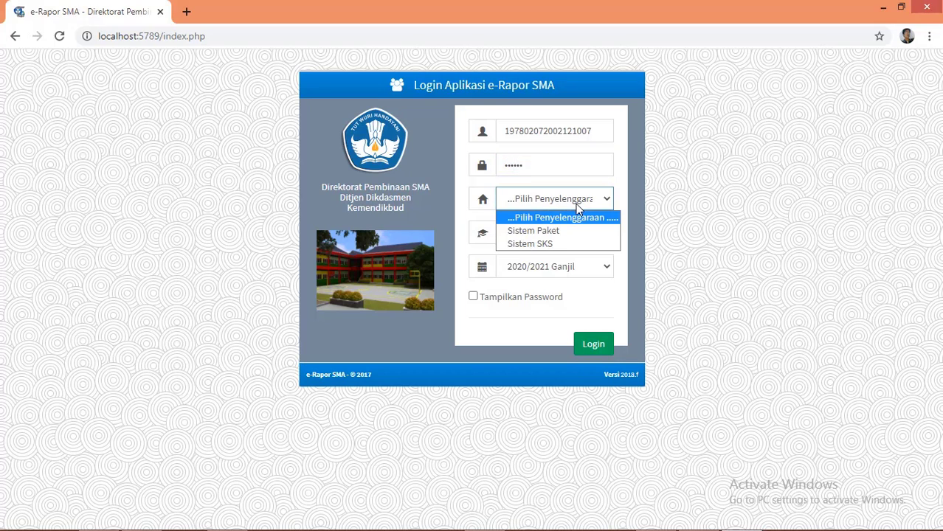
{"action": "left_click", "coordinate": [560, 231]}
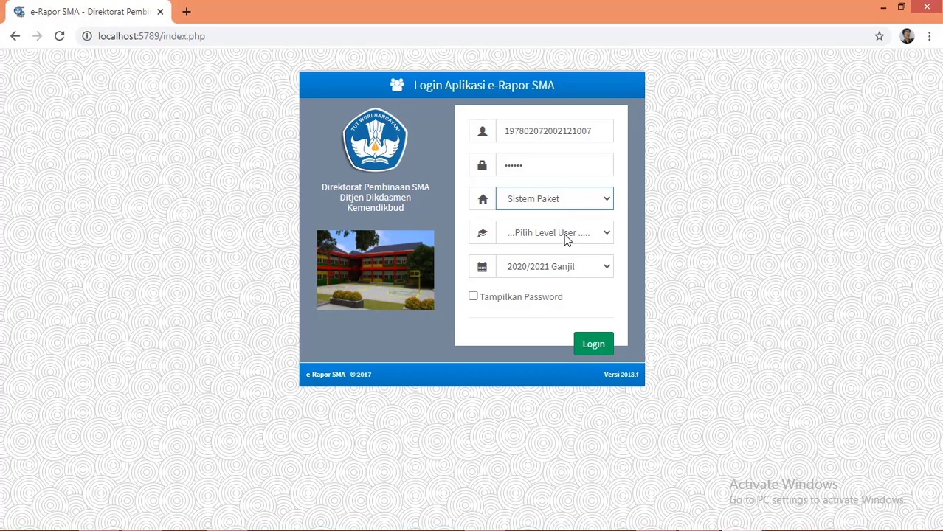
{"action": "left_click", "coordinate": [566, 236]}
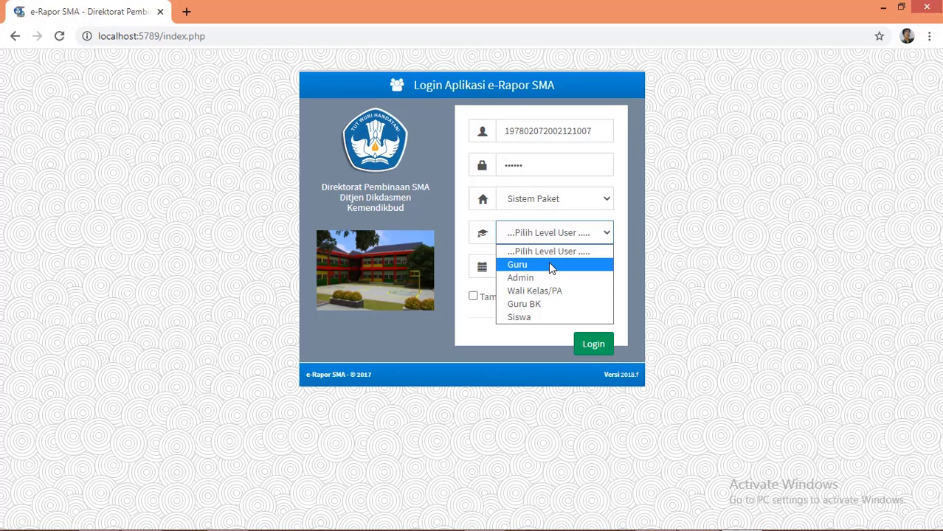
{"action": "left_click", "coordinate": [551, 265]}
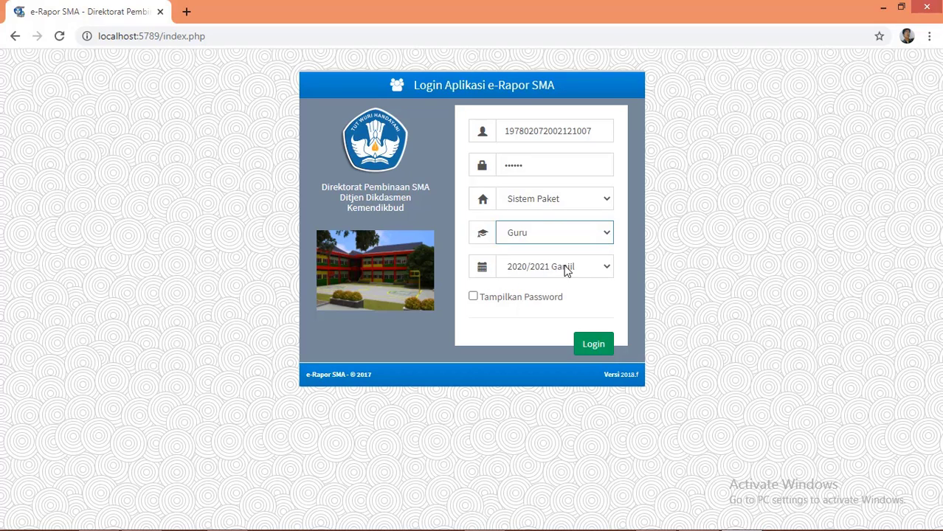
{"action": "left_click", "coordinate": [602, 346]}
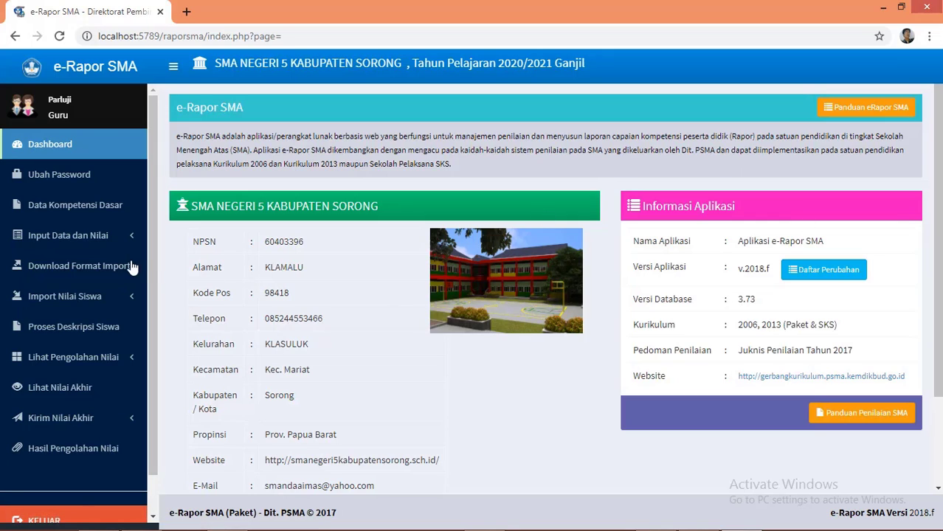
Step: Visit the Ubah Password page, then go to Data Kompetensi Dasar
{"action": "left_click", "coordinate": [77, 181]}
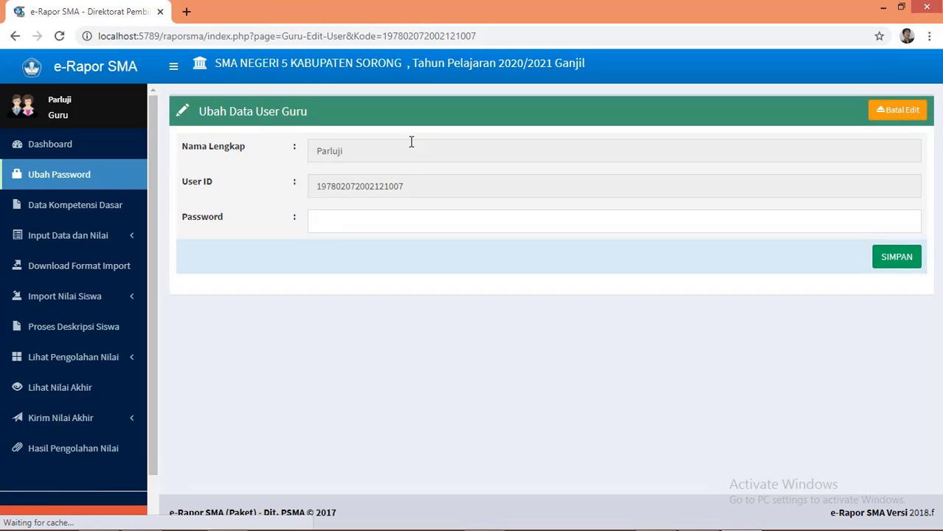
{"action": "left_click", "coordinate": [103, 210]}
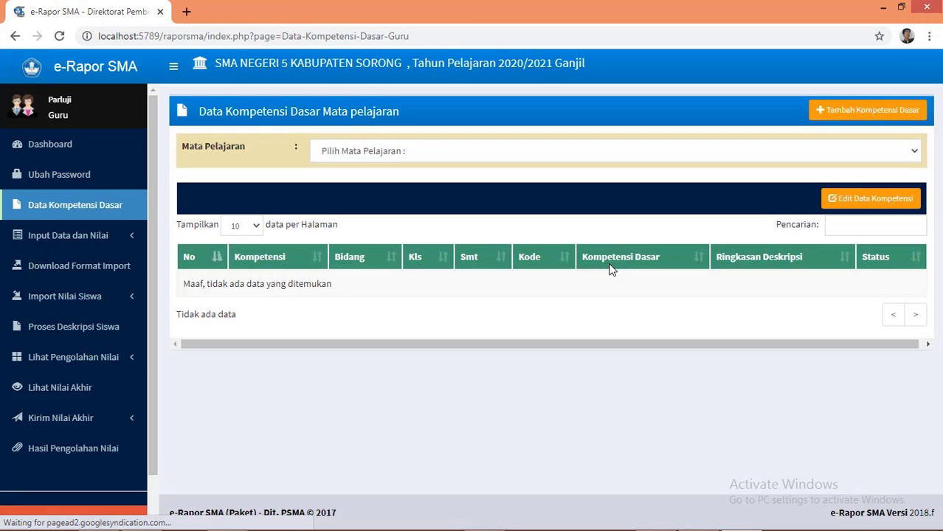
Step: List the Matematika (Umum) basic competencies and scroll through the table
{"action": "left_click", "coordinate": [915, 152]}
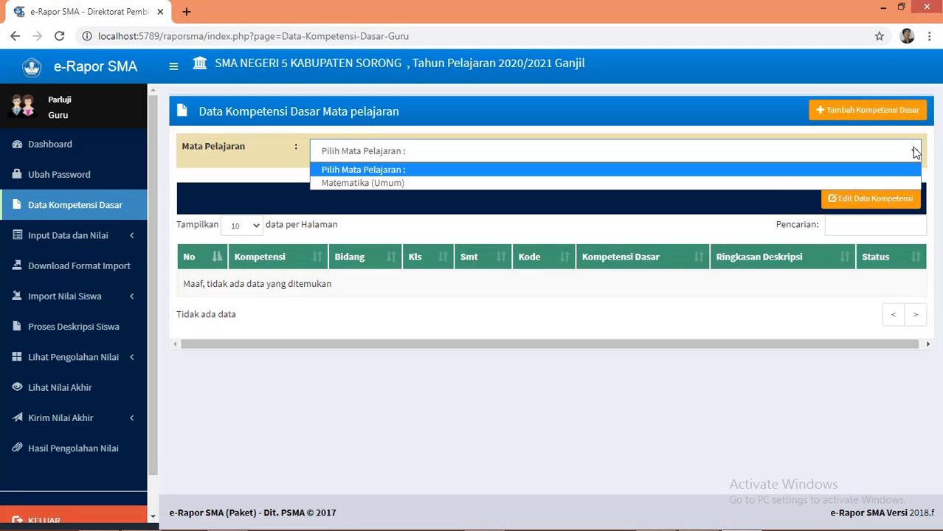
{"action": "left_click", "coordinate": [476, 183]}
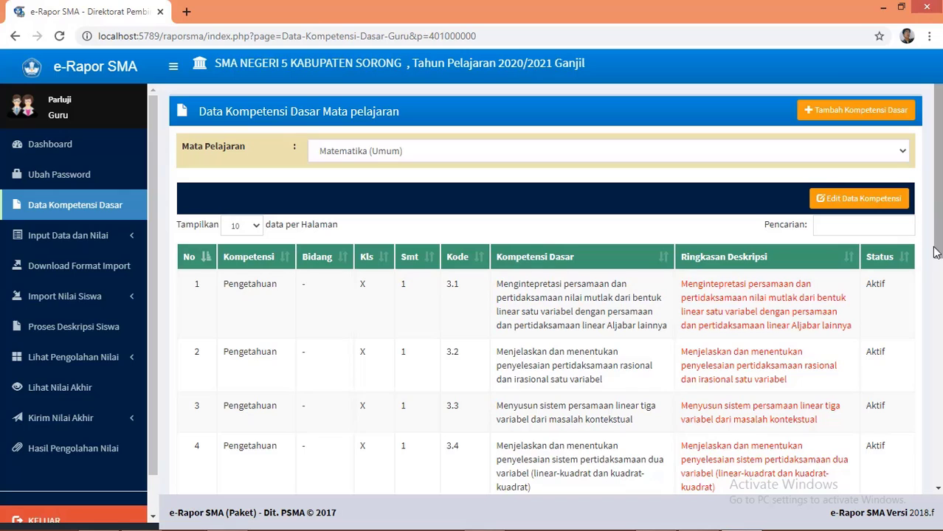
{"action": "left_click_drag", "start_coordinate": [938, 251], "coordinate": [938, 281]}
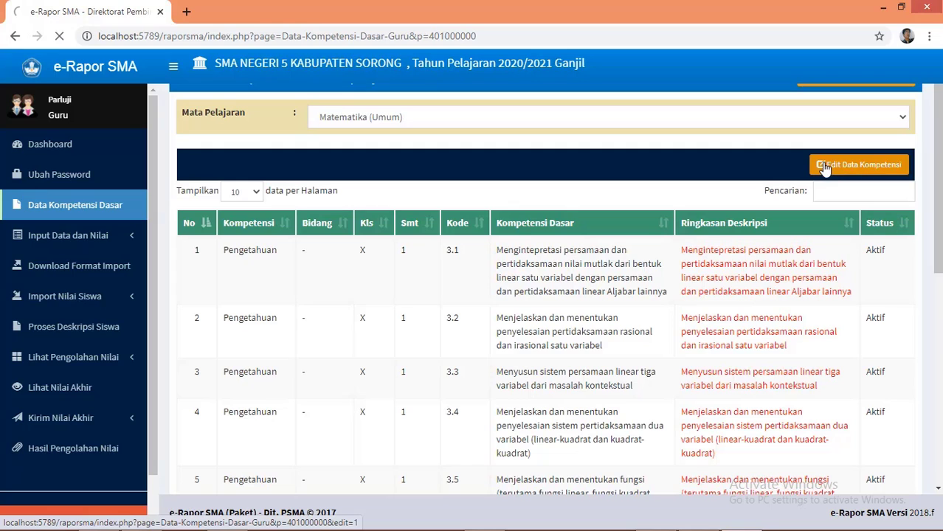
Step: Put the Matematika (Umum) competencies in edit mode, leaving competency 3.1's status unchanged
{"action": "left_click", "coordinate": [826, 171]}
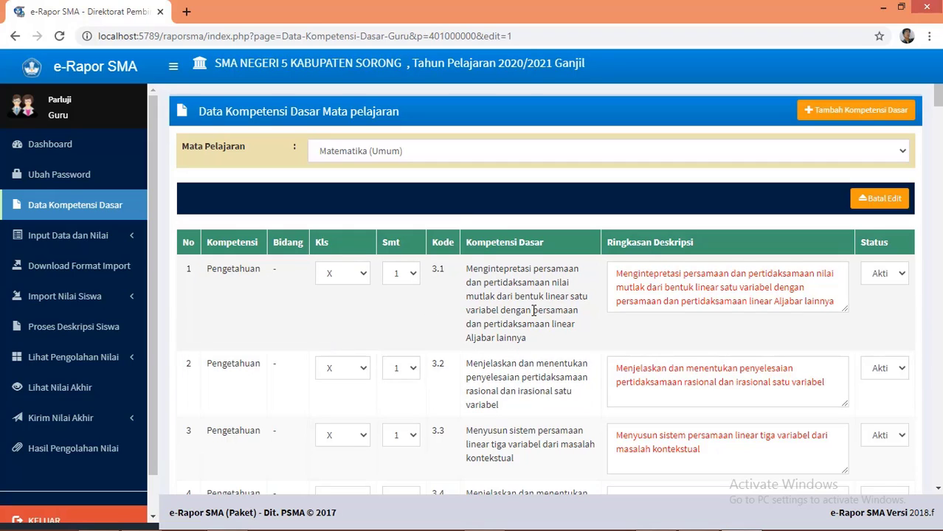
{"action": "left_click", "coordinate": [901, 274]}
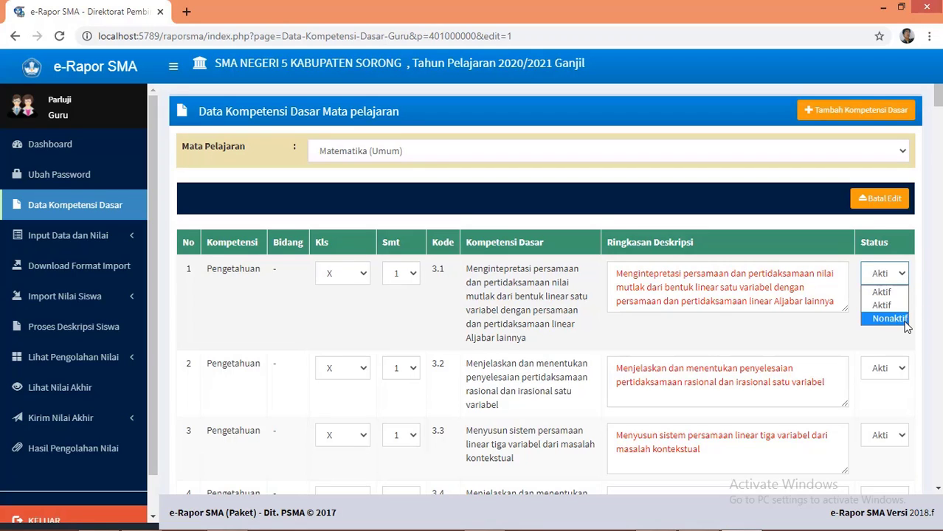
{"action": "left_click", "coordinate": [768, 341]}
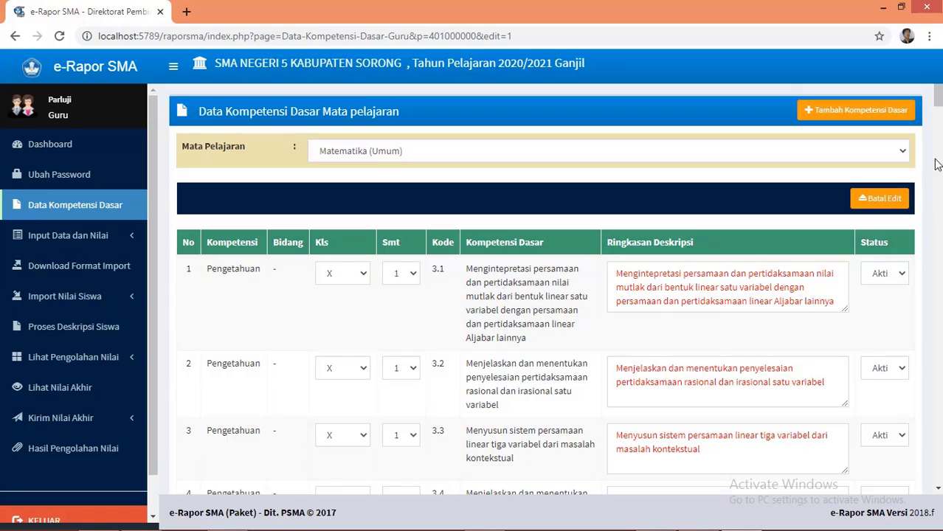
{"action": "mouse_move", "coordinate": [938, 103]}
{"action": "left_mouse_down"}
{"action": "mouse_move", "coordinate": [940, 507]}
{"action": "mouse_move", "coordinate": [937, 100]}
{"action": "left_mouse_up"}
Step: Cancel editing, reopen competency editing, and expand the Input Data dan Nilai menu
{"action": "left_click", "coordinate": [881, 204]}
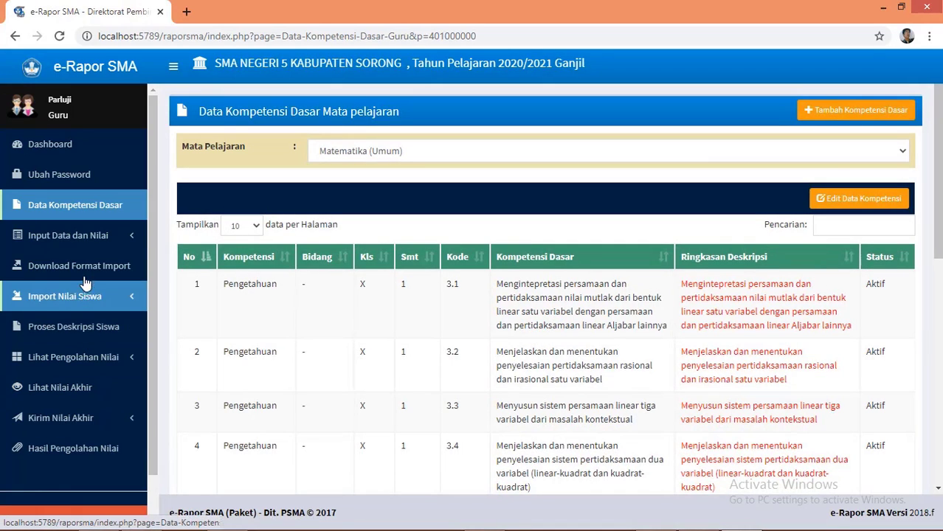
{"action": "left_click", "coordinate": [78, 237]}
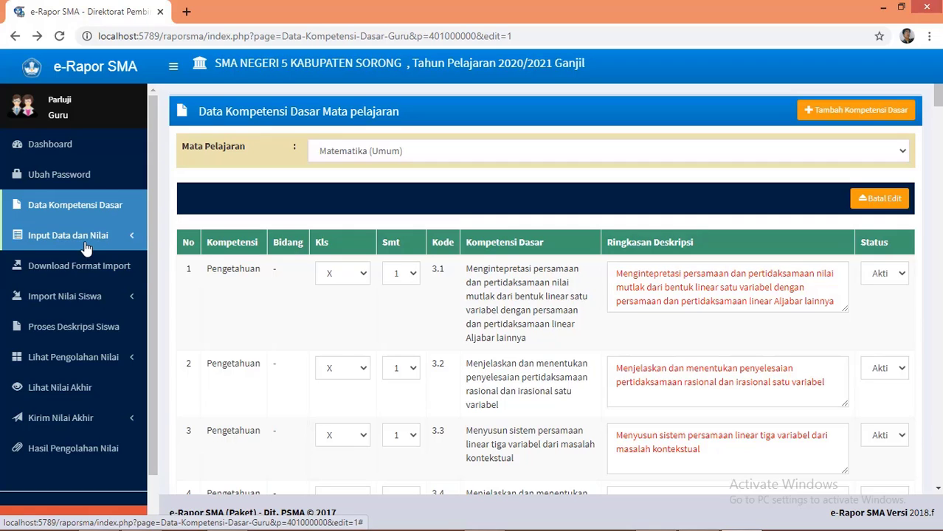
{"action": "left_click", "coordinate": [86, 248]}
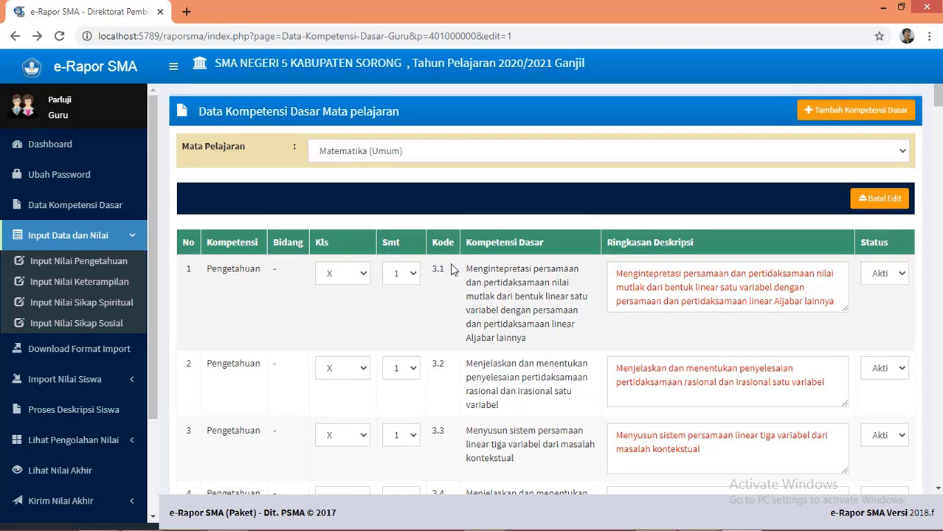
{"action": "left_click", "coordinate": [85, 268]}
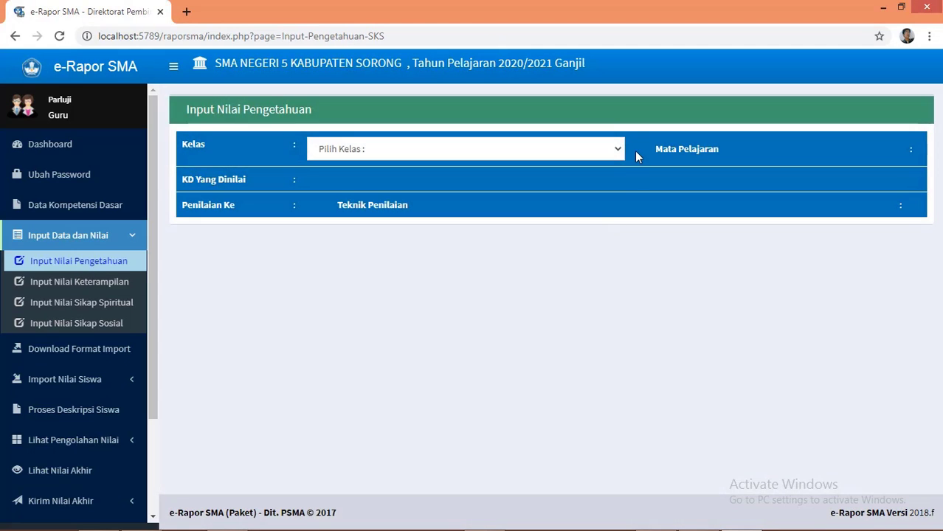
{"action": "left_click", "coordinate": [617, 149]}
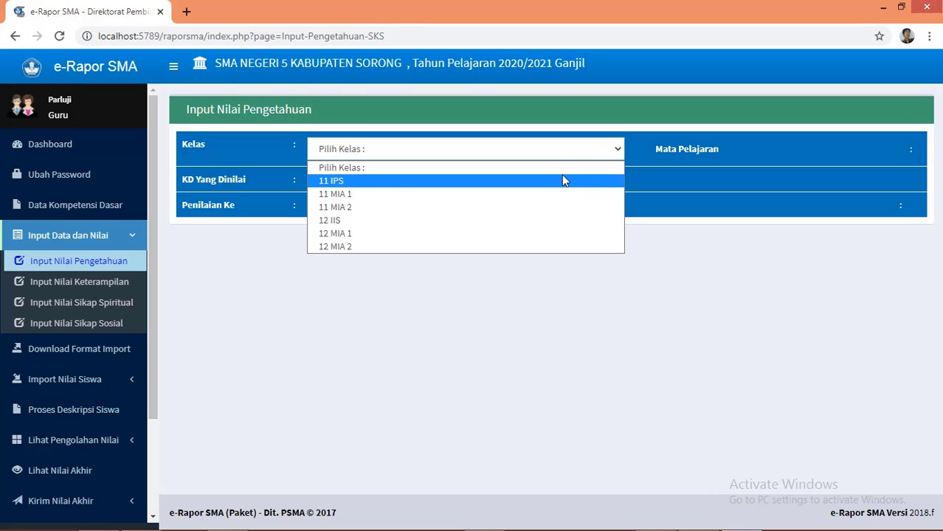
{"action": "left_click", "coordinate": [562, 177]}
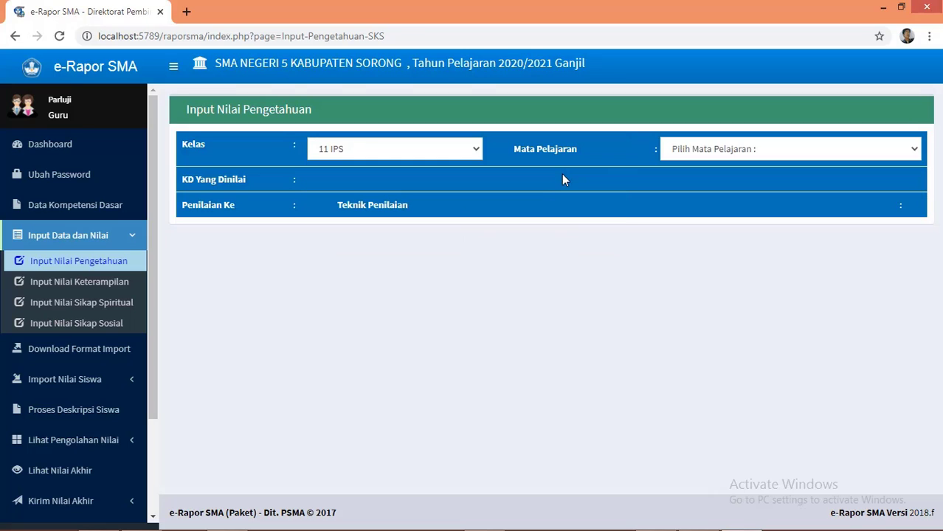
{"action": "left_click", "coordinate": [913, 149]}
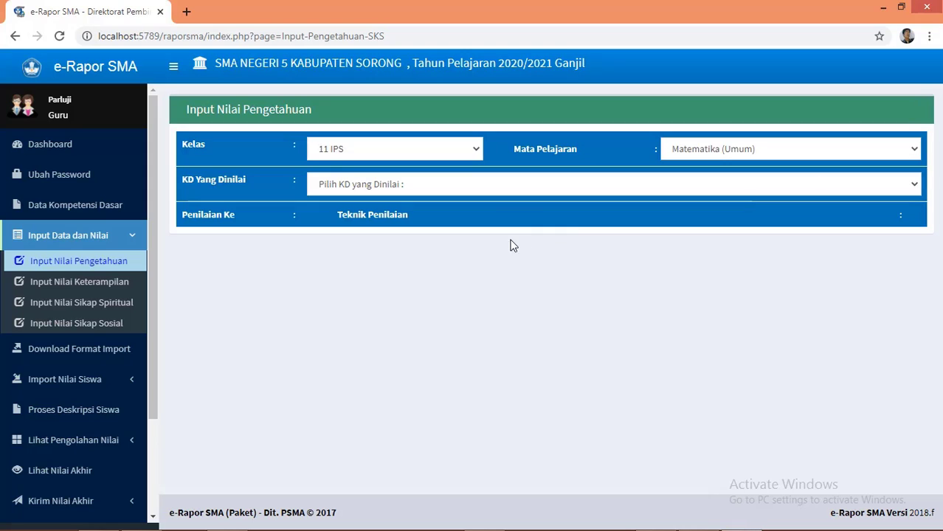
{"action": "left_click", "coordinate": [510, 189]}
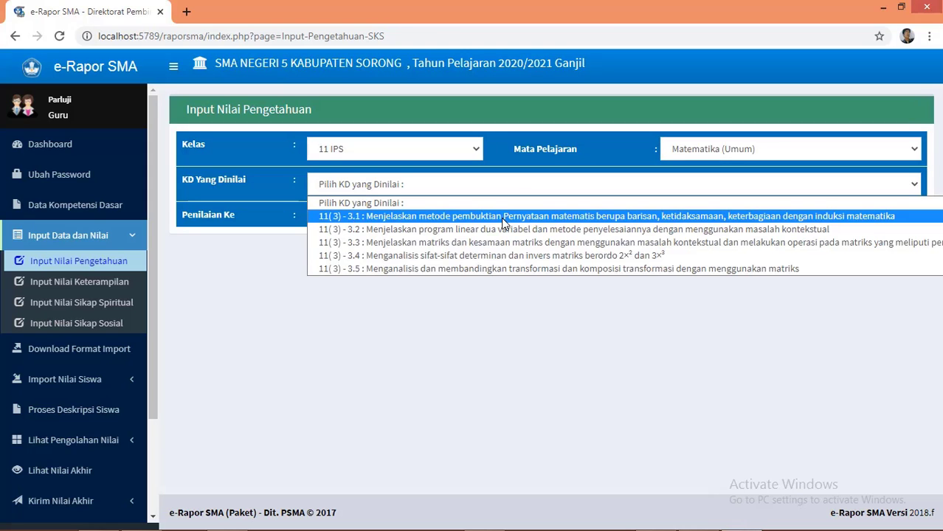
{"action": "left_click", "coordinate": [502, 218]}
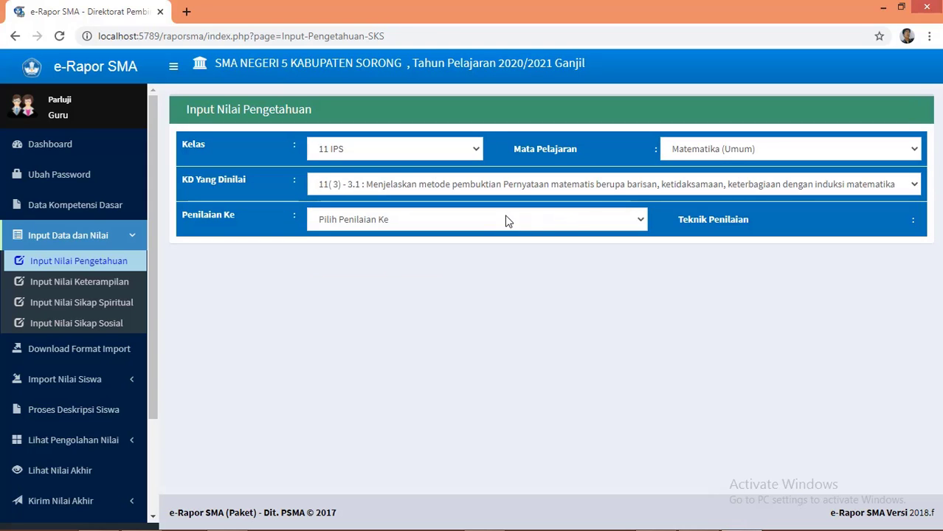
{"action": "left_click", "coordinate": [639, 219]}
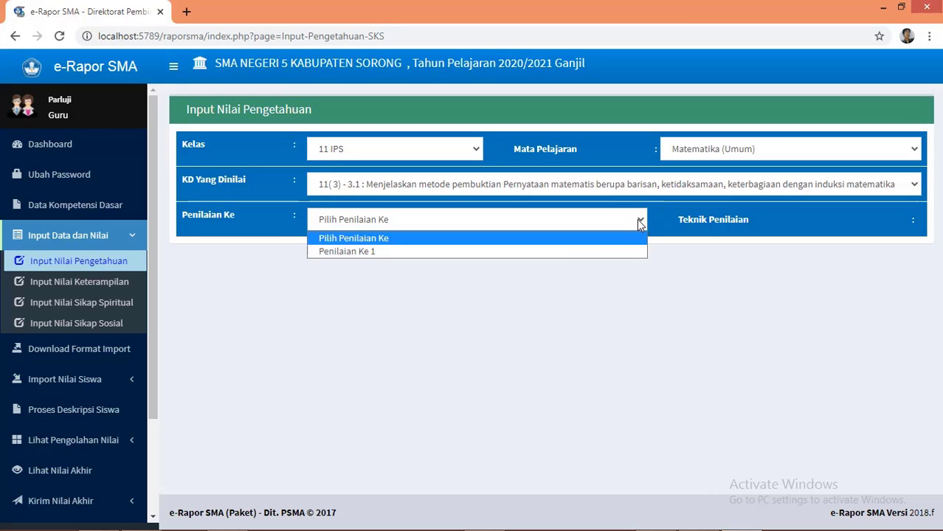
{"action": "left_click", "coordinate": [558, 252]}
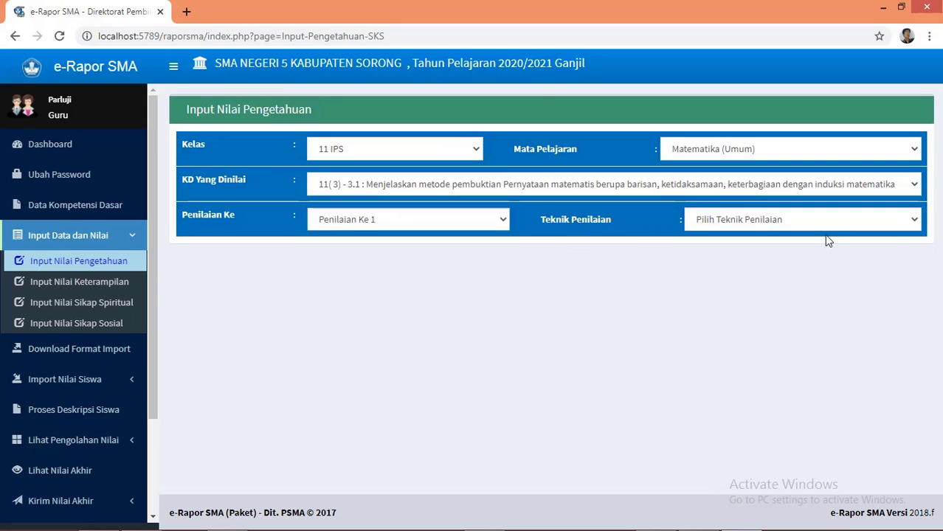
{"action": "left_click", "coordinate": [825, 223]}
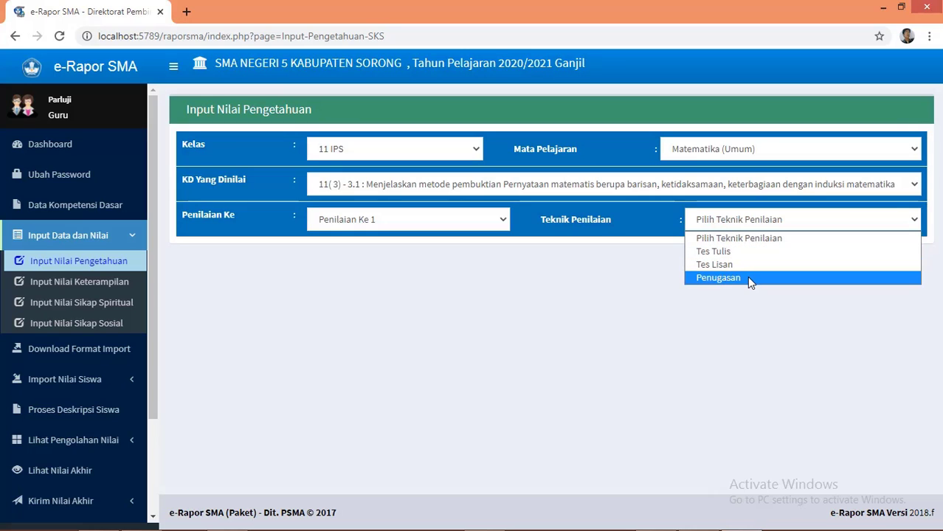
{"action": "left_click", "coordinate": [753, 255]}
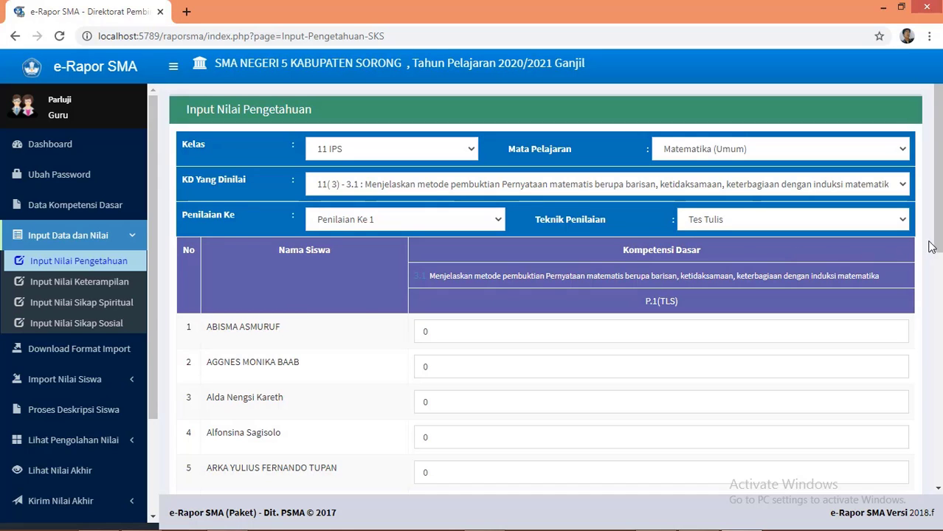
{"action": "left_click_drag", "start_coordinate": [938, 240], "coordinate": [939, 397]}
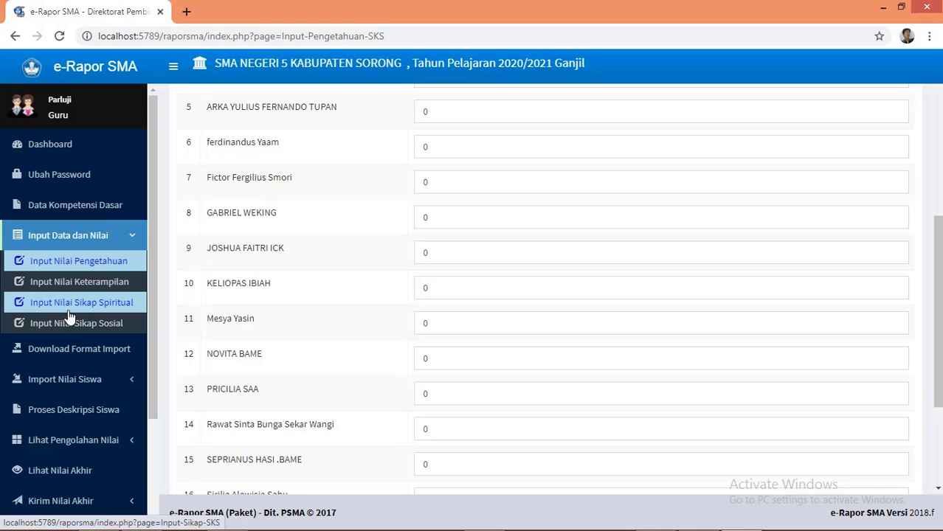
Step: Save Baik spiritual attitude grades for all 18 students of 11 IPS Matematika (Umum), Semester 3
{"action": "left_click", "coordinate": [123, 310]}
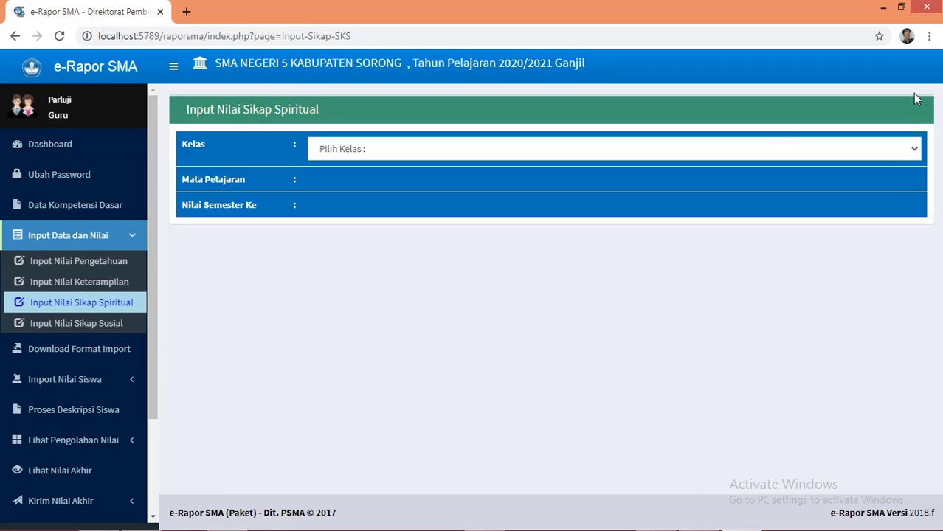
{"action": "left_click", "coordinate": [915, 151]}
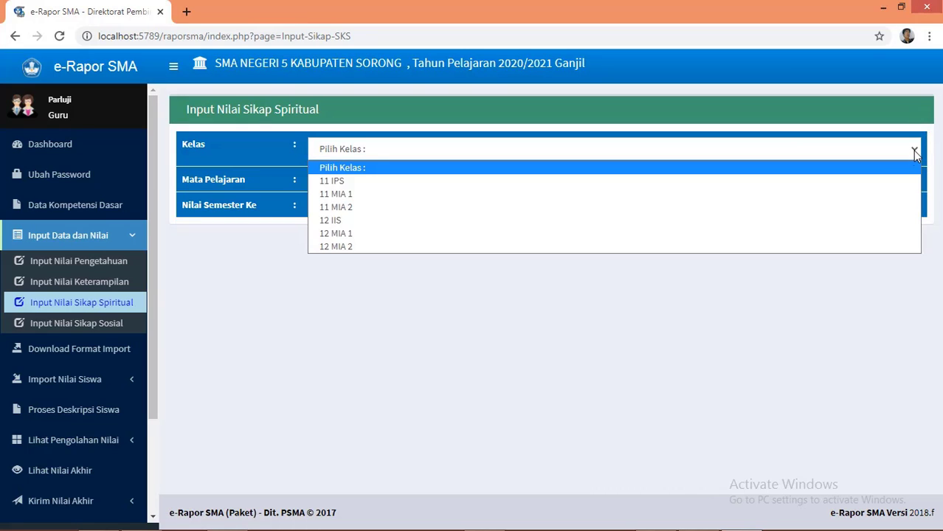
{"action": "left_click", "coordinate": [849, 186]}
{"action": "left_click", "coordinate": [876, 186]}
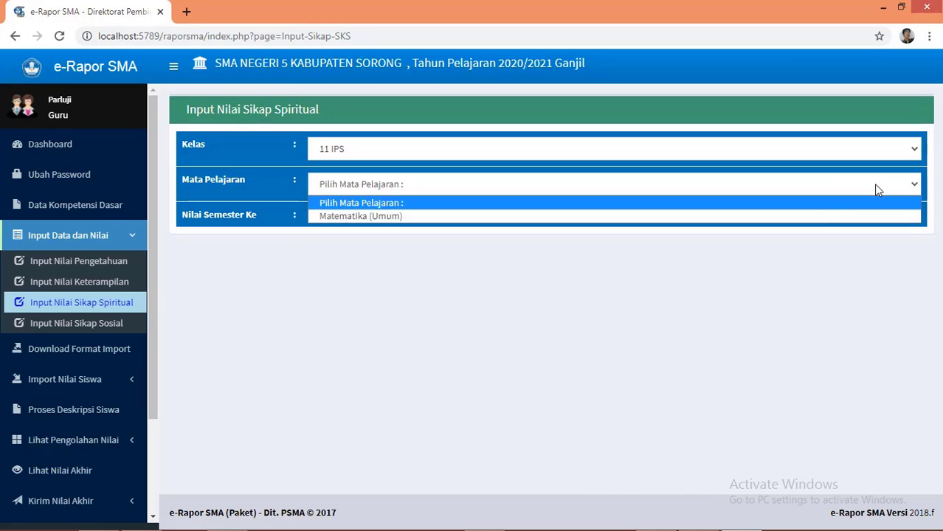
{"action": "left_click", "coordinate": [820, 213]}
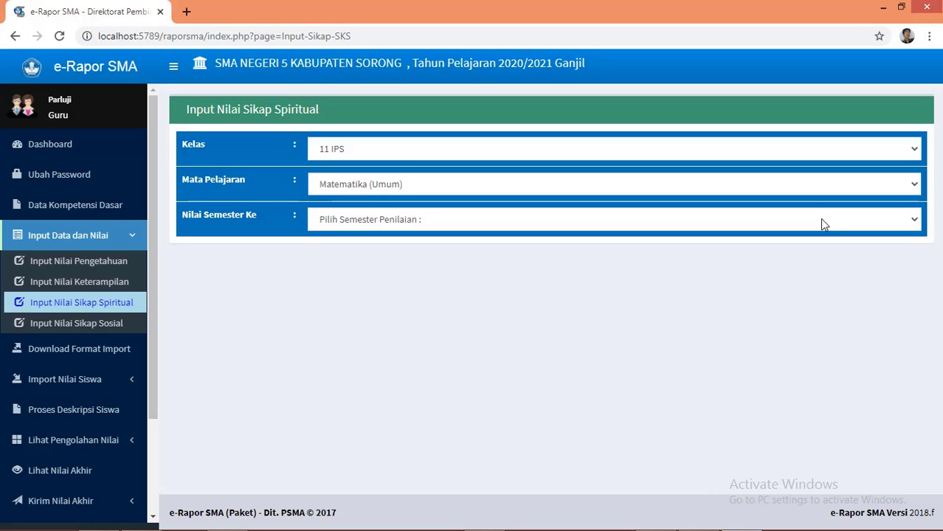
{"action": "left_click", "coordinate": [820, 219]}
{"action": "left_click", "coordinate": [785, 251]}
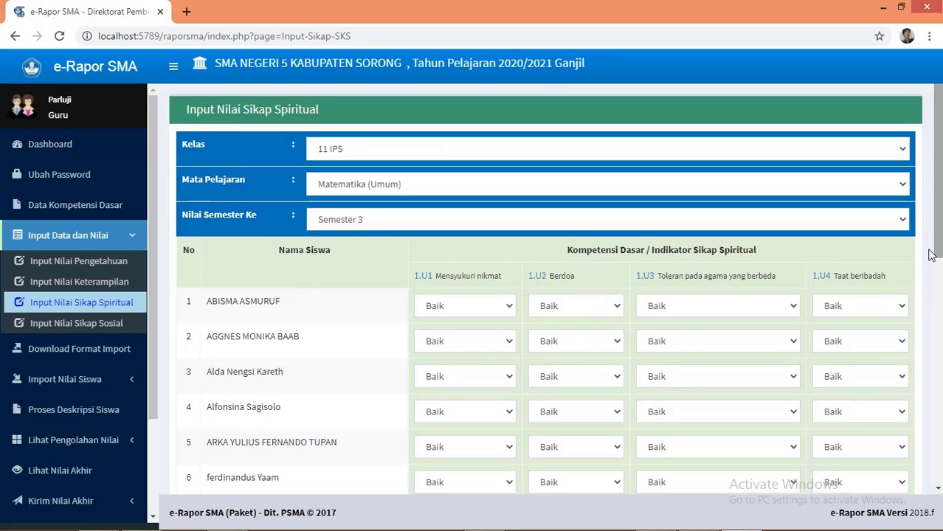
{"action": "left_click_drag", "start_coordinate": [939, 249], "coordinate": [939, 472]}
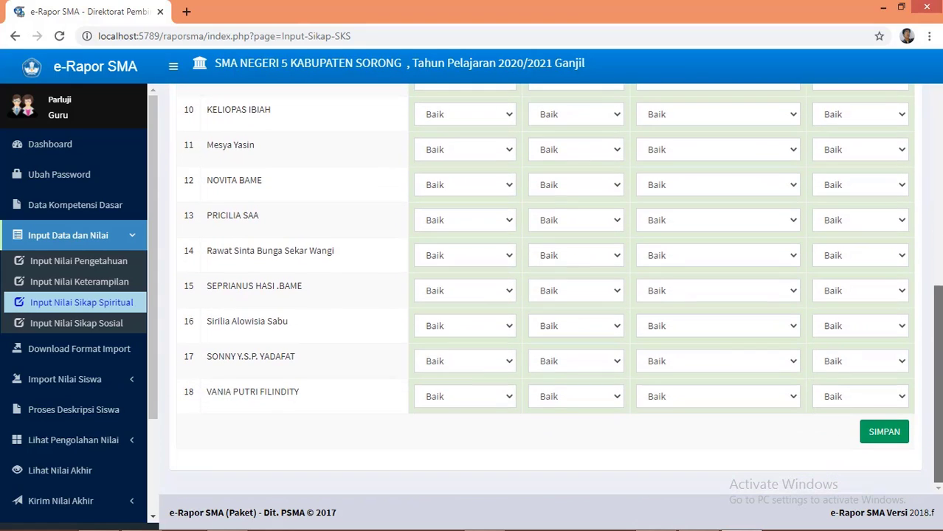
{"action": "left_click", "coordinate": [887, 441]}
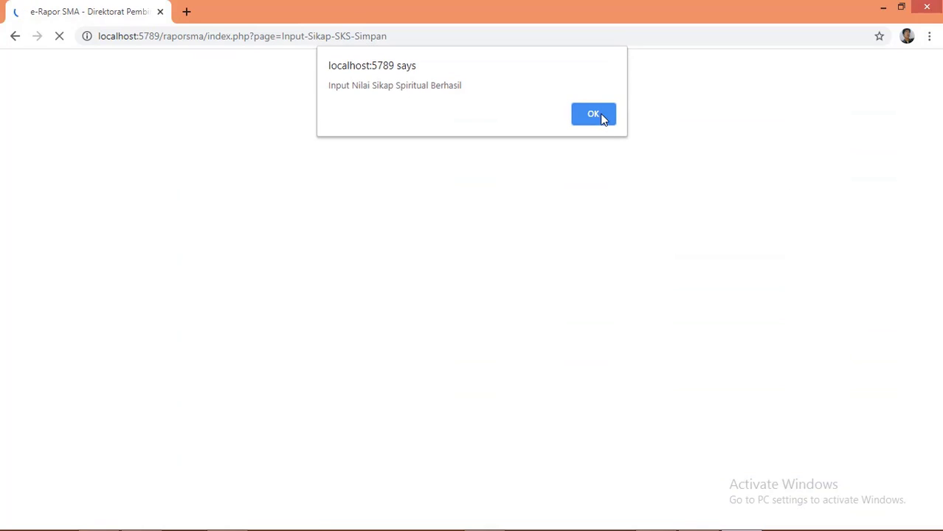
{"action": "left_click", "coordinate": [595, 115]}
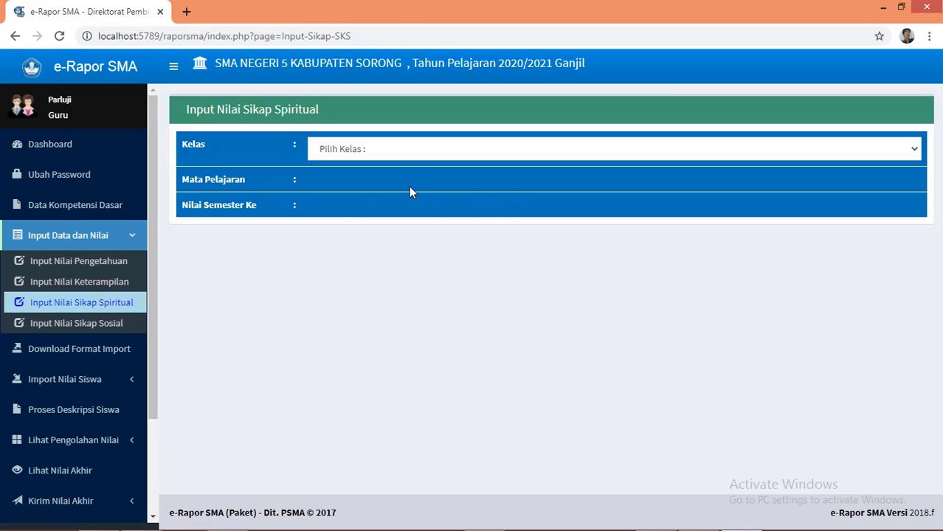
Step: Submit Baik social attitude grades for 18 students of 11 IPS Matematika (Umum), Semester 3
{"action": "left_click", "coordinate": [106, 327]}
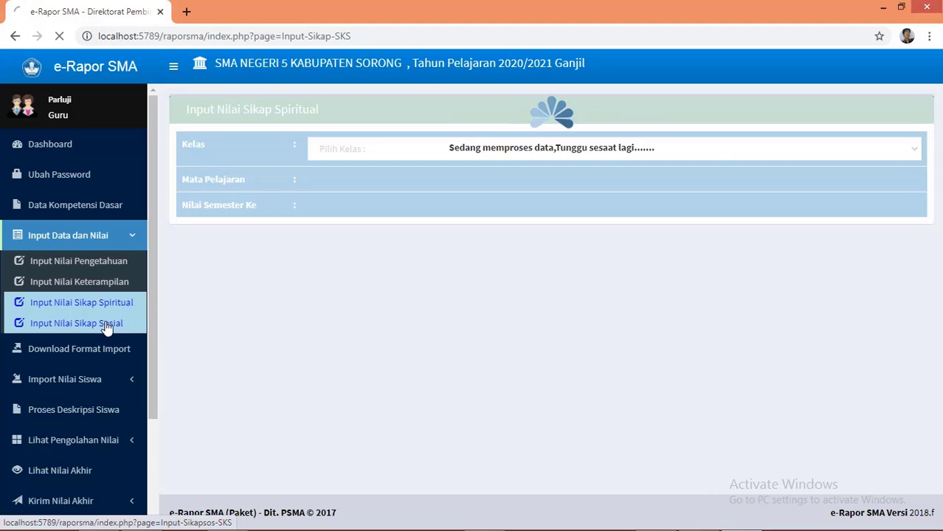
{"action": "left_click", "coordinate": [712, 156]}
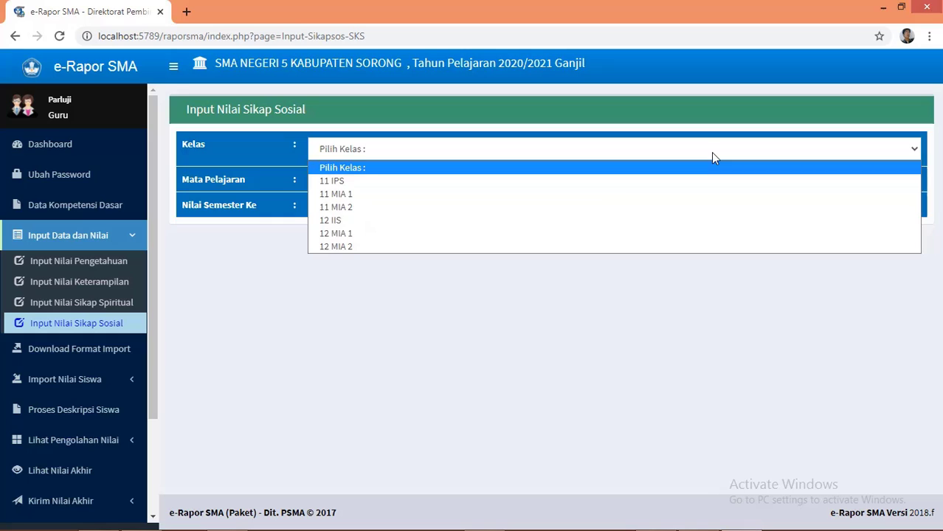
{"action": "left_click", "coordinate": [617, 182]}
{"action": "left_click", "coordinate": [617, 186]}
{"action": "left_click", "coordinate": [586, 217]}
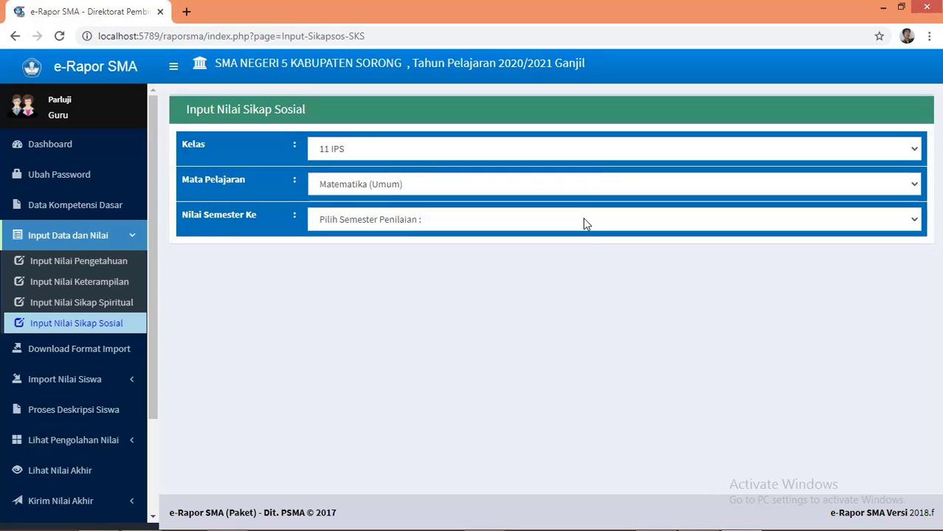
{"action": "left_click", "coordinate": [583, 226]}
{"action": "left_click", "coordinate": [508, 253]}
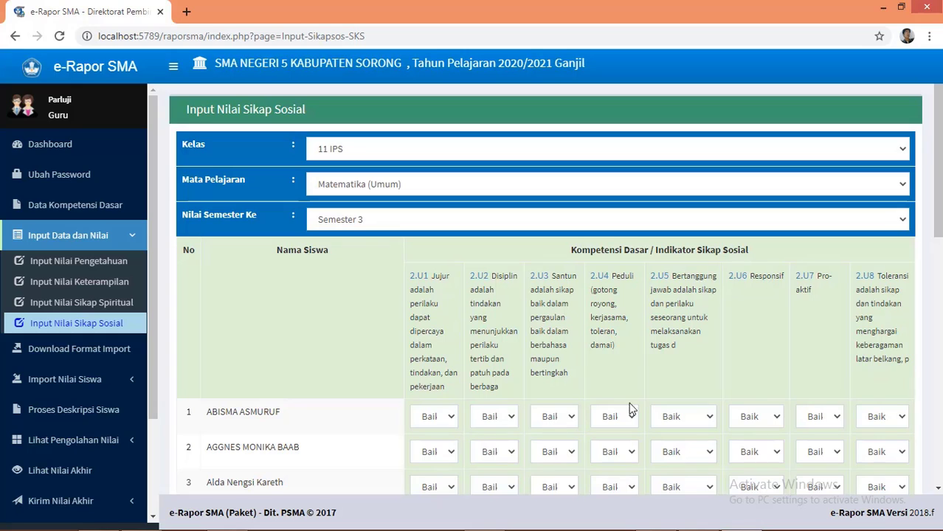
{"action": "scroll", "coordinate": [634, 392], "scroll_direction": "down", "scroll_amount": 8}
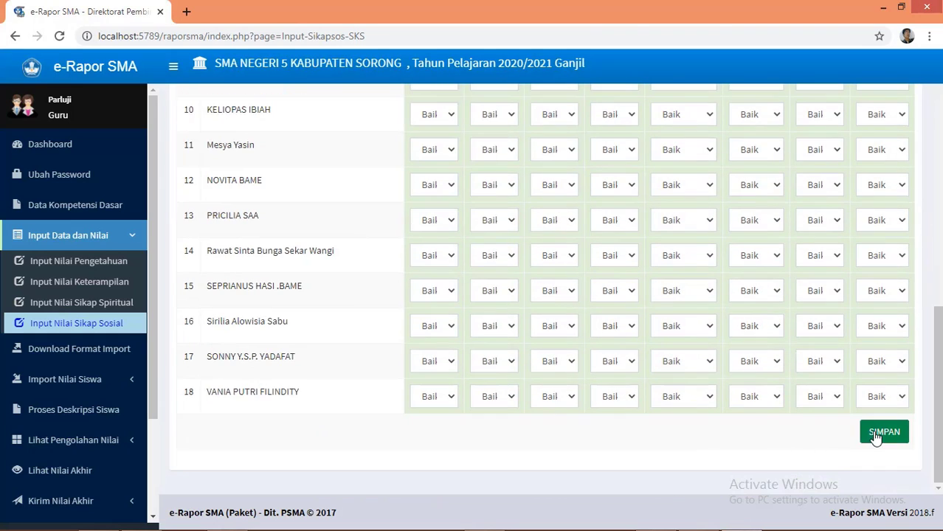
{"action": "left_click", "coordinate": [875, 435]}
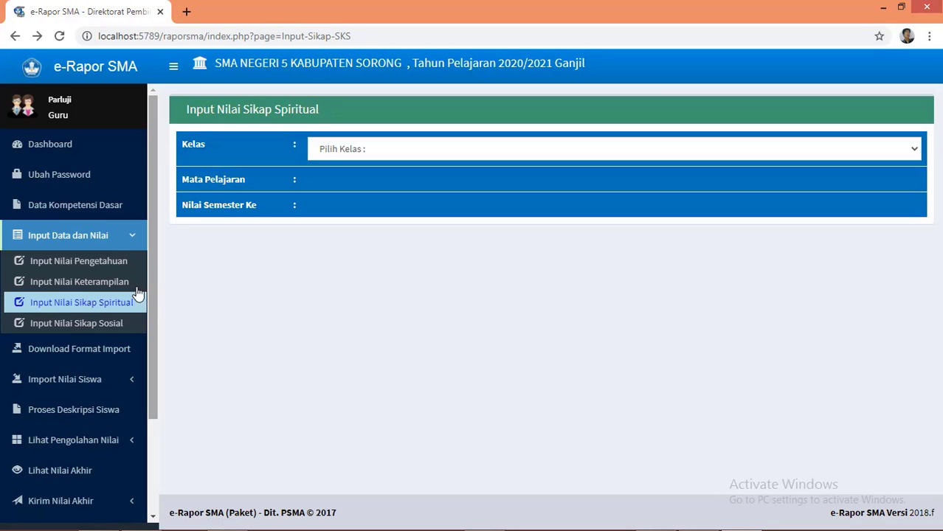
Step: On Download Format Import, select 11 IPS, Matematika (Umum) and Semester 3 to list the templates
{"action": "left_click", "coordinate": [121, 356]}
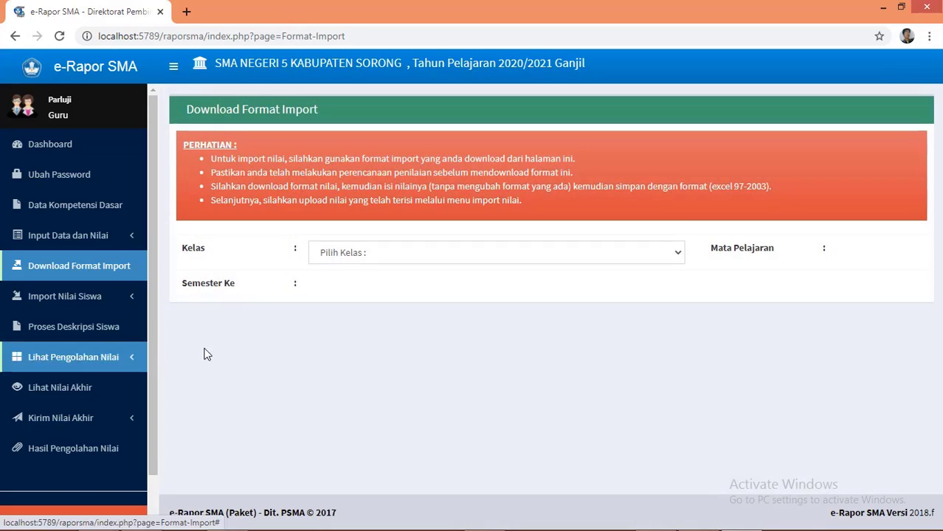
{"action": "left_click", "coordinate": [675, 253]}
{"action": "left_click", "coordinate": [591, 286]}
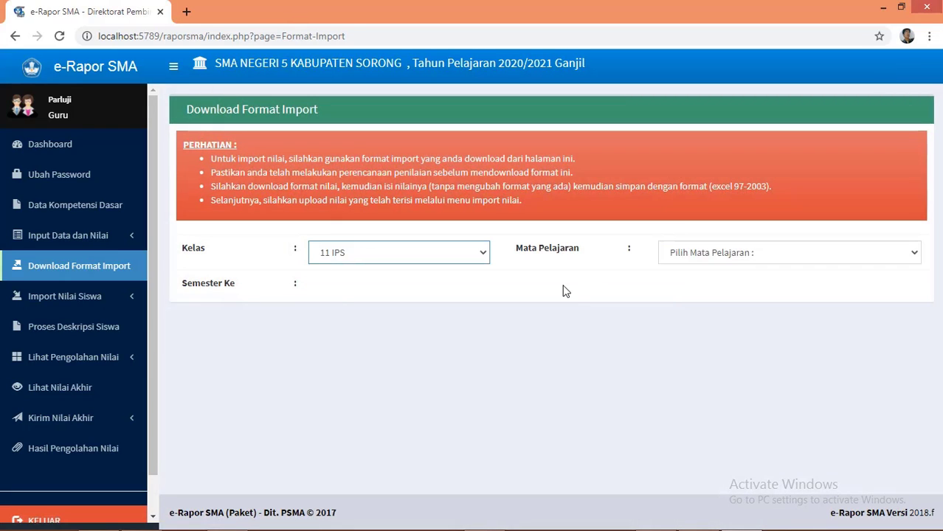
{"action": "left_click", "coordinate": [702, 258]}
{"action": "left_click", "coordinate": [705, 286]}
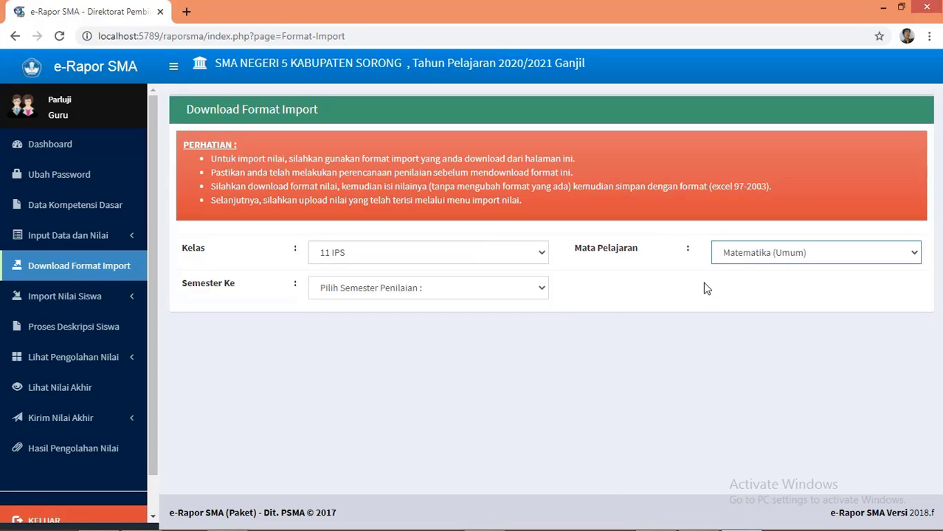
{"action": "left_click", "coordinate": [516, 298]}
{"action": "left_click", "coordinate": [425, 315]}
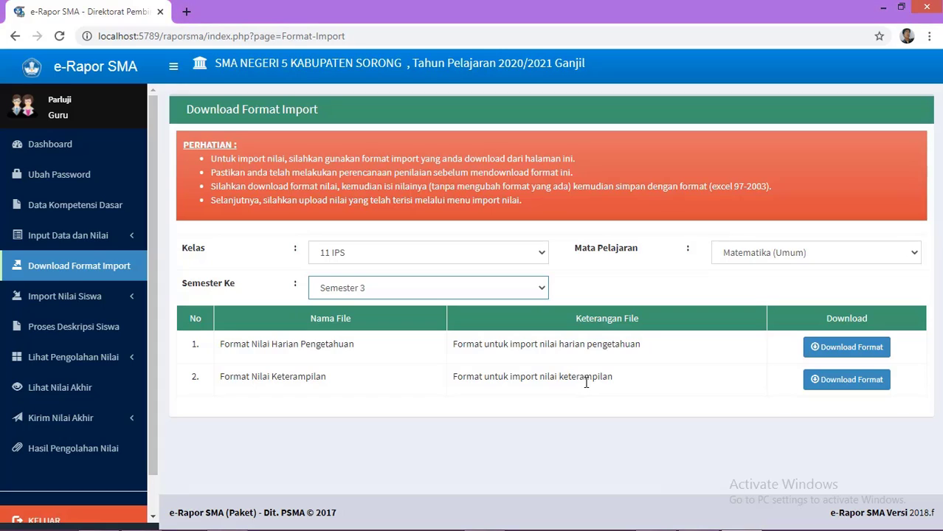
Step: Download the knowledge and skills templates, including F_Keterampilan_Matematika (Umum)_11 IPS.xlsx
{"action": "left_click", "coordinate": [828, 353]}
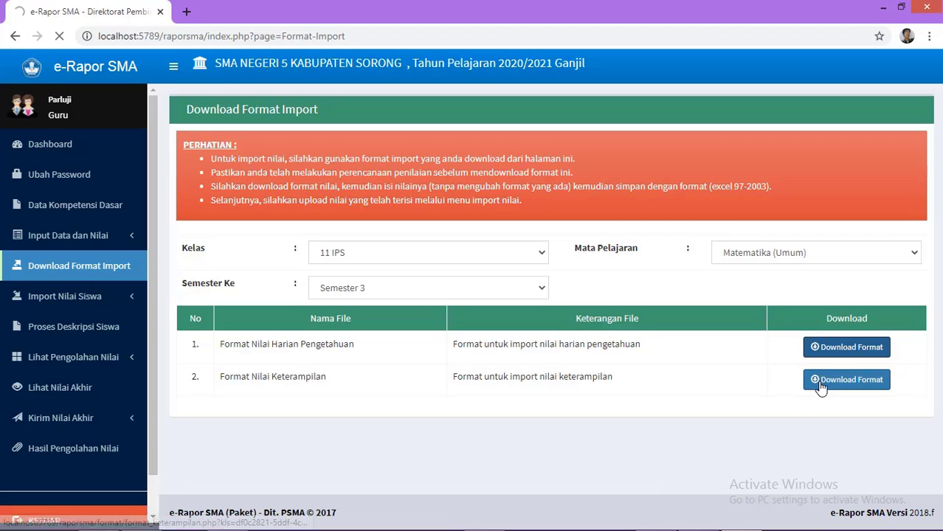
{"action": "left_click", "coordinate": [817, 383]}
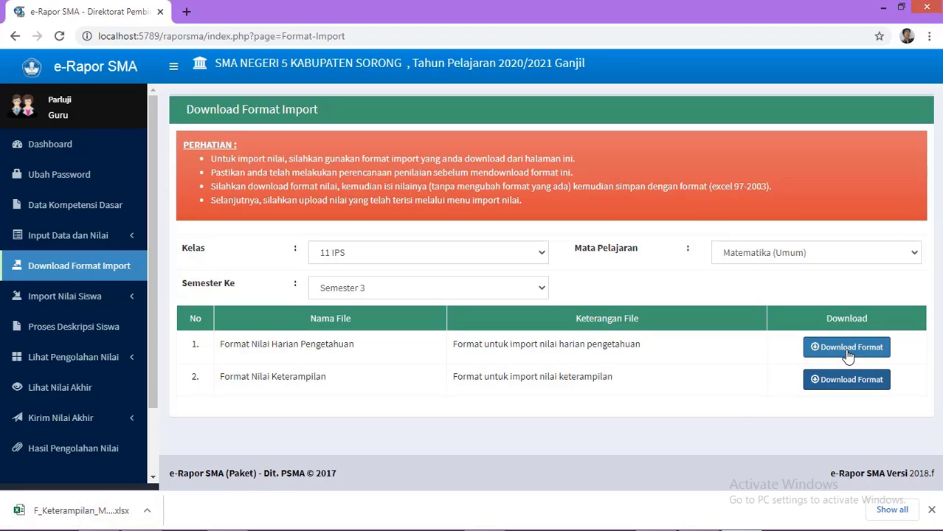
{"action": "left_click", "coordinate": [147, 513]}
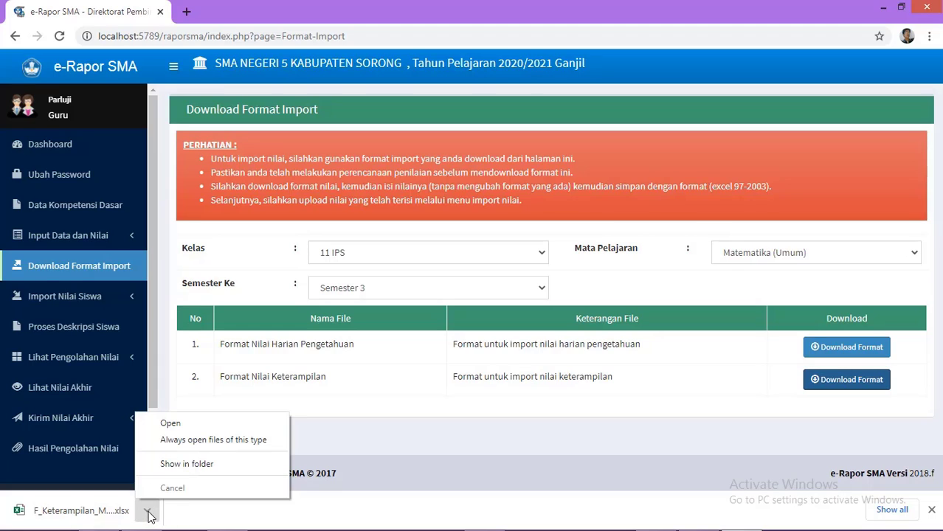
Step: Cut F_Keterampilan_Matematika (Umum)_11 IPS.xlsx from Downloads and go to the DAPODIK (D:) drive
{"action": "left_click", "coordinate": [188, 464]}
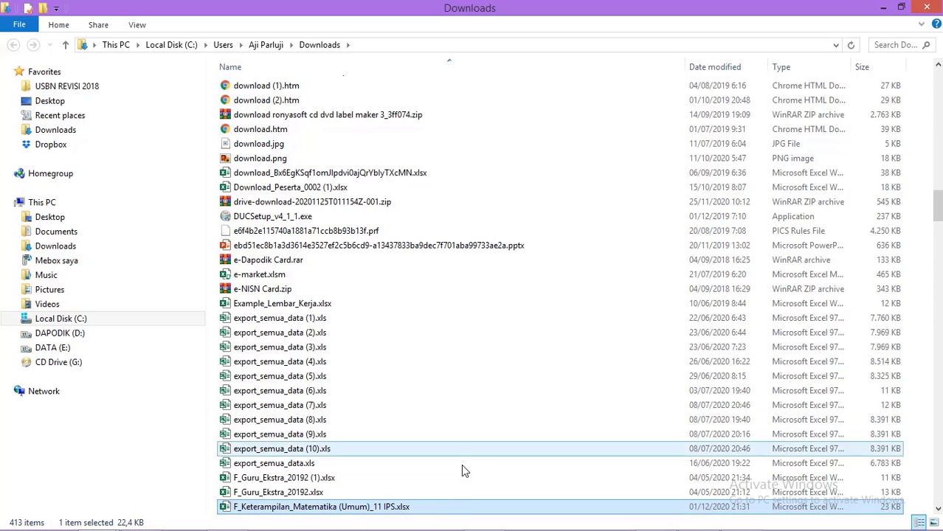
{"action": "right_click", "coordinate": [366, 510]}
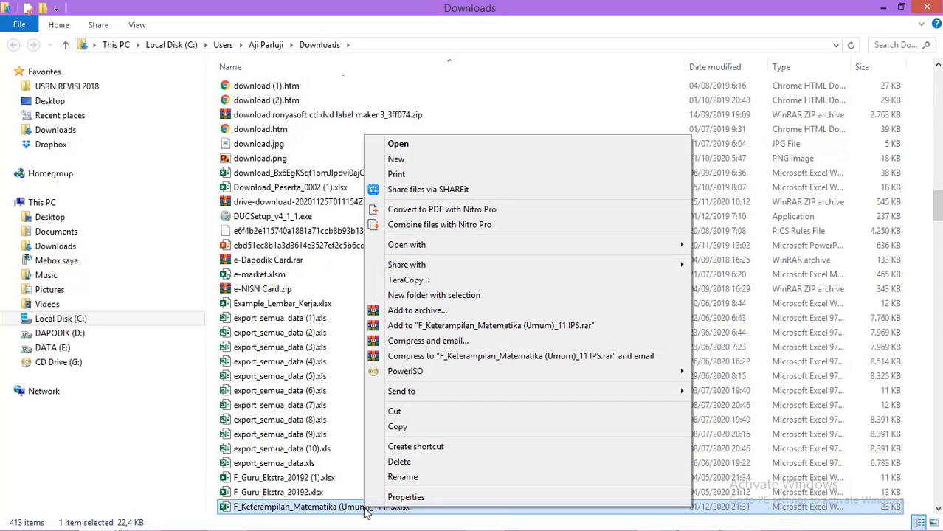
{"action": "left_click", "coordinate": [406, 413]}
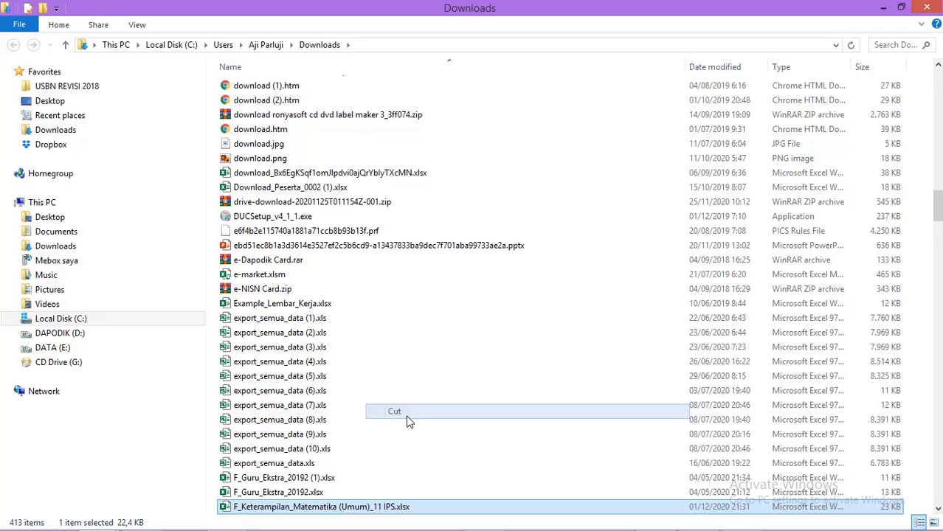
{"action": "left_click", "coordinate": [104, 339]}
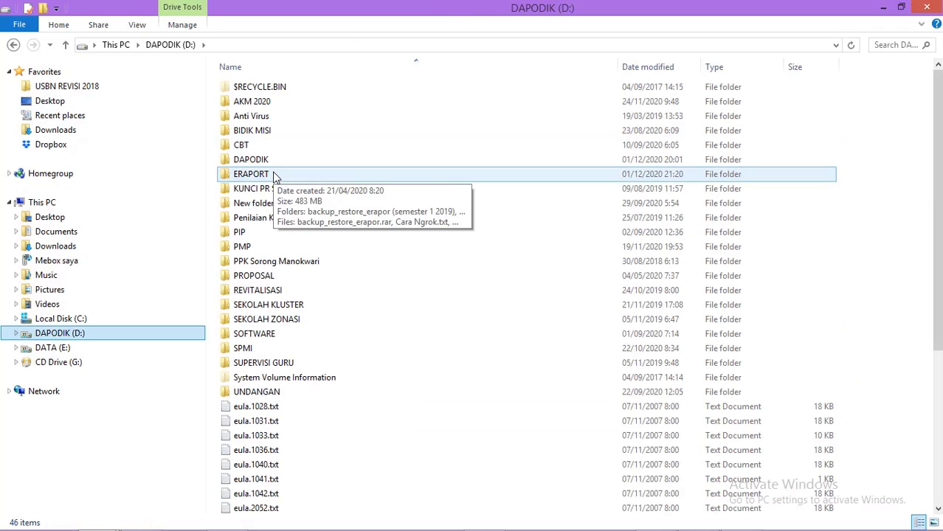
Step: In ERAPORT\E-raport 2021 ganjil, create a new folder named Kelas XI IPS
{"action": "double_click", "coordinate": [273, 177]}
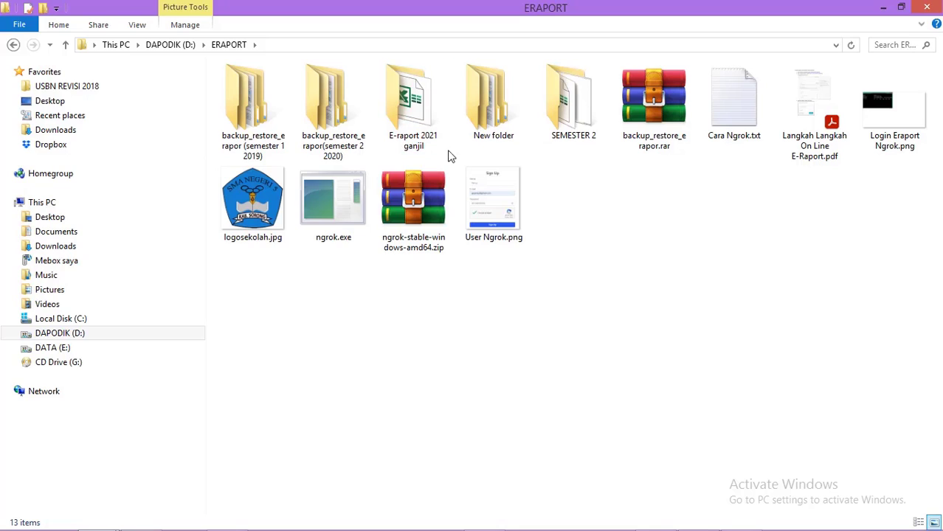
{"action": "double_click", "coordinate": [417, 144]}
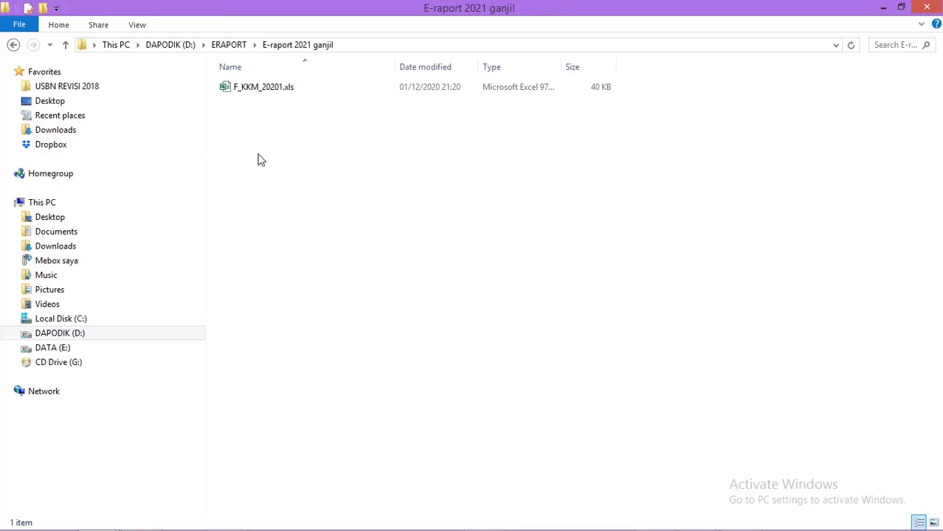
{"action": "right_click", "coordinate": [258, 156]}
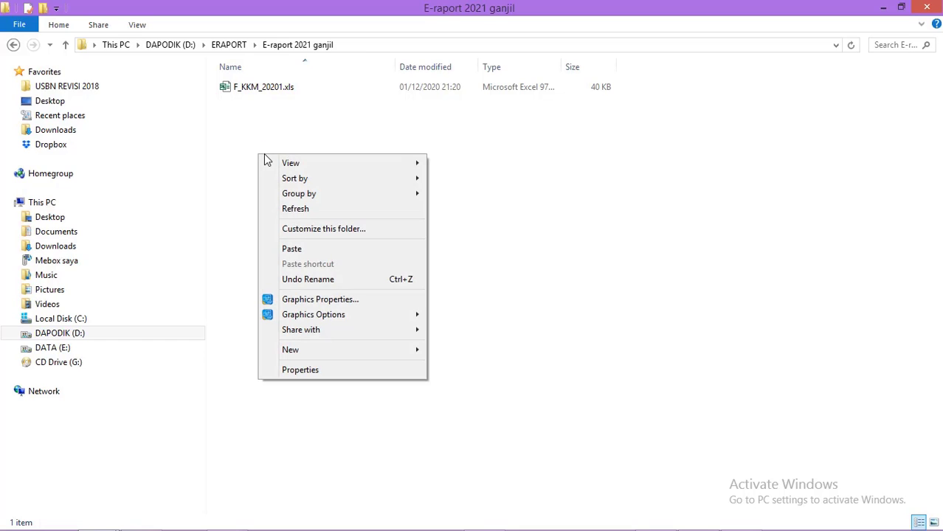
{"action": "mouse_move", "coordinate": [373, 351]}
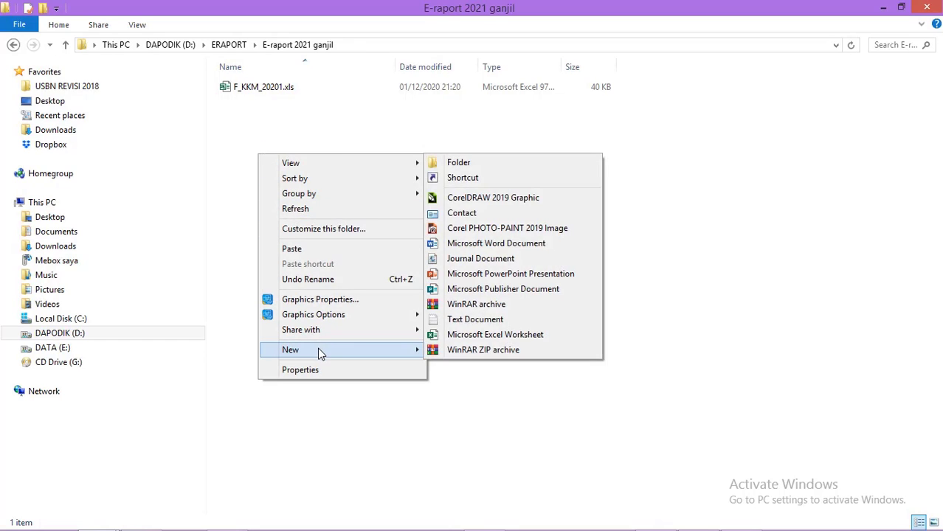
{"action": "left_click", "coordinate": [496, 162]}
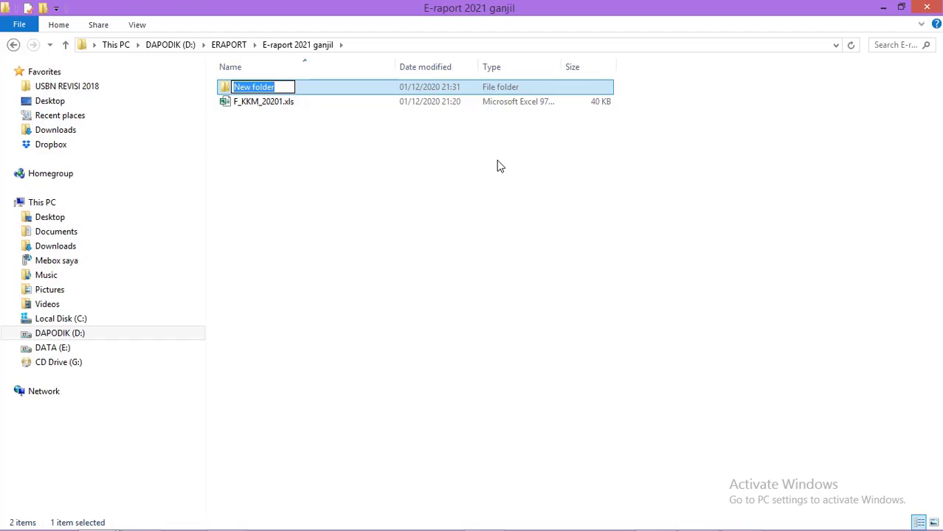
{"action": "type", "text": "Kelas"}
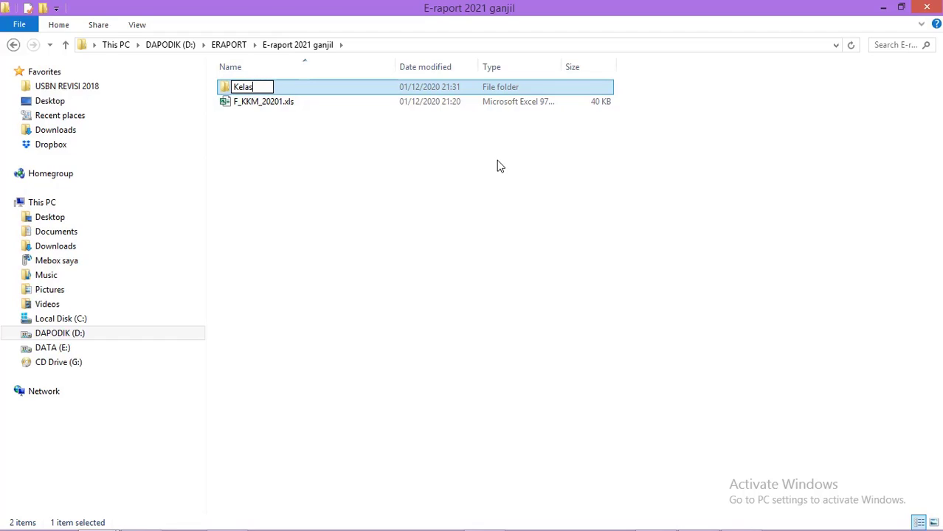
{"action": "type", "text": " XI IPS"}
{"action": "left_click", "coordinate": [431, 249]}
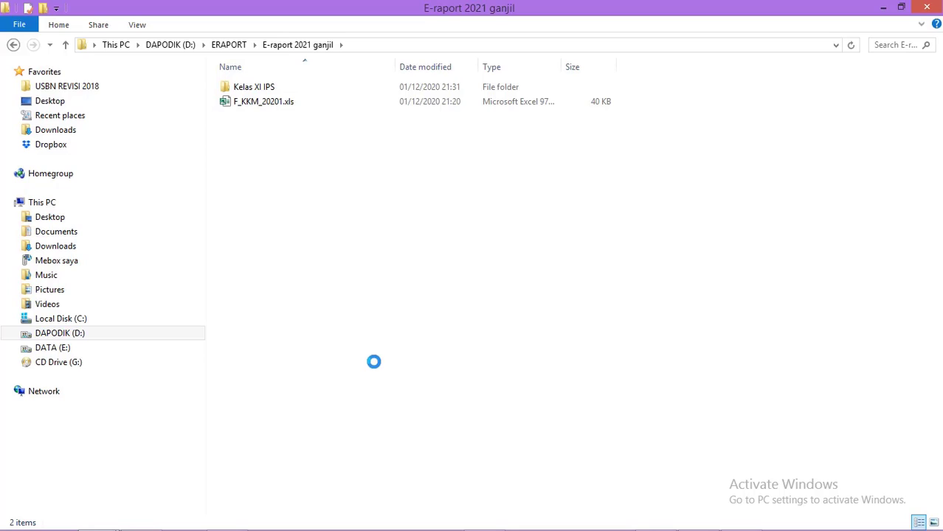
Step: Create two more folders named Kelas XI IPA 1 and Kelas XI IPA 2
{"action": "right_click", "coordinate": [373, 361]}
{"action": "mouse_move", "coordinate": [381, 455]}
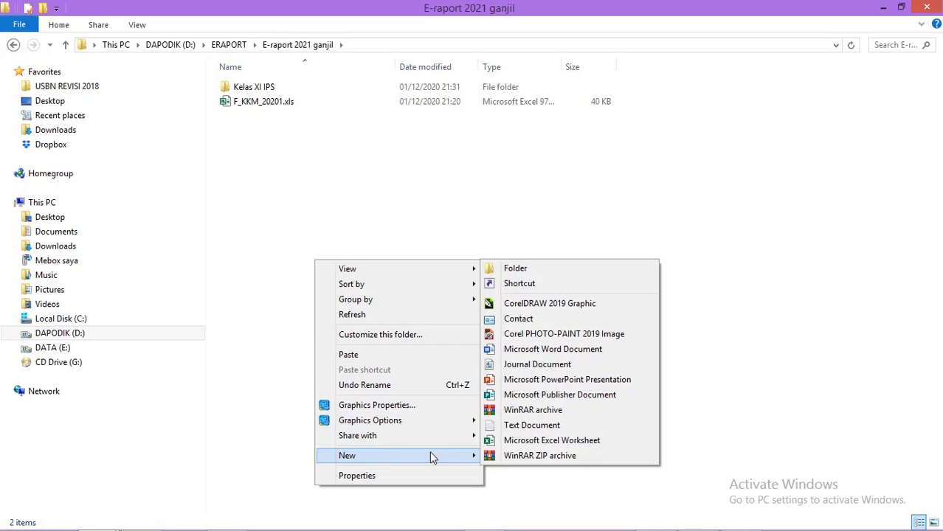
{"action": "left_click", "coordinate": [536, 268]}
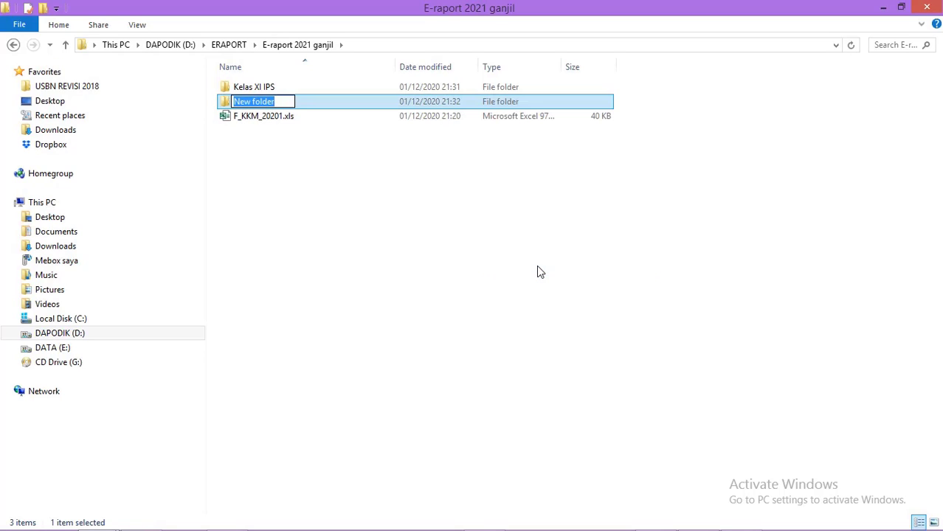
{"action": "type", "text": "Kelas"}
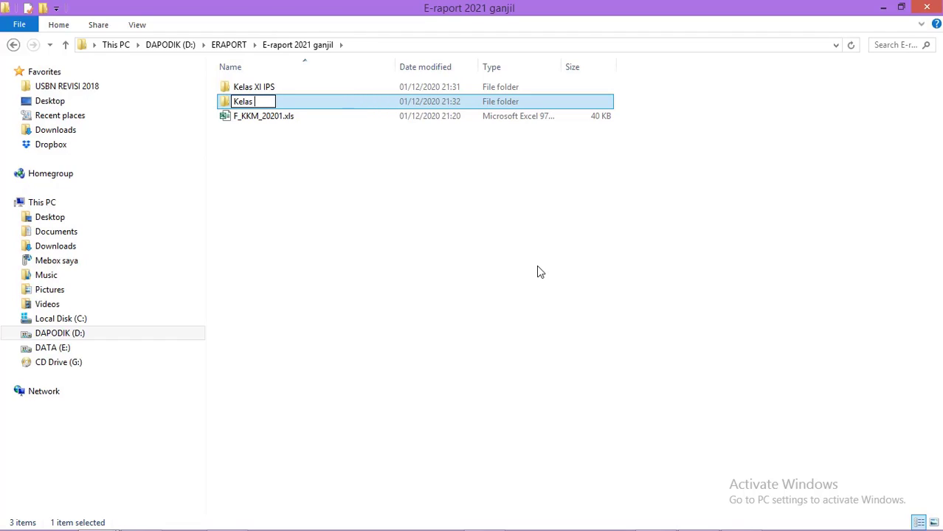
{"action": "type", "text": " XI IPA 1"}
{"action": "left_click", "coordinate": [397, 266]}
{"action": "right_click", "coordinate": [397, 263]}
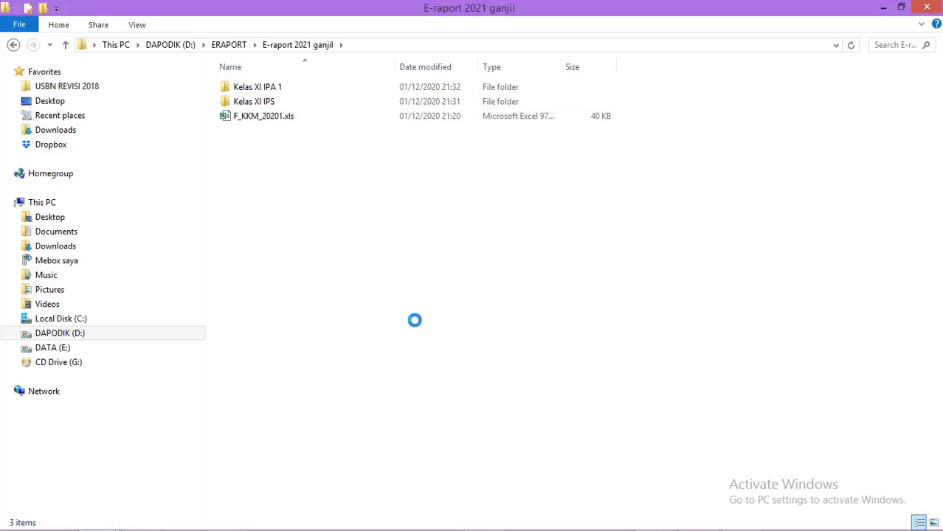
{"action": "mouse_move", "coordinate": [449, 462]}
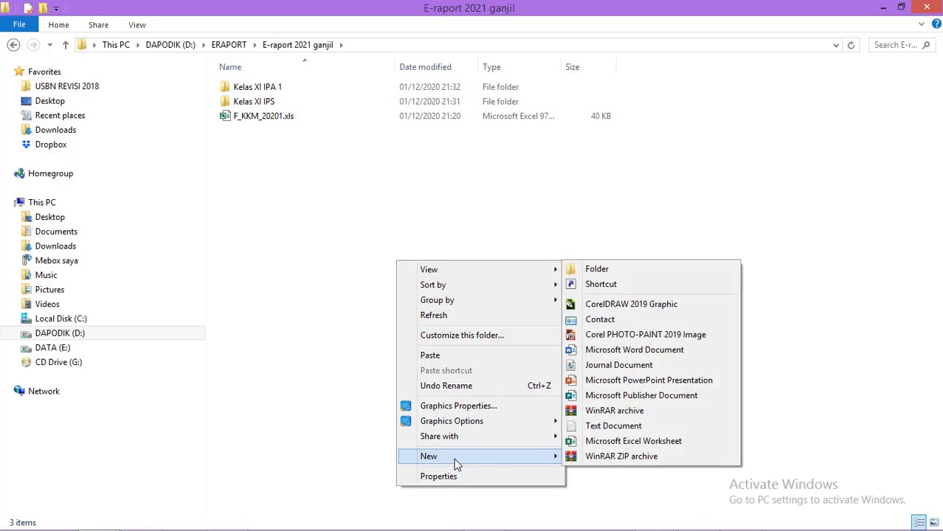
{"action": "left_click", "coordinate": [588, 273]}
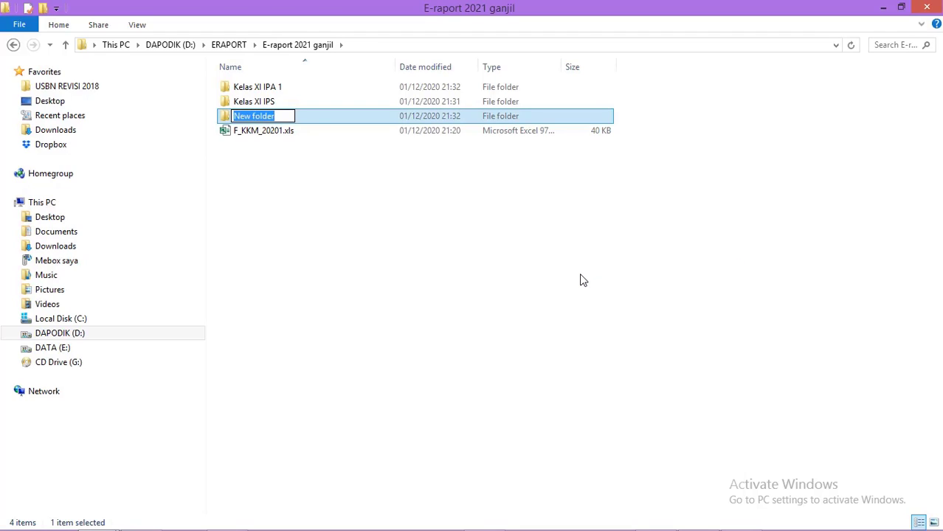
{"action": "type", "text": "Kelas "}
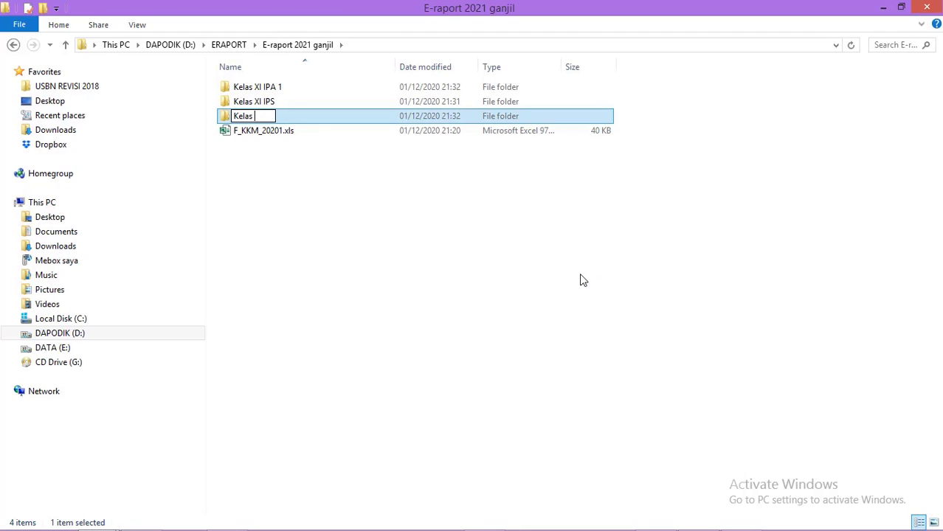
{"action": "type", "text": "XI IPA 2"}
{"action": "left_click", "coordinate": [417, 302]}
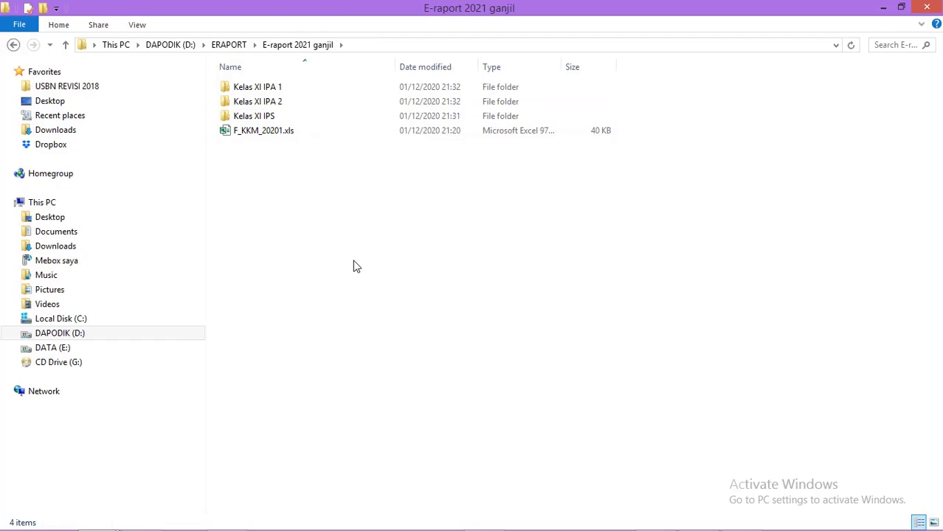
Step: Move the Matematika (Umum) skills workbook into Kelas XI IPS with TeraCopy and open it
{"action": "double_click", "coordinate": [255, 118]}
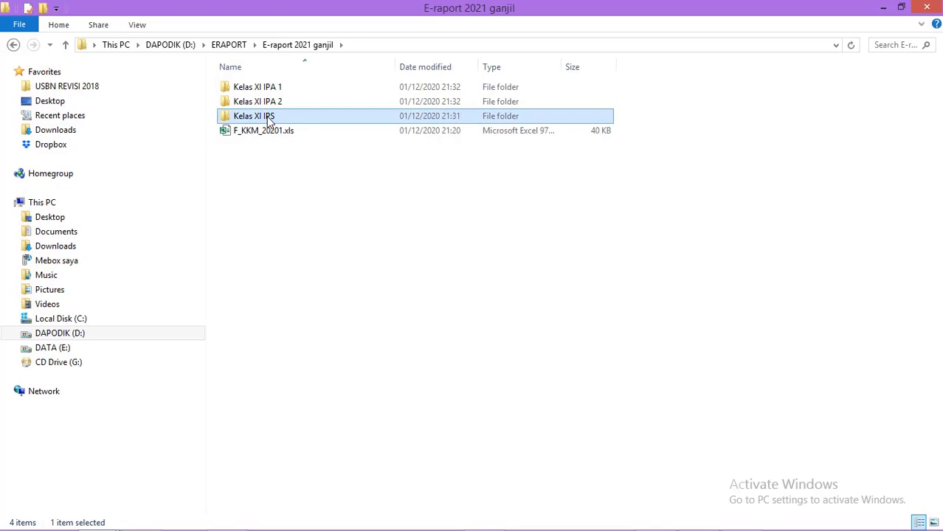
{"action": "key", "text": "ctrl+v"}
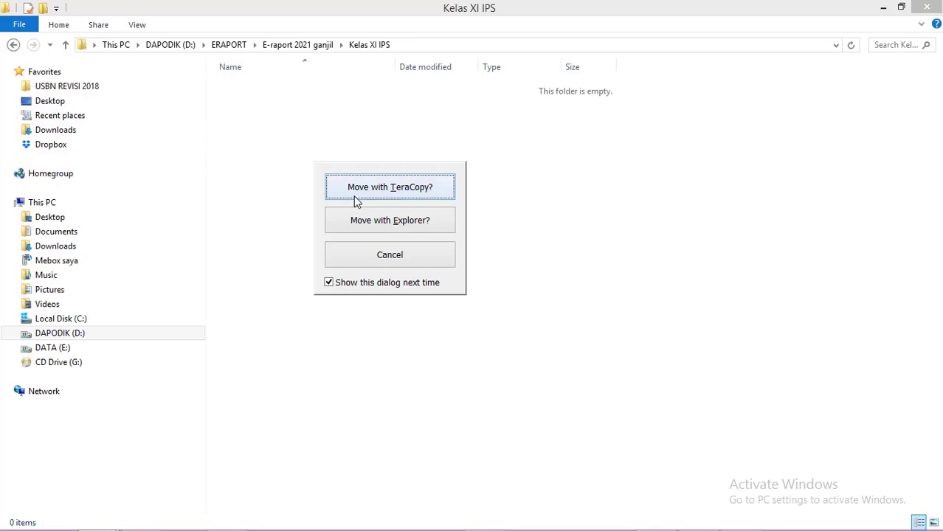
{"action": "left_click", "coordinate": [372, 194]}
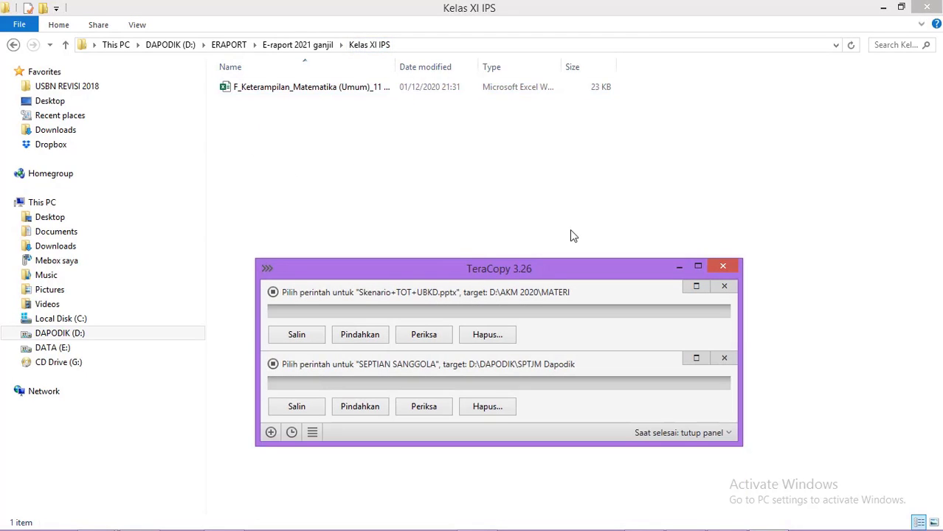
{"action": "left_click", "coordinate": [723, 269]}
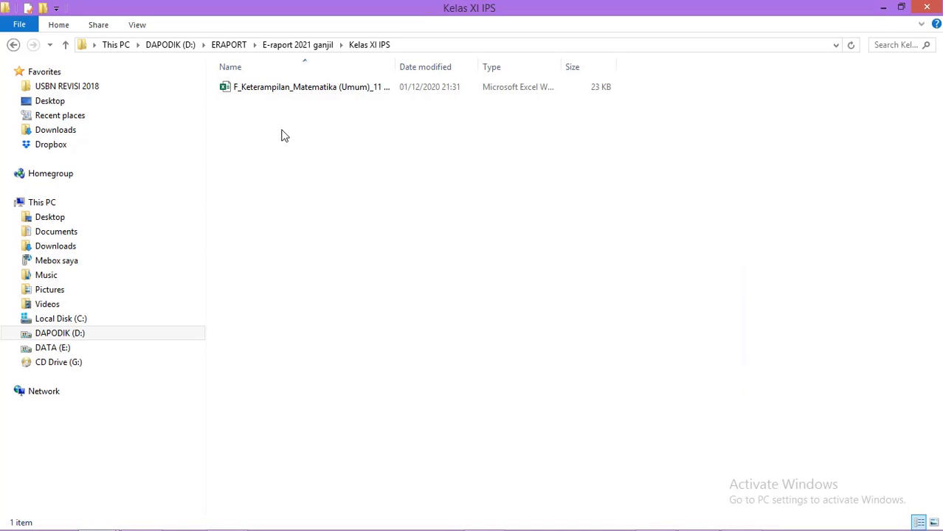
{"action": "left_click", "coordinate": [293, 89]}
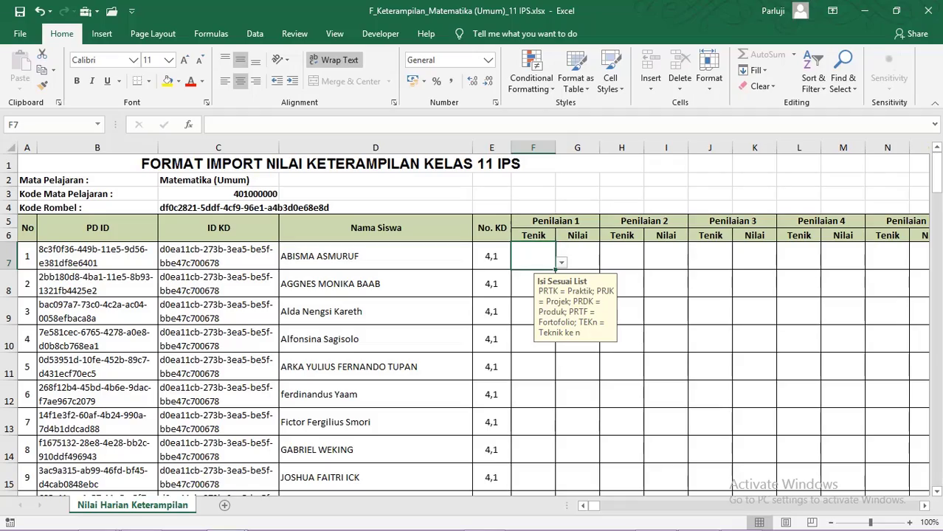
Step: Review the 11 IPS skills sheet, checking the F7 technique-code list and G7 score entry rule
{"action": "scroll", "coordinate": [939, 194], "scroll_direction": "down", "scroll_amount": 1}
{"action": "scroll", "coordinate": [940, 193], "scroll_direction": "down", "scroll_amount": 15}
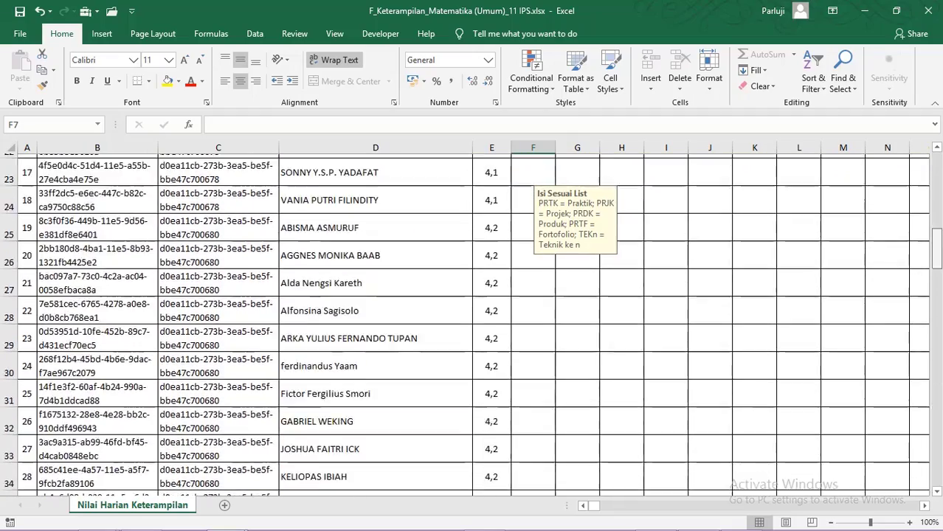
{"action": "scroll", "coordinate": [473, 324], "scroll_direction": "down", "scroll_amount": 13}
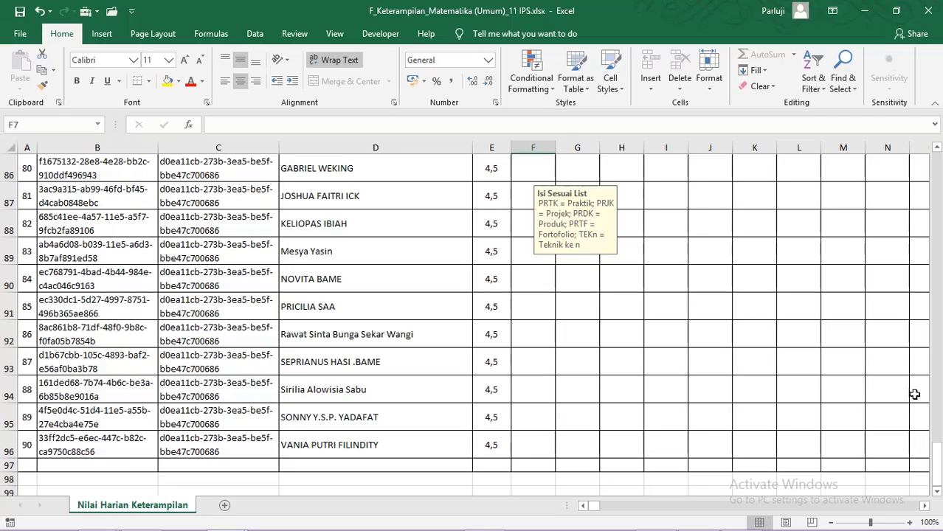
{"action": "left_click_drag", "start_coordinate": [937, 457], "coordinate": [927, 175]}
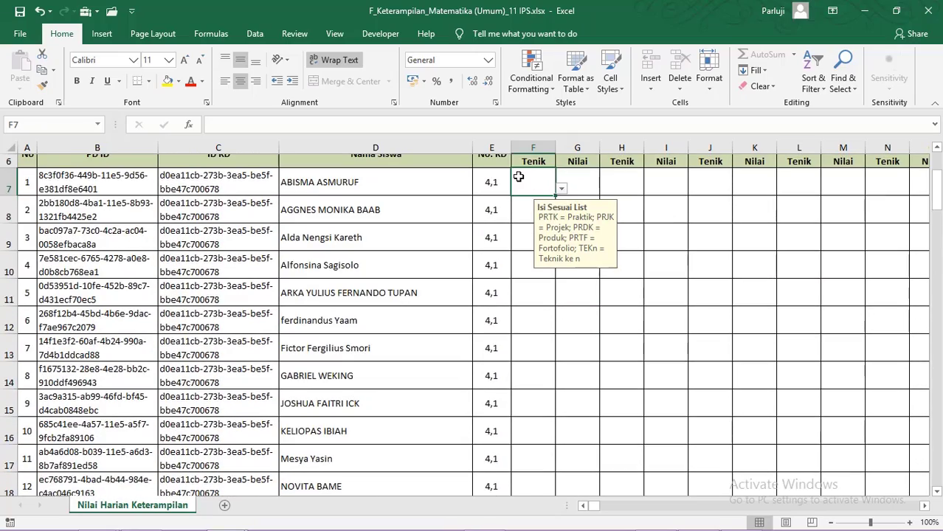
{"action": "left_click", "coordinate": [561, 190]}
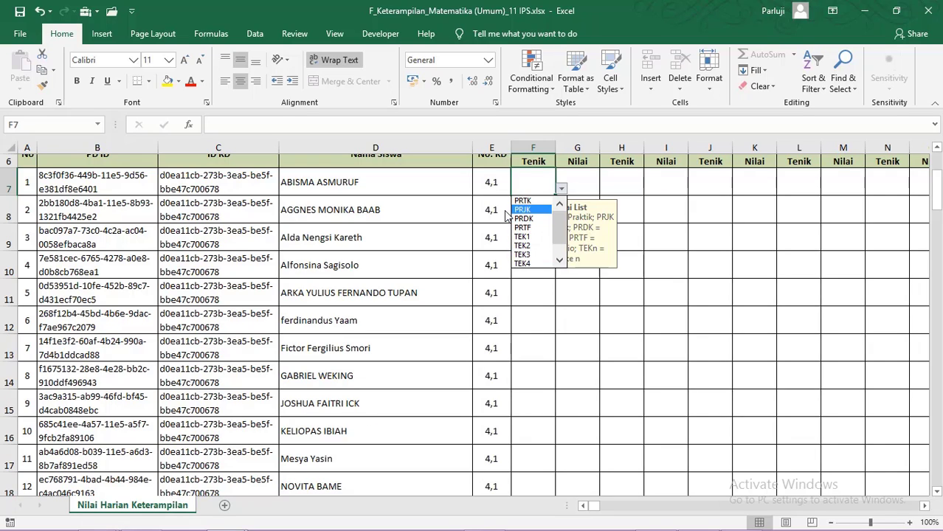
{"action": "left_click", "coordinate": [584, 186]}
{"action": "left_click", "coordinate": [583, 183]}
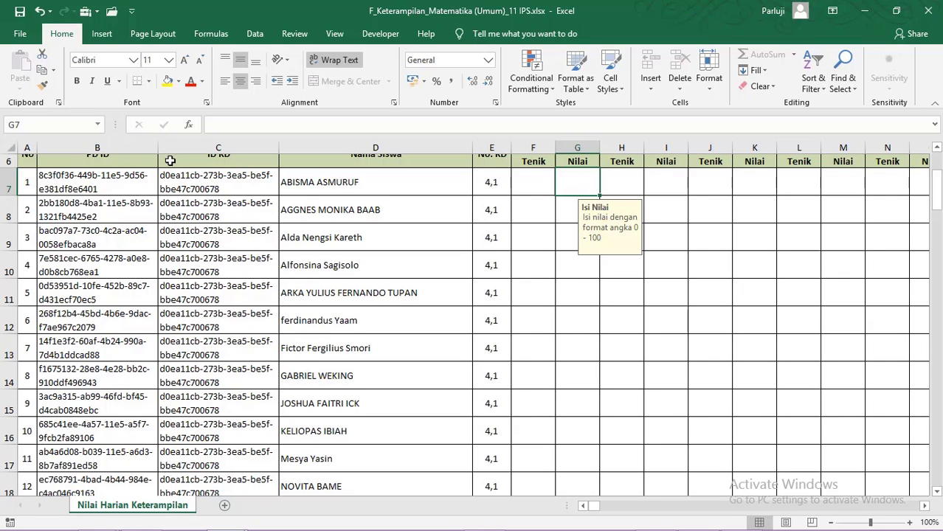
{"action": "left_click", "coordinate": [20, 35]}
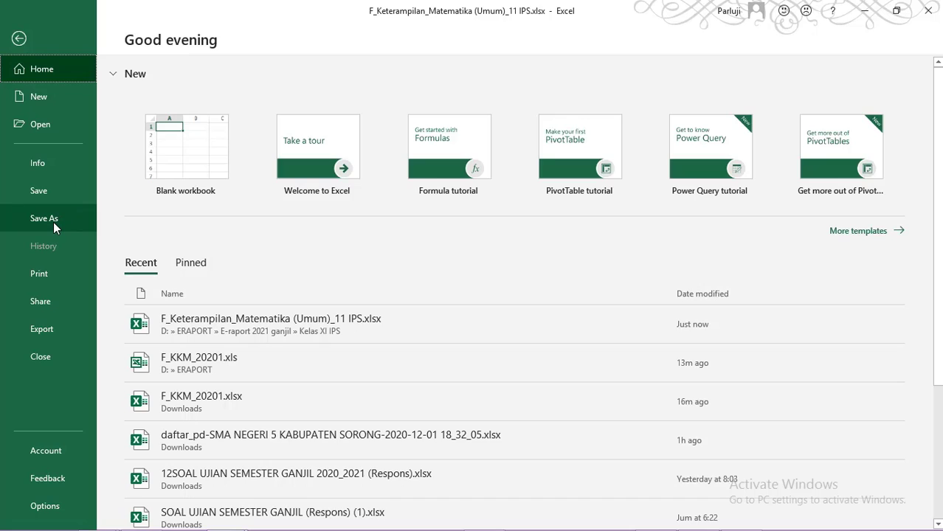
Step: Save the skills workbook as Excel 97-2003 .xls in E-raport 2021 ganjil\Kelas XI IPS, then close it
{"action": "left_click", "coordinate": [53, 222]}
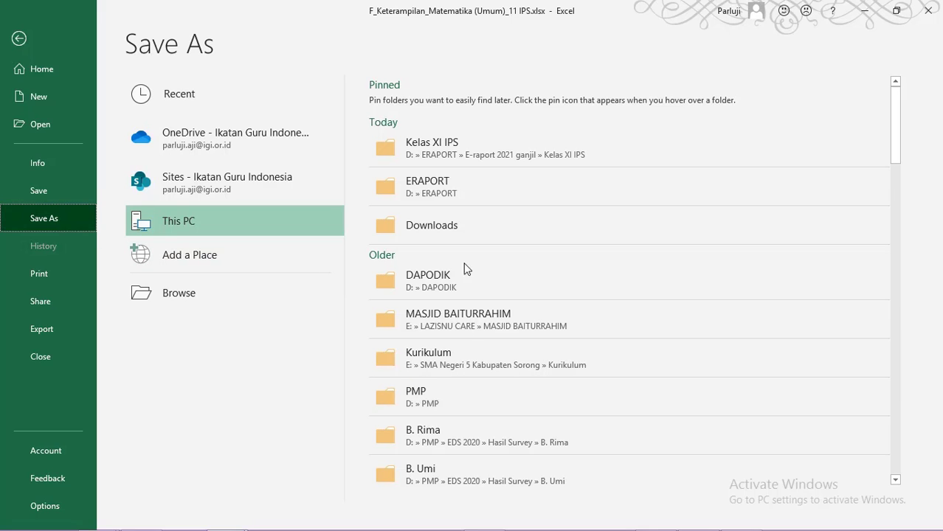
{"action": "left_click", "coordinate": [466, 194]}
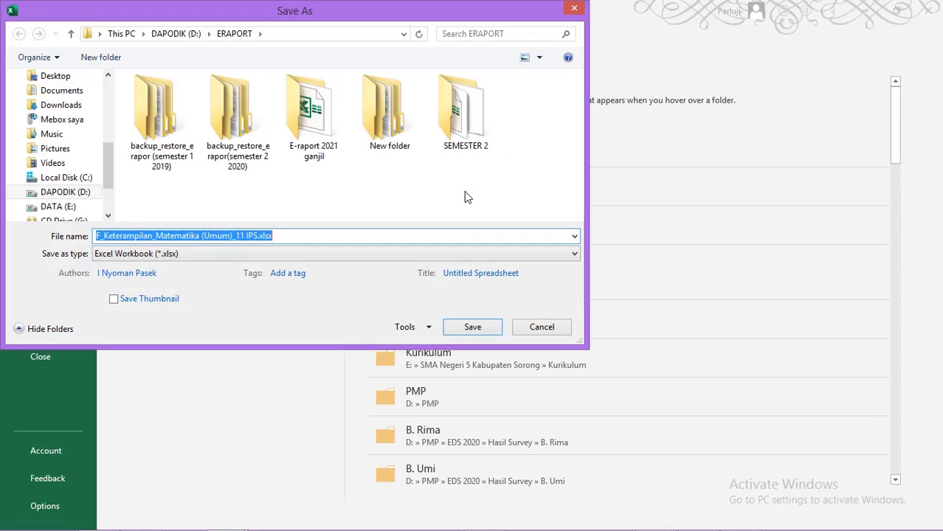
{"action": "double_click", "coordinate": [304, 144]}
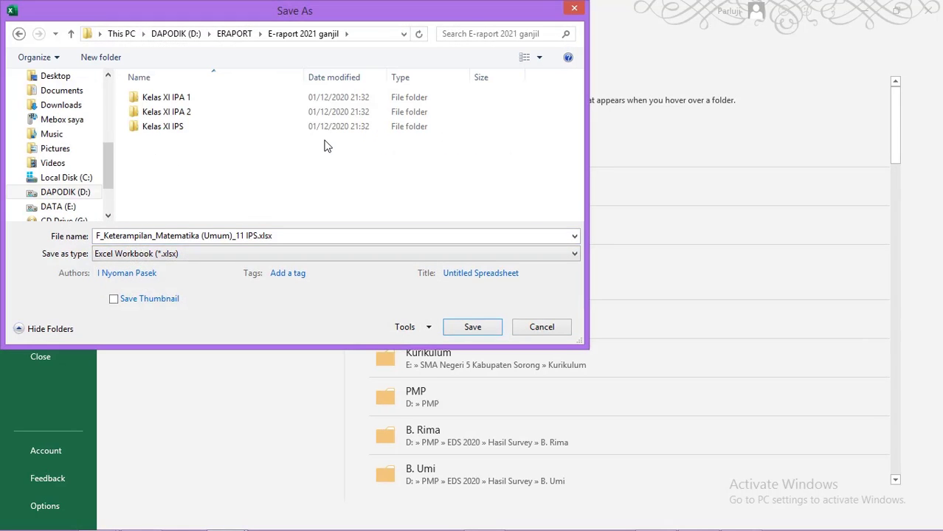
{"action": "double_click", "coordinate": [200, 131]}
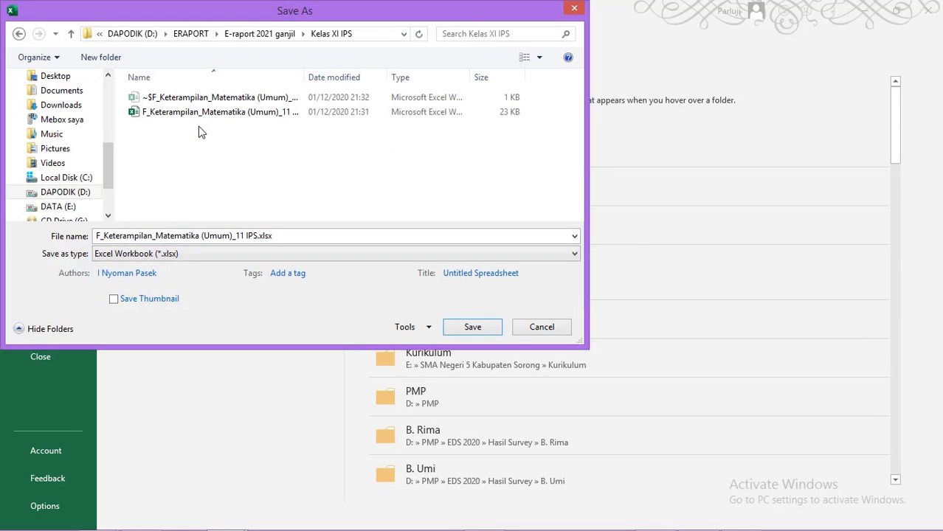
{"action": "left_click", "coordinate": [190, 254]}
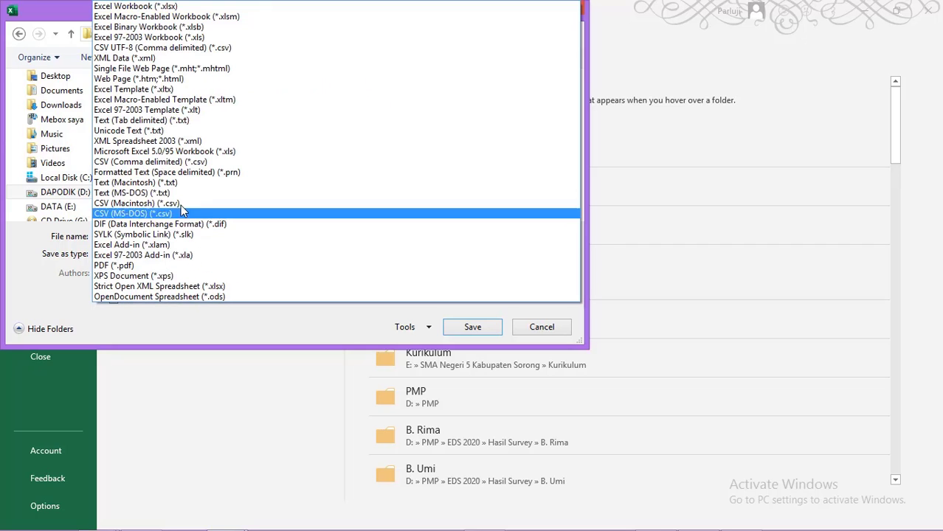
{"action": "left_click", "coordinate": [181, 39]}
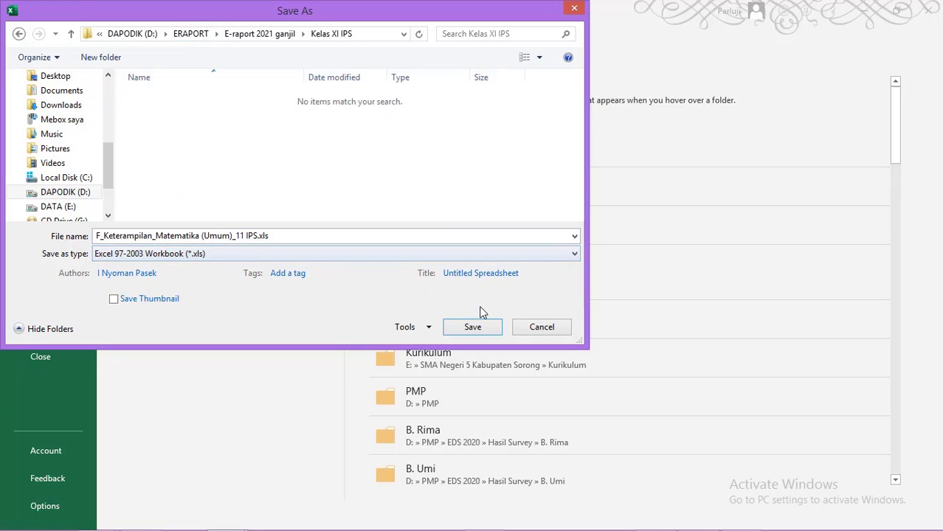
{"action": "left_click", "coordinate": [473, 328]}
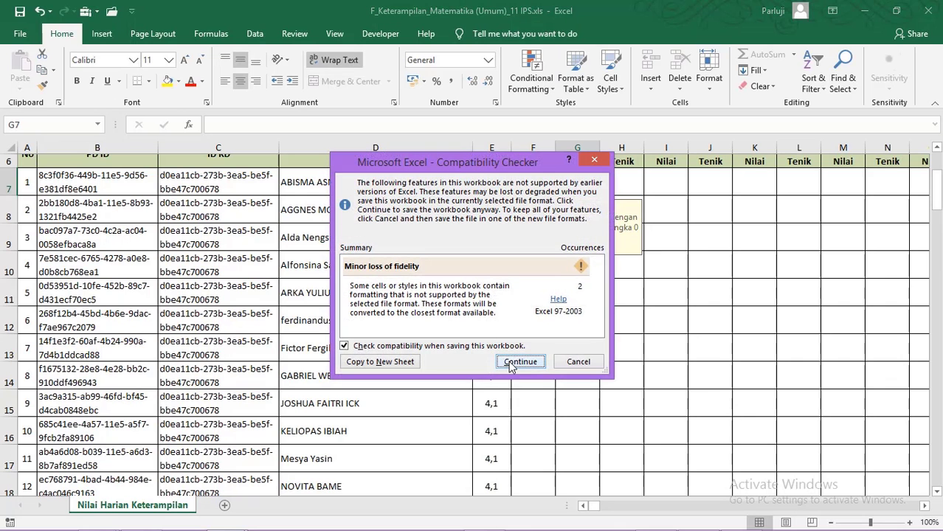
{"action": "left_click", "coordinate": [511, 363]}
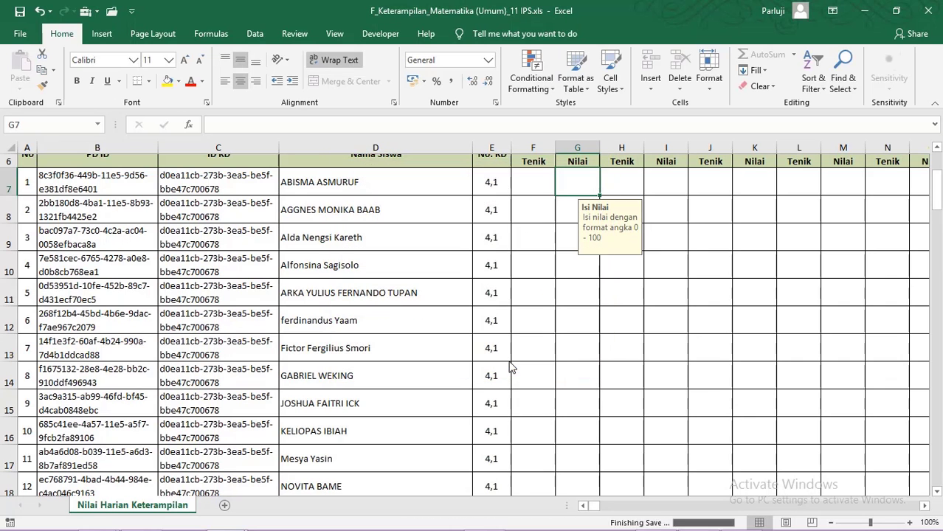
{"action": "left_click", "coordinate": [931, 9]}
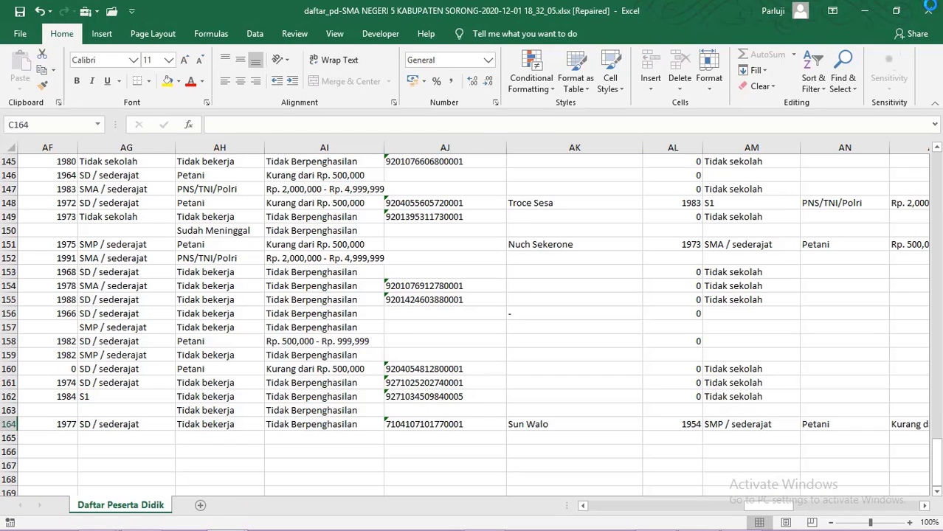
Step: Widen the Name and Type columns in Kelas XI IPS to read full file names and types
{"action": "left_click", "coordinate": [864, 11]}
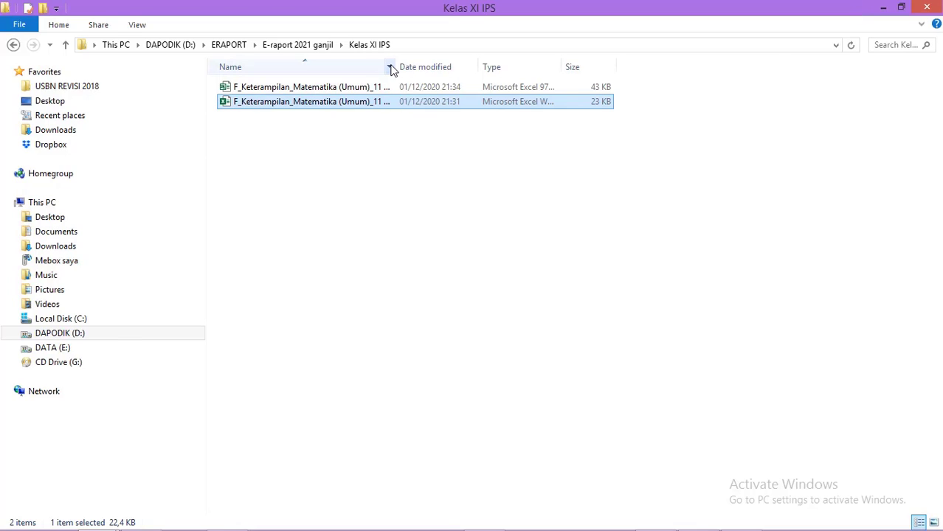
{"action": "left_click_drag", "start_coordinate": [396, 63], "coordinate": [464, 63]}
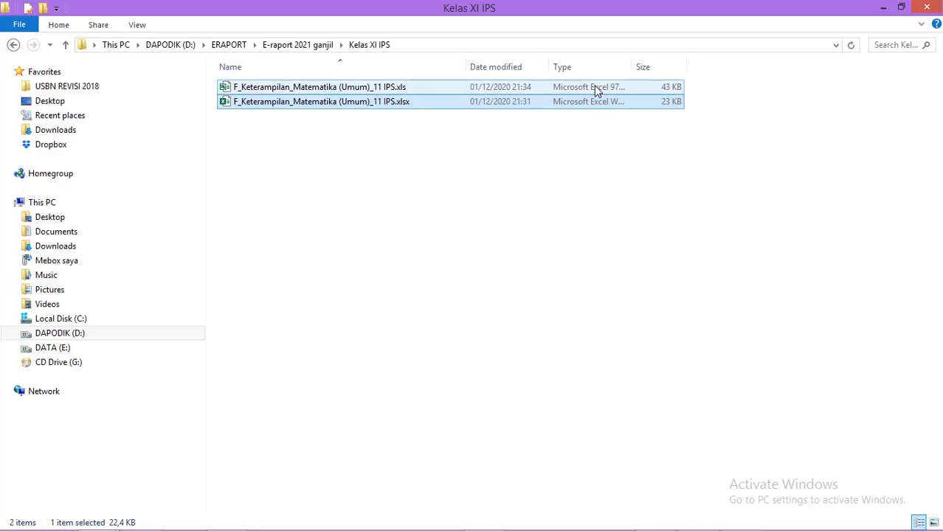
{"action": "left_click_drag", "start_coordinate": [639, 65], "coordinate": [707, 65]}
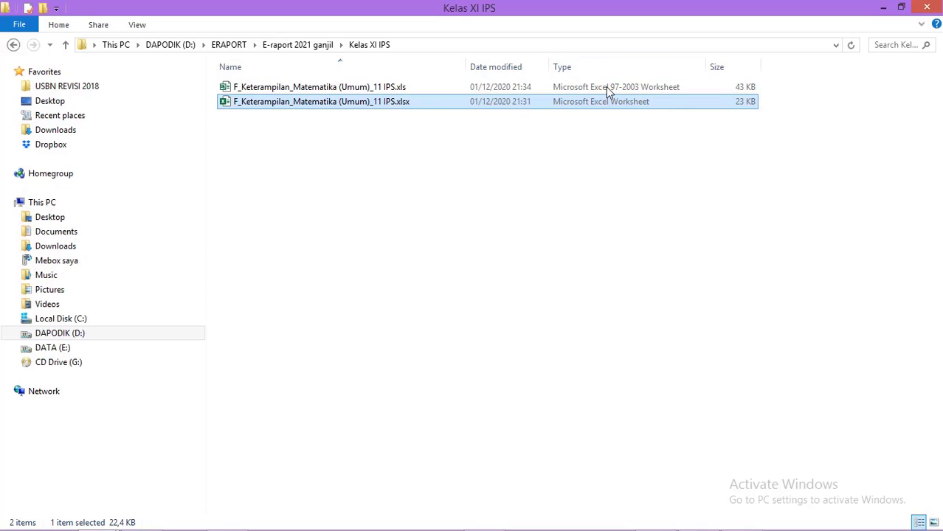
Step: Select the .xlsx skills grade file, then minimize the folder to return to e-Rapor
{"action": "left_click", "coordinate": [826, 160]}
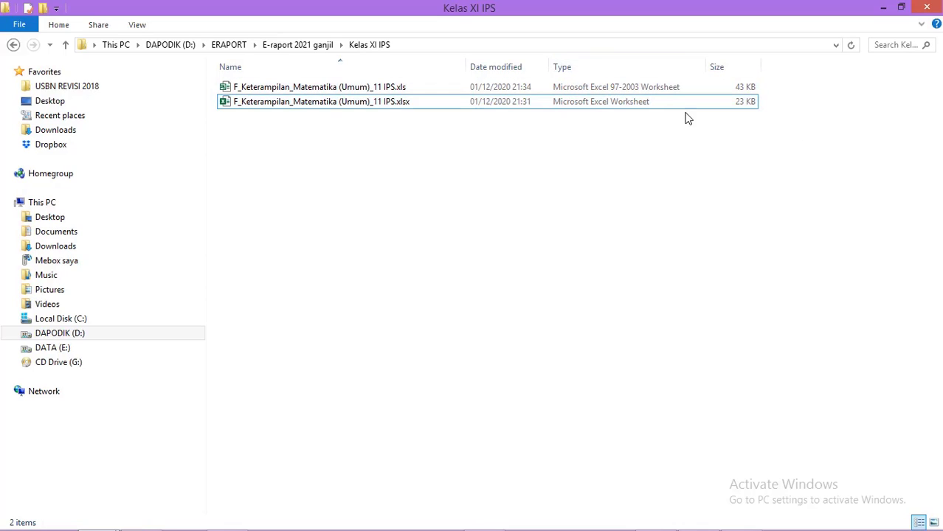
{"action": "left_click", "coordinate": [657, 105]}
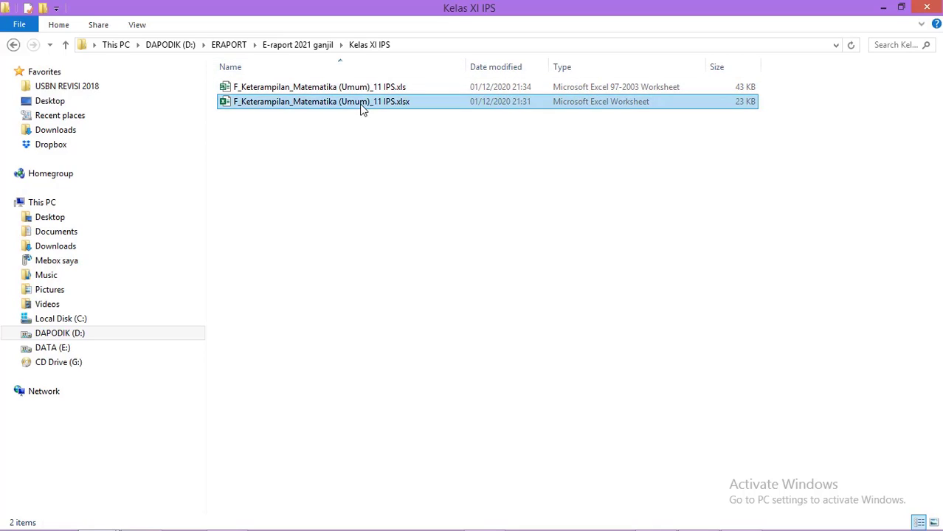
{"action": "left_click", "coordinate": [404, 108]}
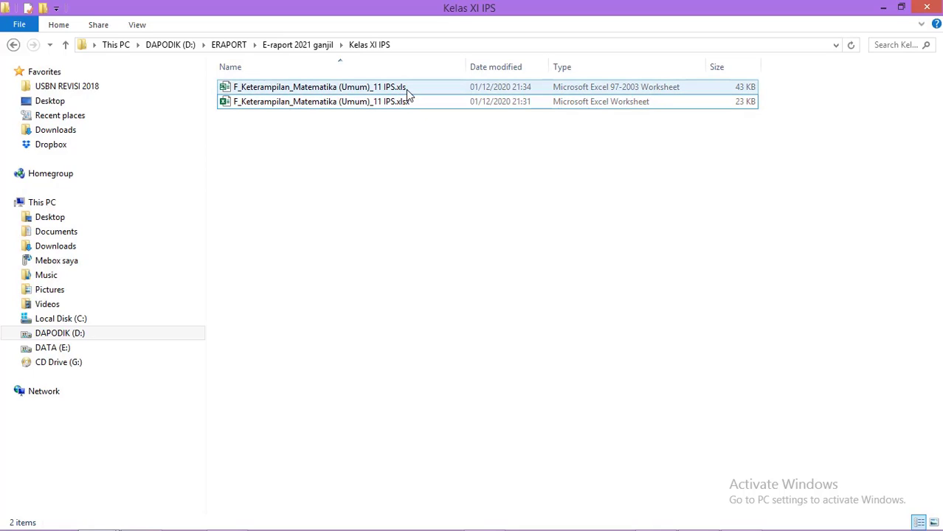
{"action": "left_click", "coordinate": [396, 129]}
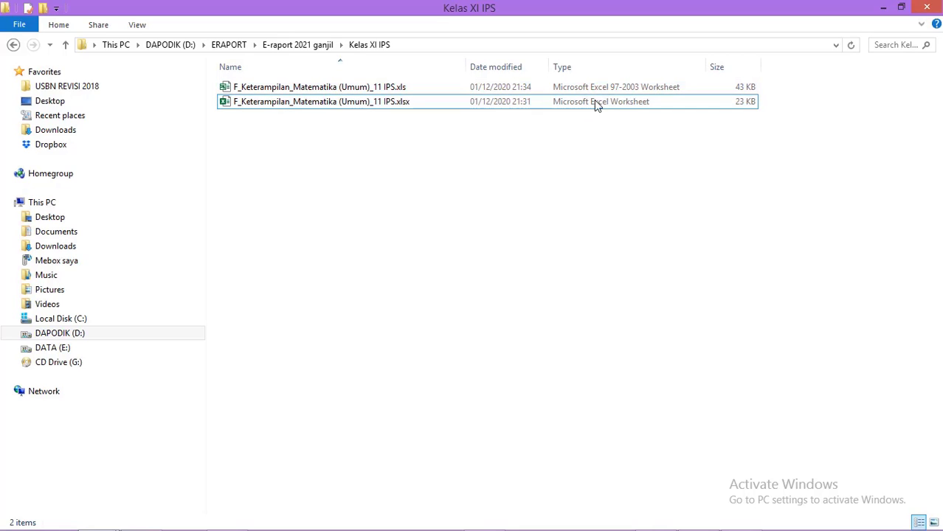
{"action": "left_click", "coordinate": [559, 102]}
{"action": "left_click", "coordinate": [883, 7]}
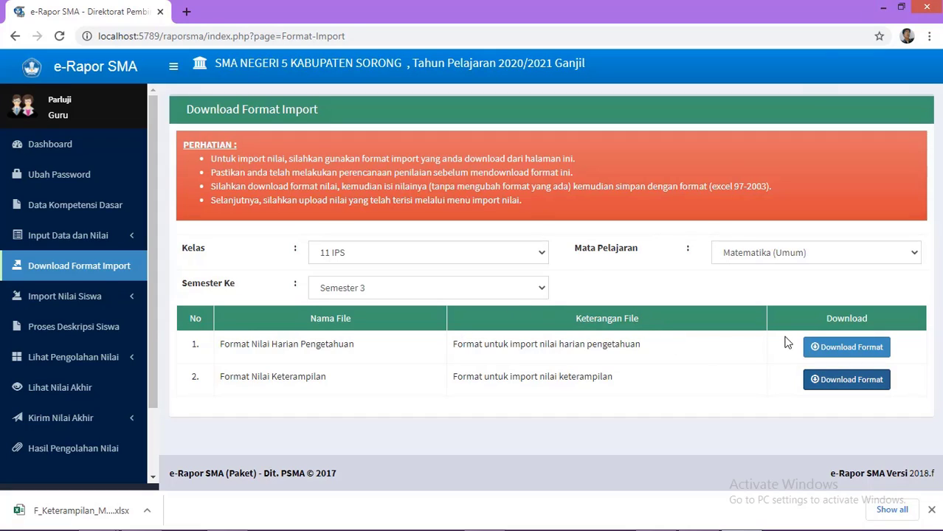
Step: Keep class 11 IPS and go to Import Nilai Siswa > Import Nilai Pengetahuan
{"action": "left_click", "coordinate": [538, 254]}
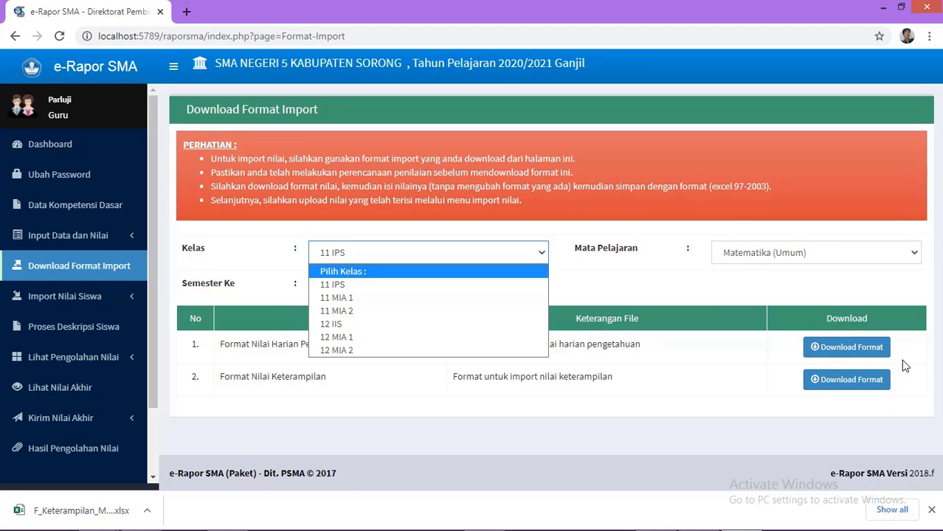
{"action": "left_click", "coordinate": [702, 398]}
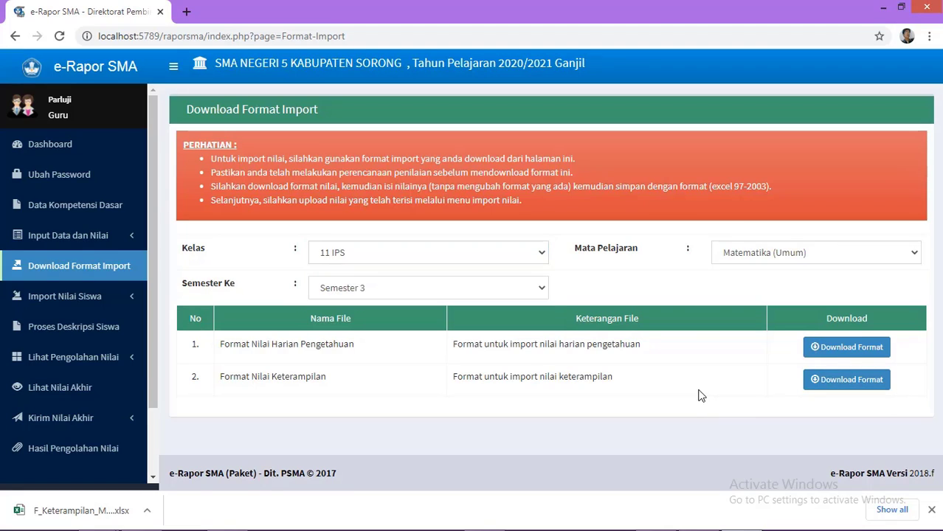
{"action": "left_click", "coordinate": [52, 304]}
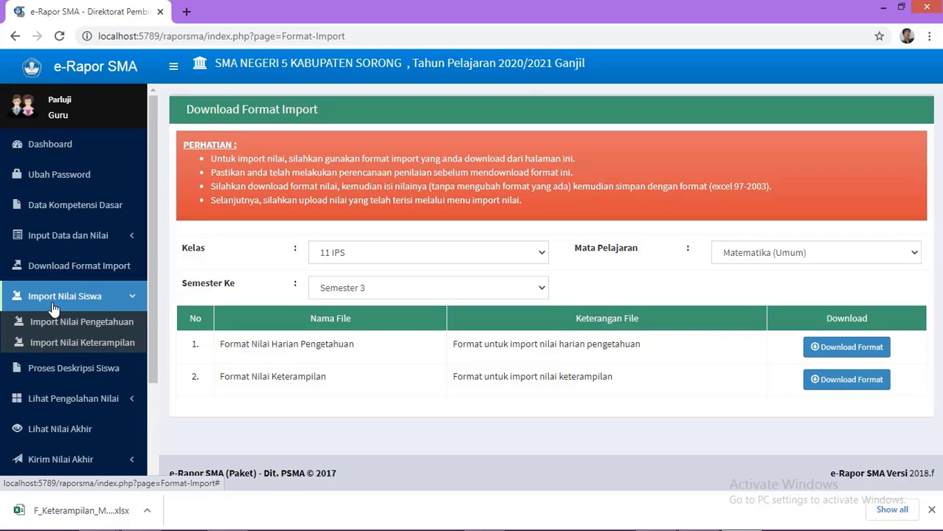
{"action": "left_click", "coordinate": [103, 322]}
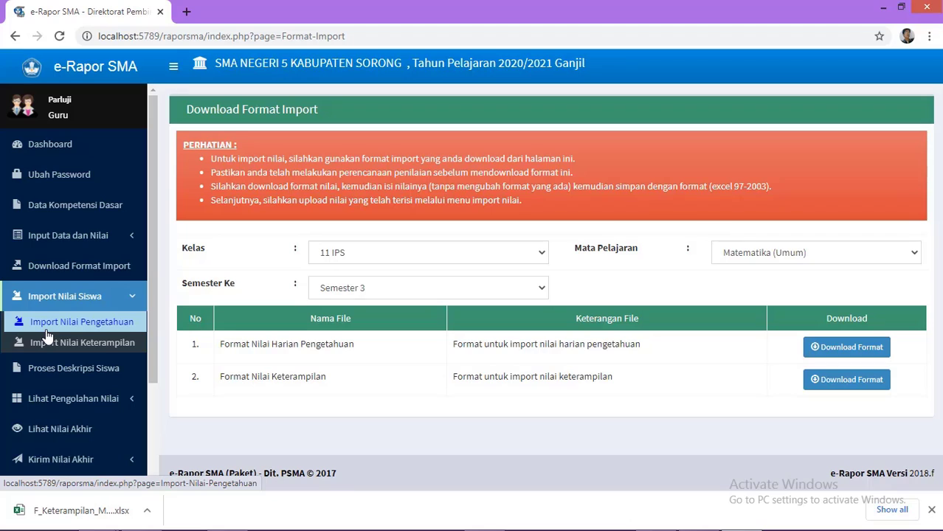
{"action": "left_click", "coordinate": [129, 324]}
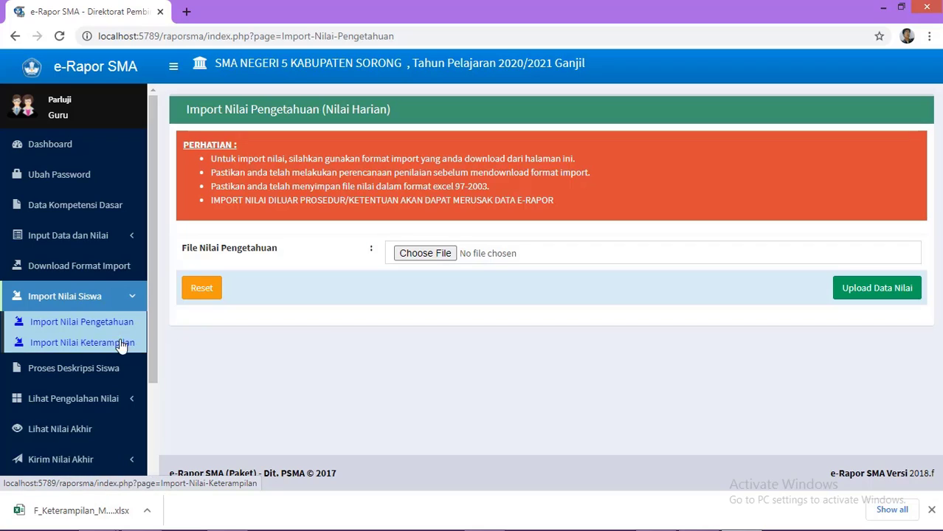
Step: Restore Explorer and browse ERAPORT's Kelas XI IPS, semester 2 2020 backup and New folder
{"action": "mouse_move", "coordinate": [436, 529]}
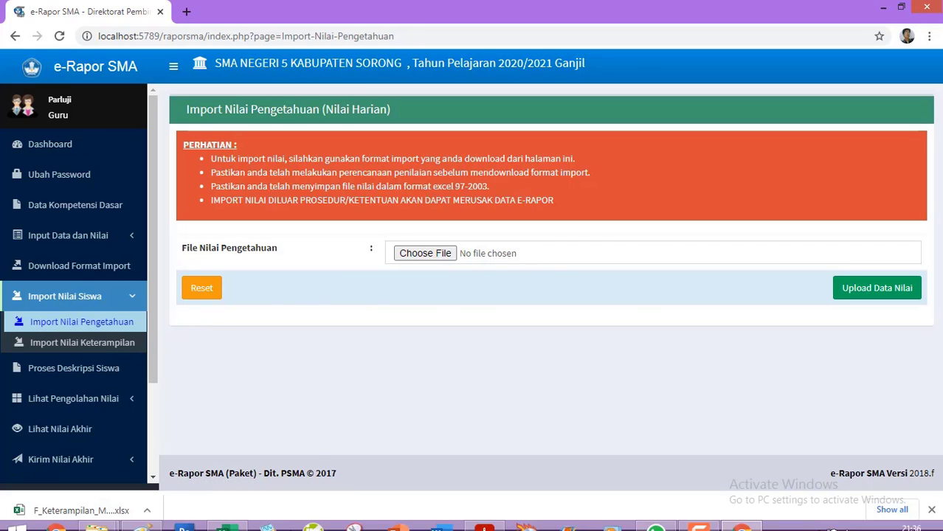
{"action": "mouse_move", "coordinate": [107, 523]}
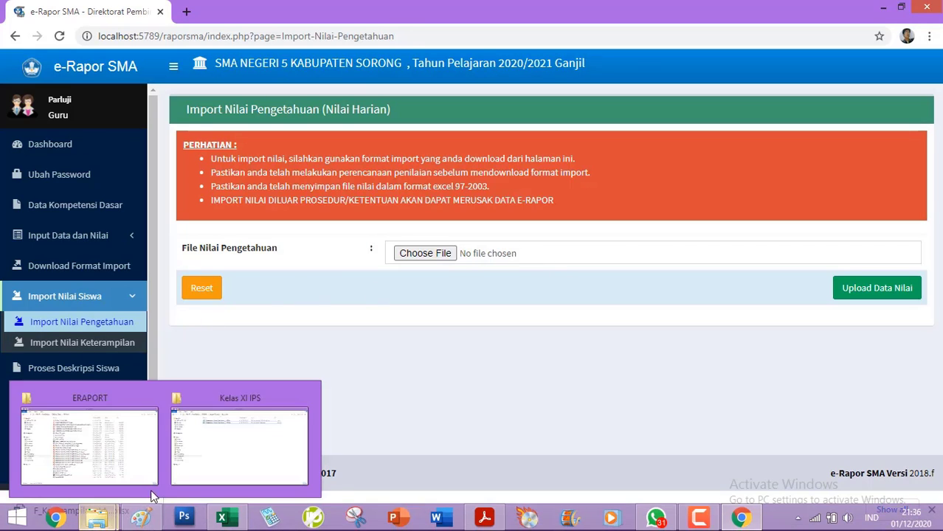
{"action": "left_click", "coordinate": [232, 467]}
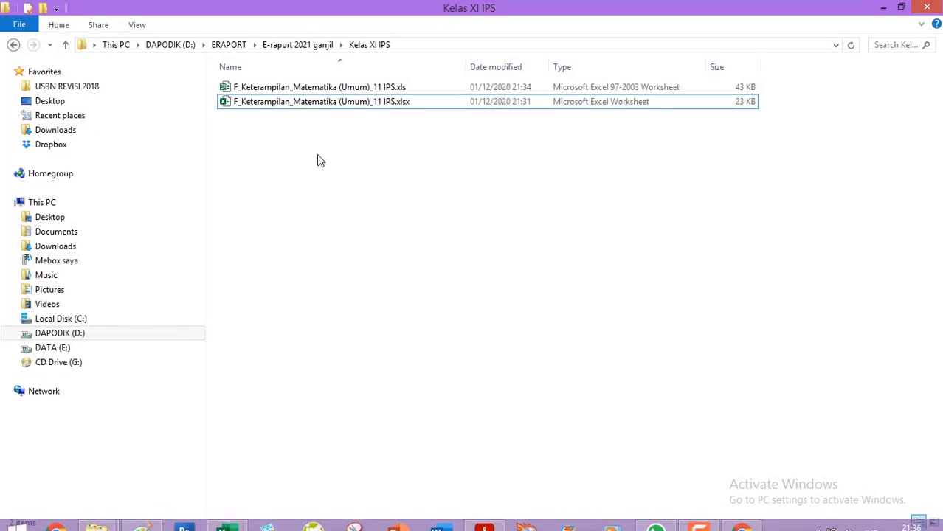
{"action": "left_click", "coordinate": [305, 46]}
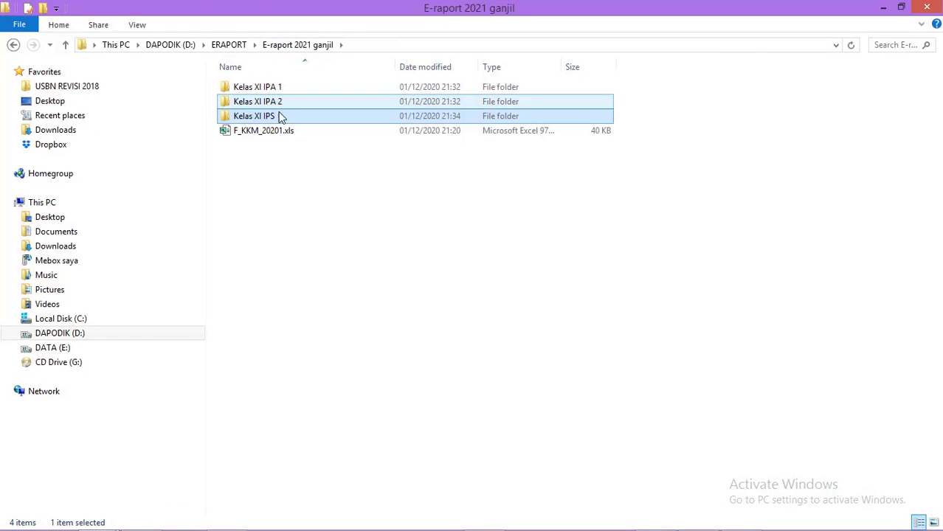
{"action": "double_click", "coordinate": [281, 117]}
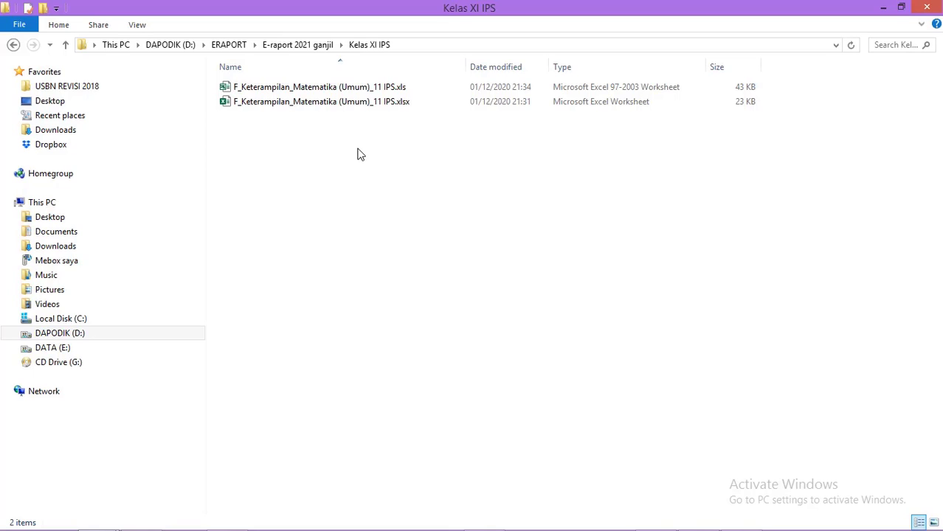
{"action": "left_click", "coordinate": [238, 45]}
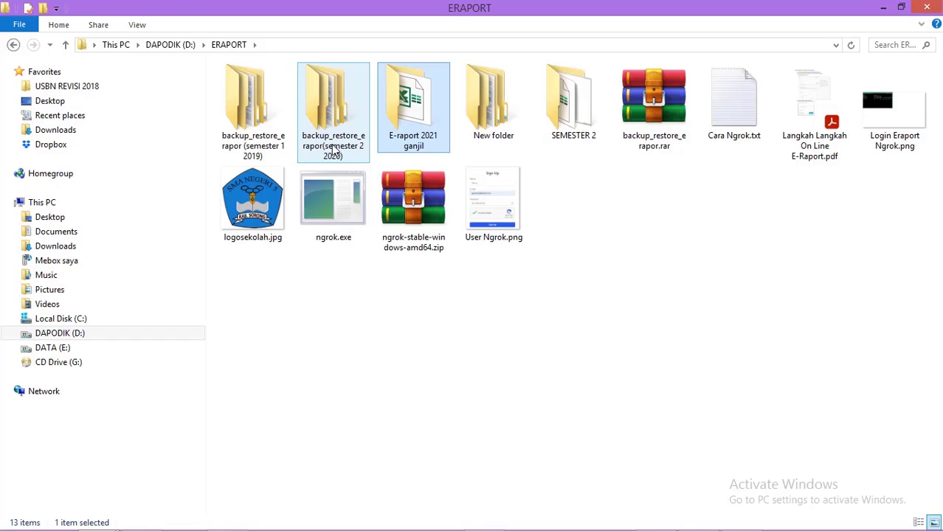
{"action": "double_click", "coordinate": [347, 149]}
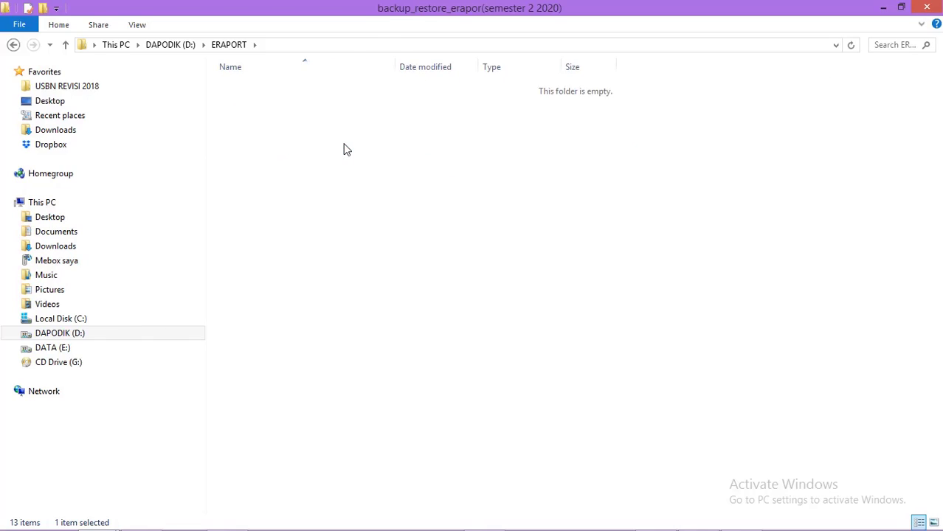
{"action": "left_click", "coordinate": [251, 109]}
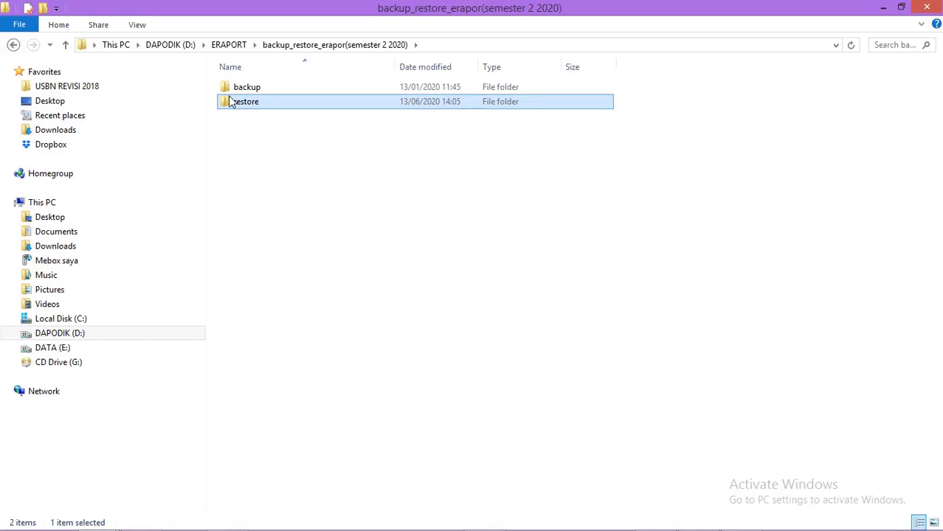
{"action": "left_click", "coordinate": [14, 45]}
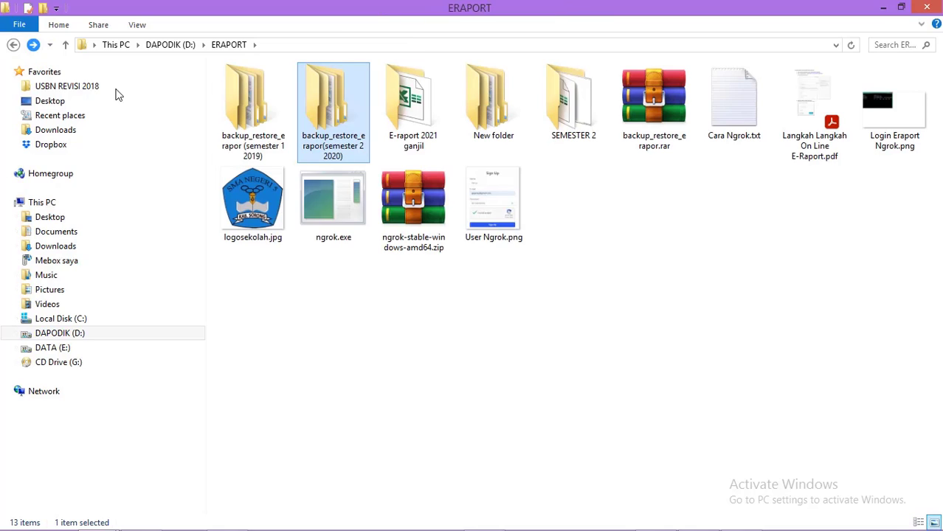
{"action": "left_click", "coordinate": [479, 120]}
{"action": "double_click", "coordinate": [479, 120]}
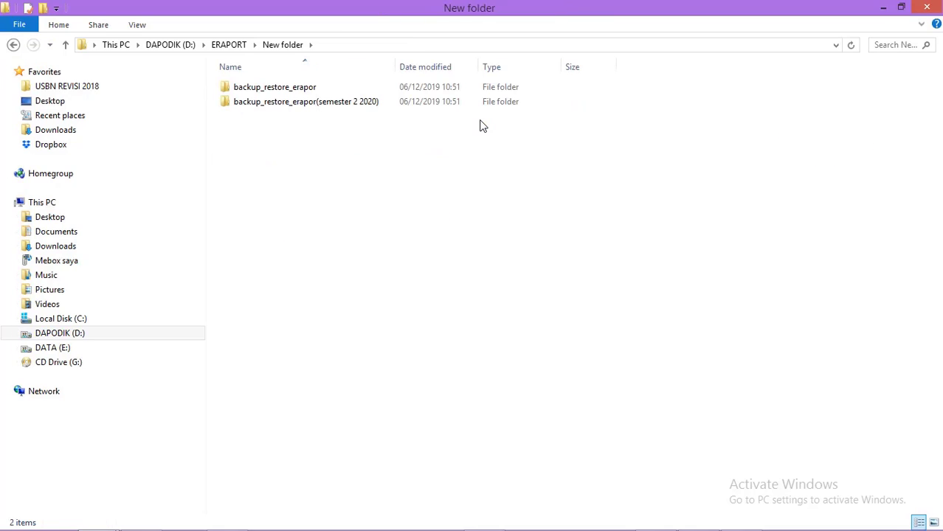
{"action": "left_click", "coordinate": [13, 46]}
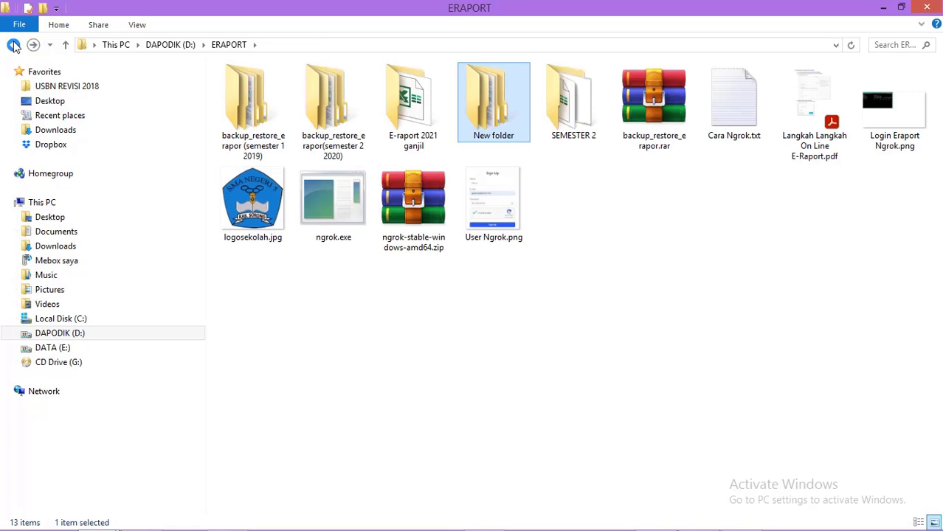
Step: Browse SEMESTER 2, its Raport Semester Genap 2020 folder, and Matematika Peminatan
{"action": "left_click", "coordinate": [593, 137]}
{"action": "double_click", "coordinate": [592, 135]}
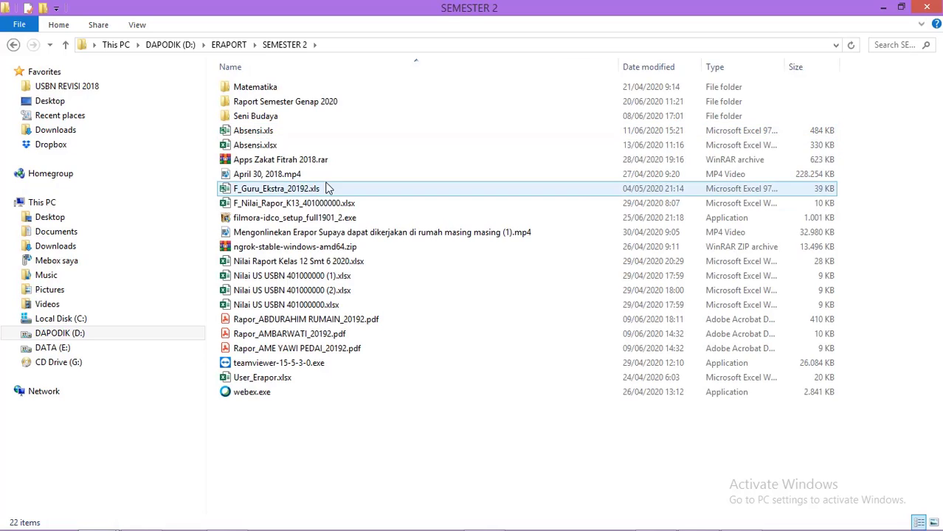
{"action": "double_click", "coordinate": [300, 101]}
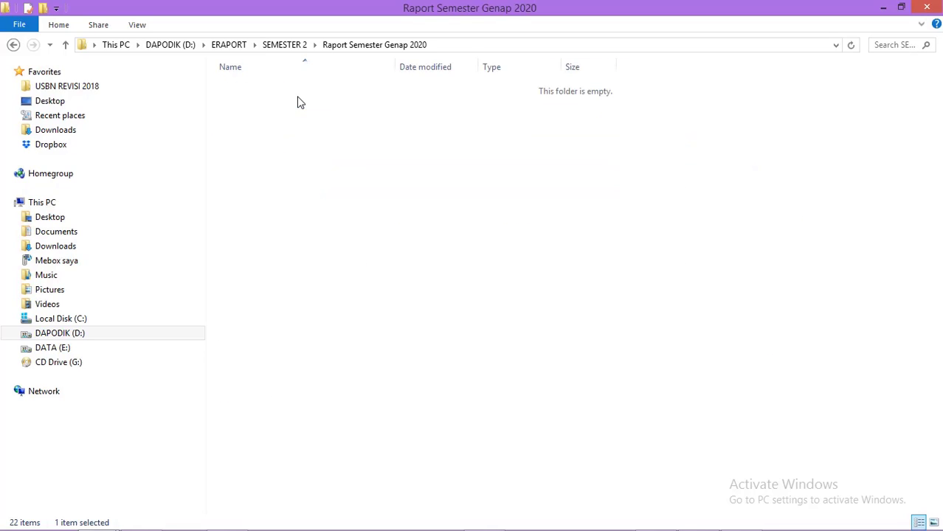
{"action": "left_click", "coordinate": [14, 44]}
{"action": "left_click", "coordinate": [251, 90]}
{"action": "double_click", "coordinate": [251, 90]}
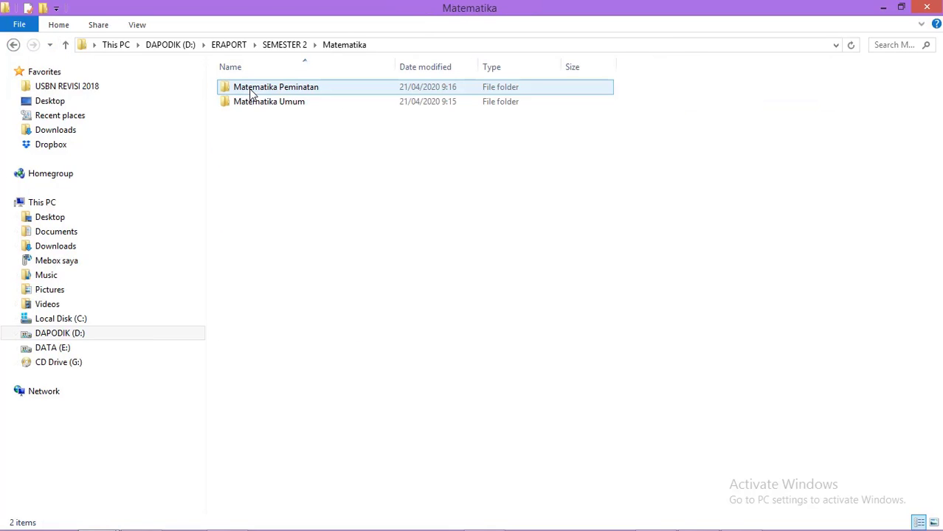
{"action": "double_click", "coordinate": [251, 90]}
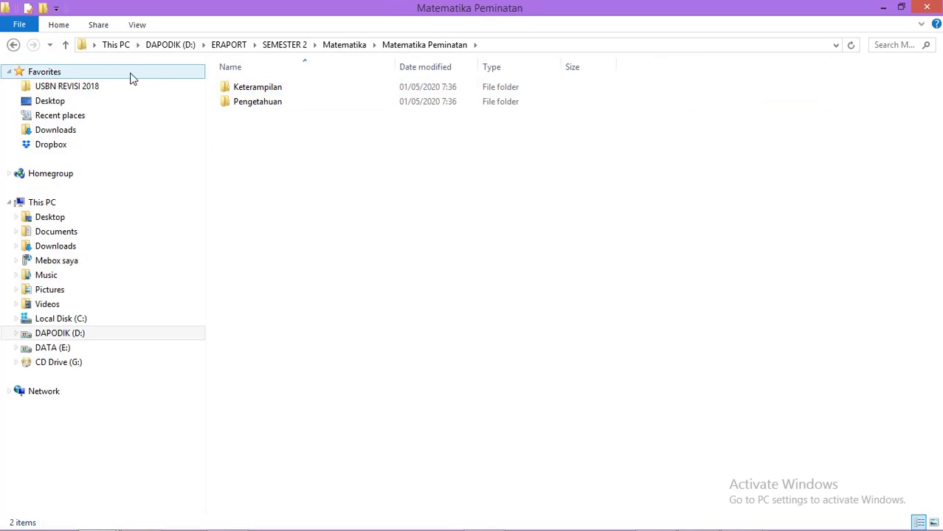
{"action": "left_click", "coordinate": [13, 45]}
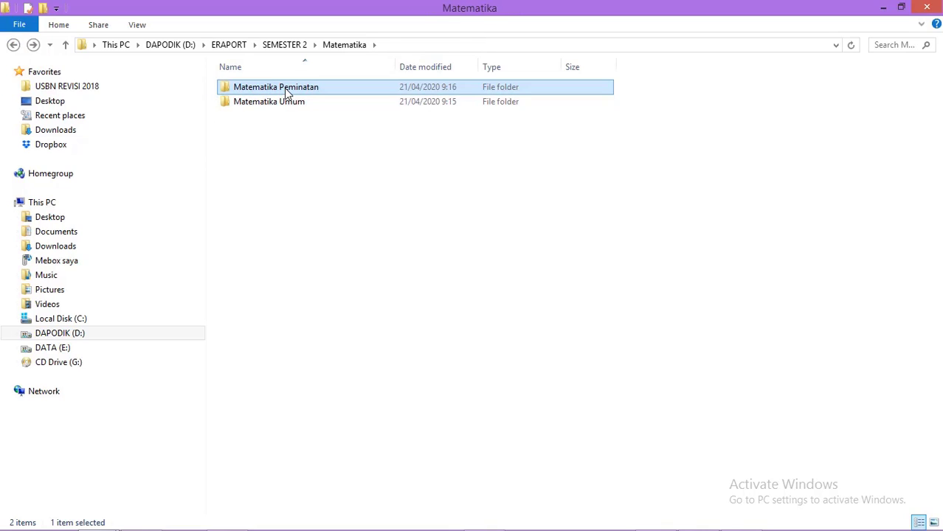
Step: Check Matematika Peminatan's Keterampilan folder, then open Matematika Umum and inspect Pengetahuan
{"action": "double_click", "coordinate": [286, 90]}
{"action": "double_click", "coordinate": [284, 88]}
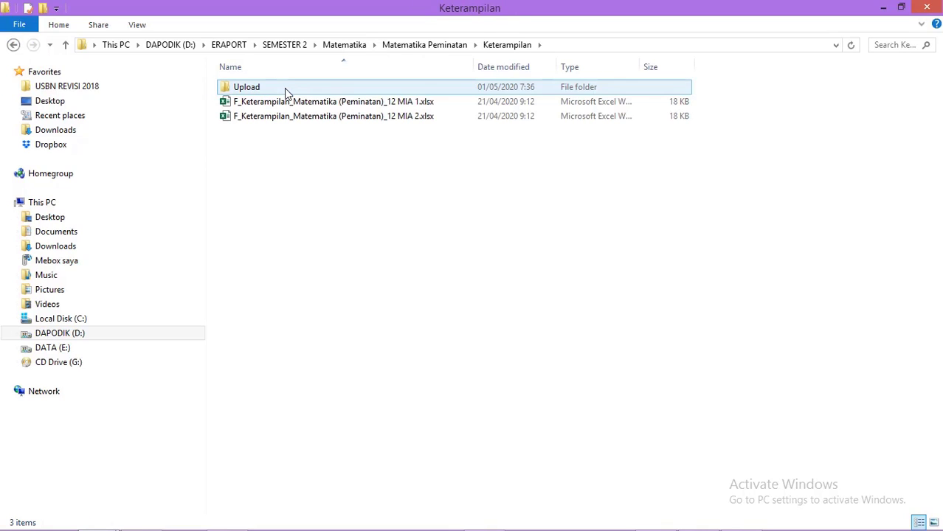
{"action": "left_click", "coordinate": [13, 45]}
{"action": "left_click", "coordinate": [13, 45]}
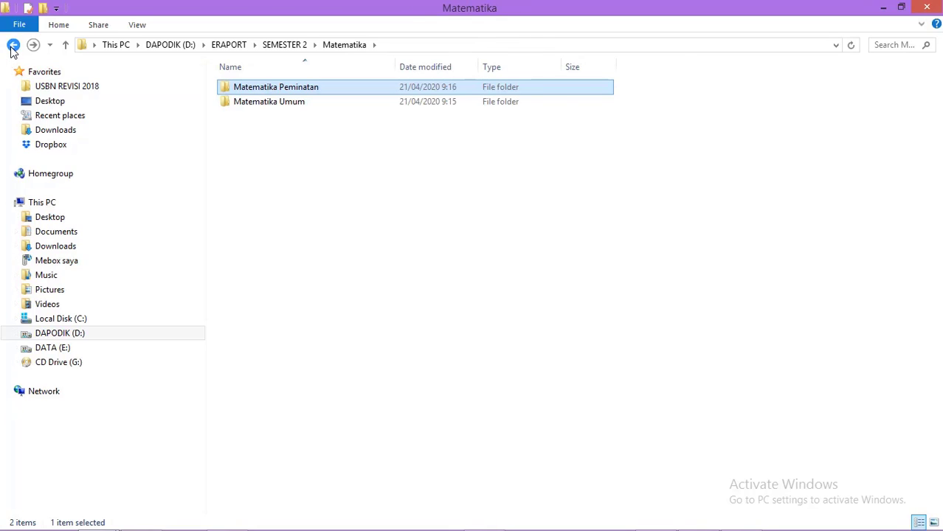
{"action": "double_click", "coordinate": [303, 101]}
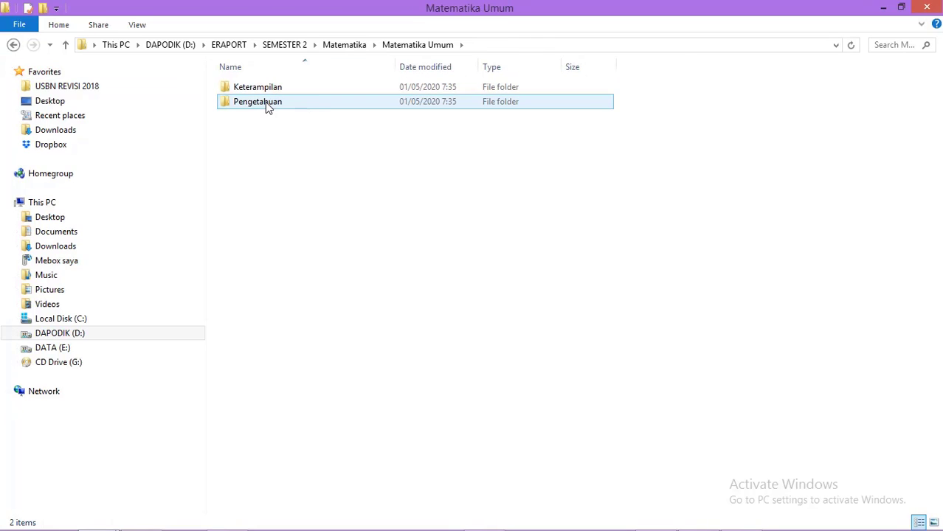
{"action": "left_click", "coordinate": [269, 89]}
{"action": "double_click", "coordinate": [269, 104]}
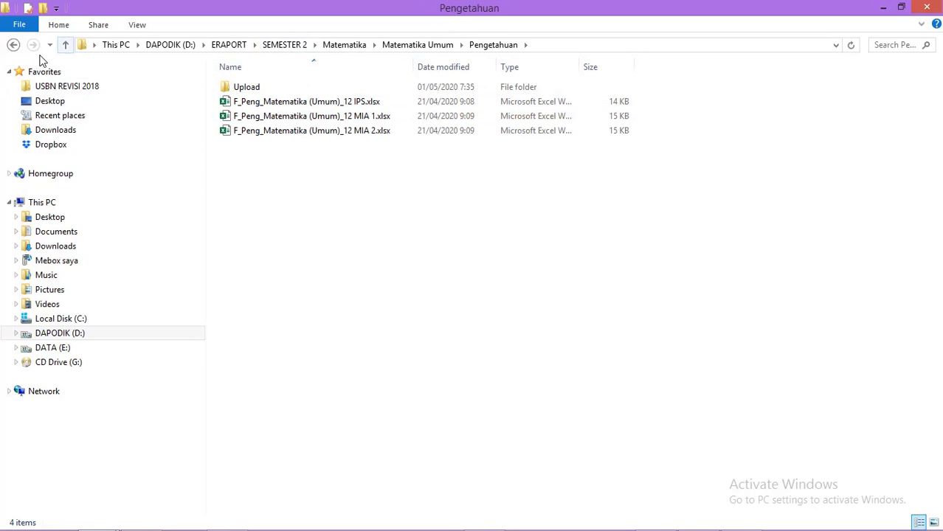
{"action": "left_click", "coordinate": [13, 45]}
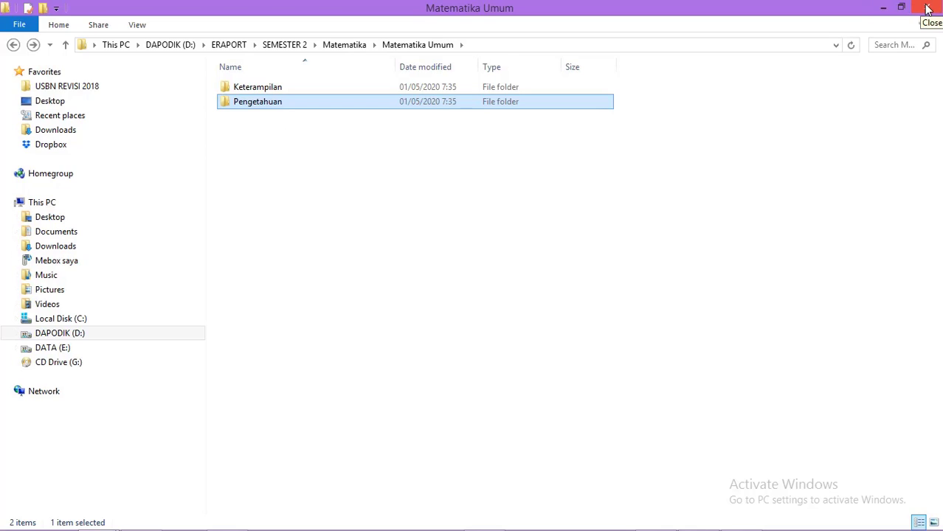
Step: Attach F_Keterampilan_Matematika (Umum)_11 IPS.xls from Kelas XI IPS to the import form
{"action": "left_click", "coordinate": [883, 7]}
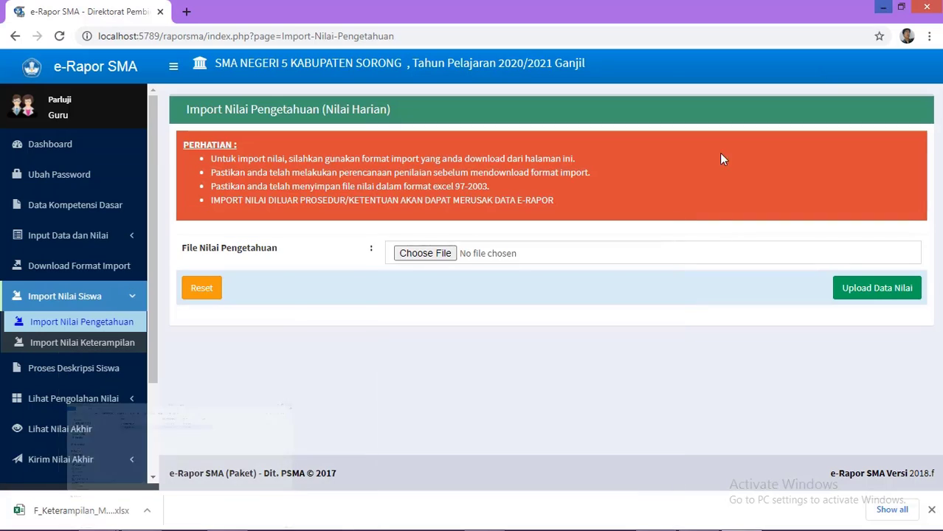
{"action": "left_click", "coordinate": [429, 253]}
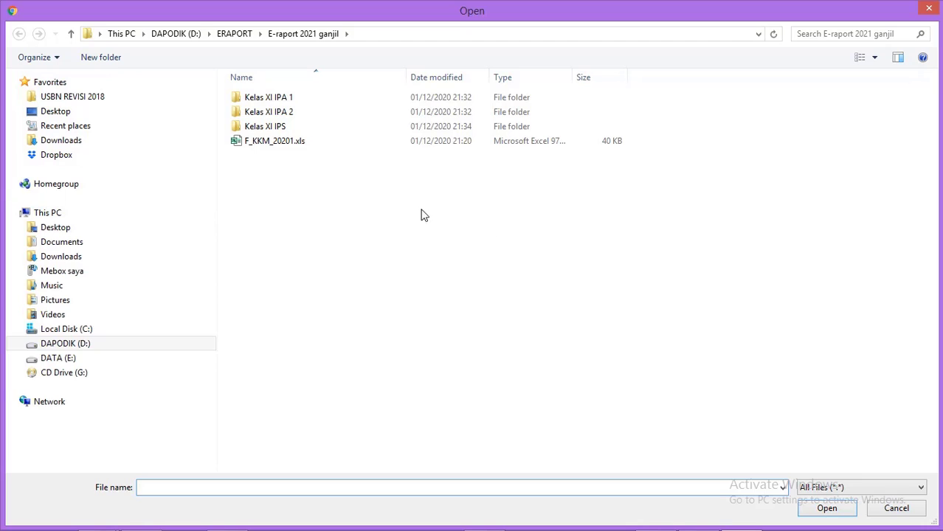
{"action": "double_click", "coordinate": [275, 127]}
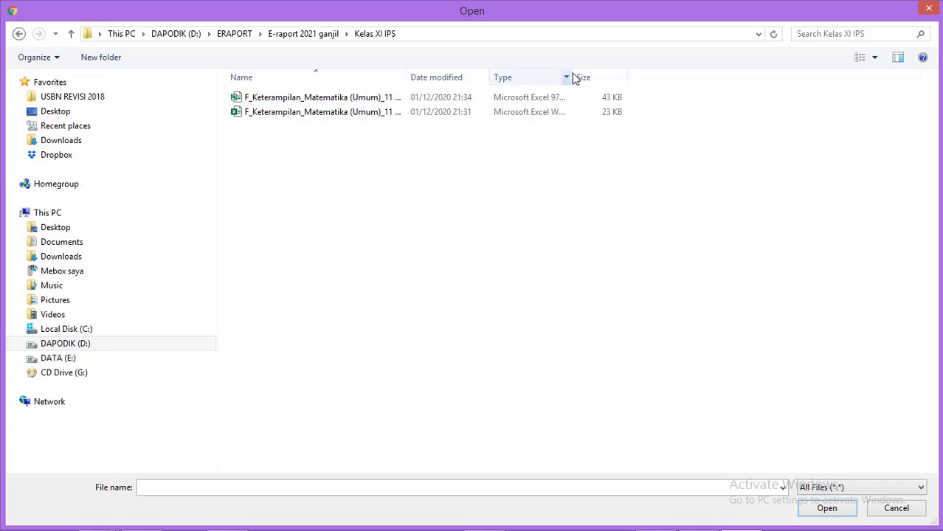
{"action": "left_click_drag", "start_coordinate": [572, 77], "coordinate": [640, 77]}
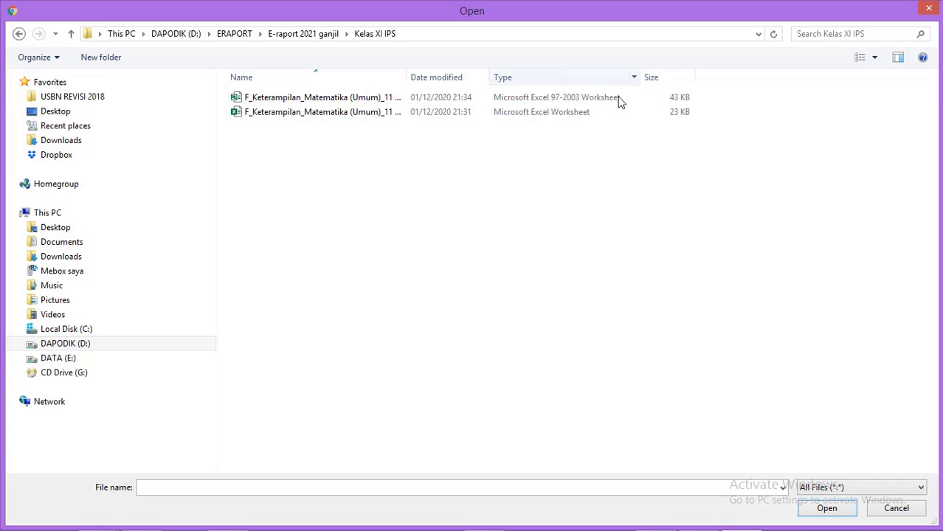
{"action": "left_click", "coordinate": [578, 100]}
{"action": "left_click", "coordinate": [828, 509]}
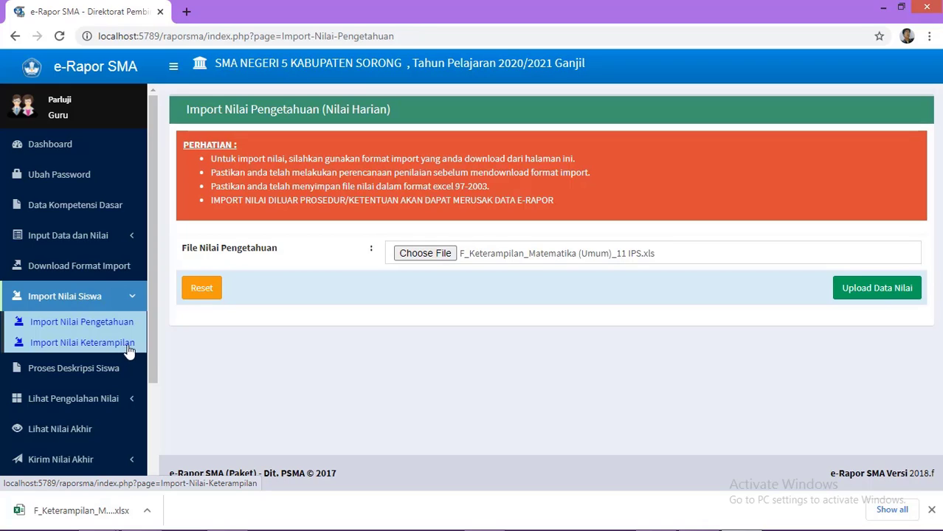
Step: Scroll down the sidebar and go to Proses Deskripsi Siswa
{"action": "scroll", "coordinate": [153, 384], "scroll_direction": "down", "scroll_amount": 1}
{"action": "scroll", "coordinate": [152, 404], "scroll_direction": "down", "scroll_amount": 1}
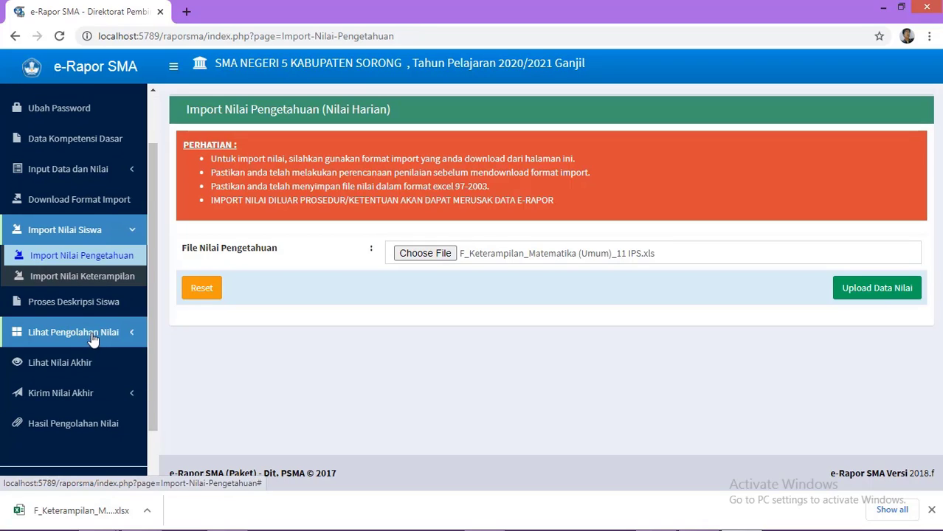
{"action": "left_click", "coordinate": [100, 308]}
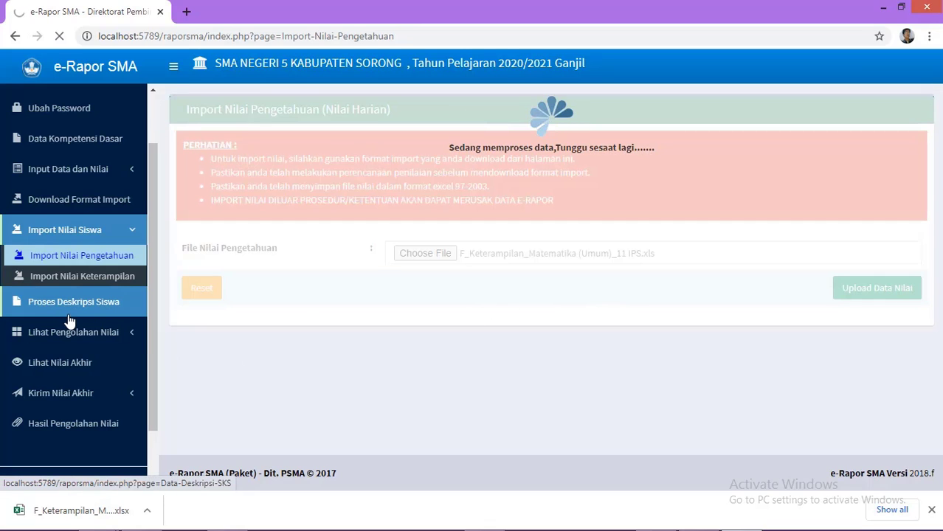
Step: Load descriptions for 11 IPS, Matematika (Umum), Umum/Tanpa Sub Bidang, Semester 3
{"action": "left_click", "coordinate": [110, 310]}
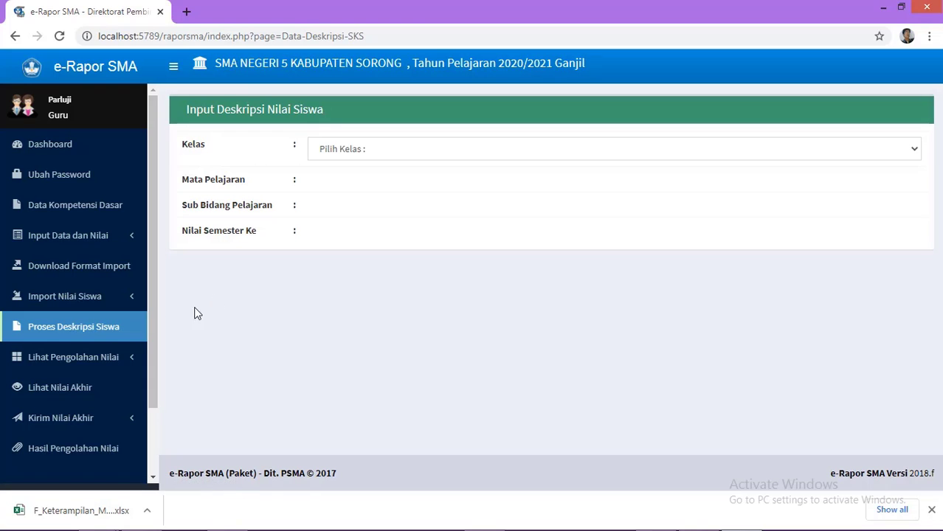
{"action": "left_click", "coordinate": [442, 156]}
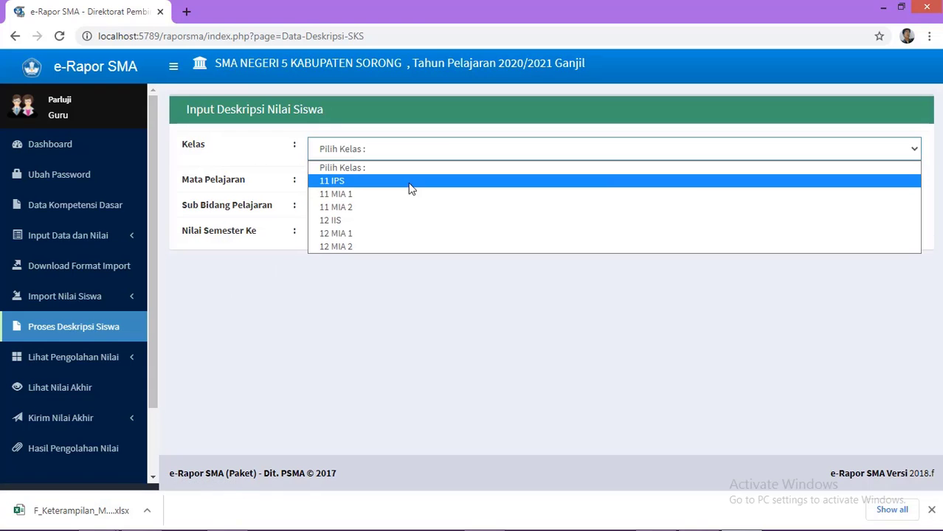
{"action": "left_click", "coordinate": [410, 182]}
{"action": "left_click", "coordinate": [410, 186]}
{"action": "left_click", "coordinate": [374, 216]}
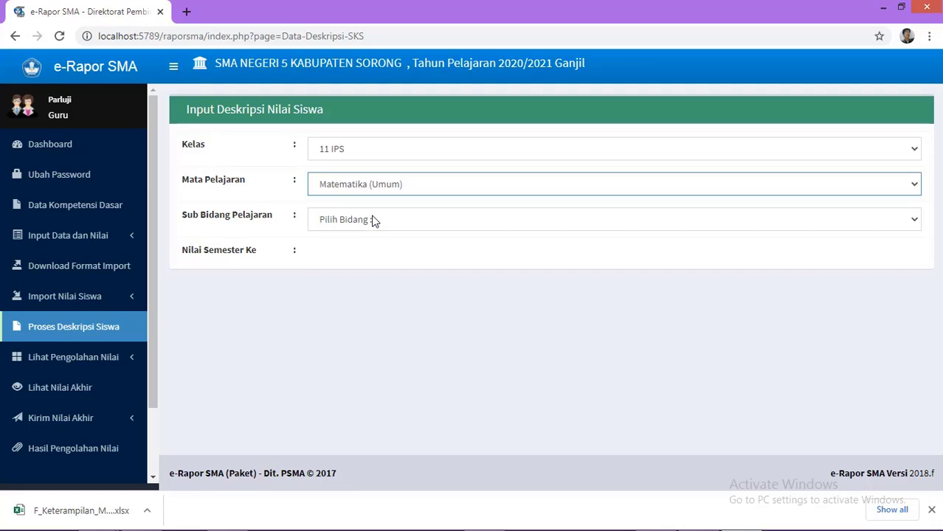
{"action": "left_click", "coordinate": [377, 221]}
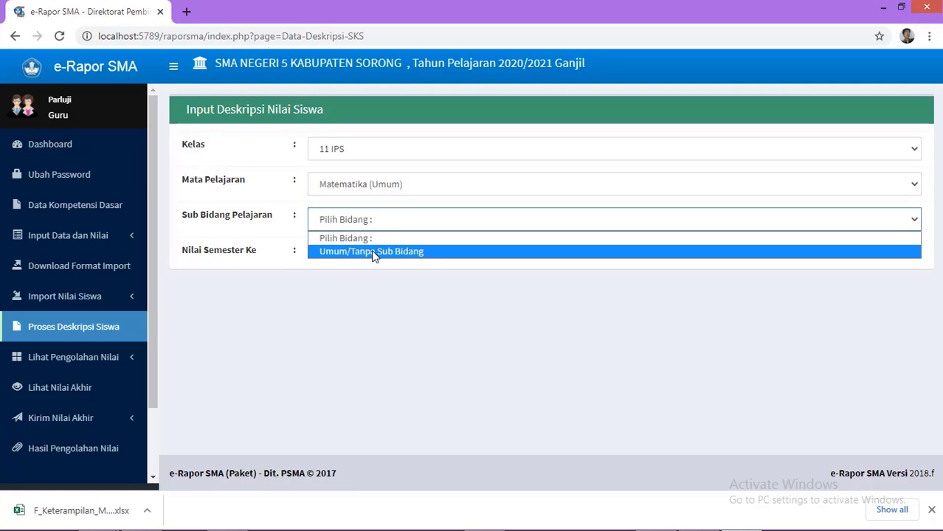
{"action": "left_click", "coordinate": [372, 252]}
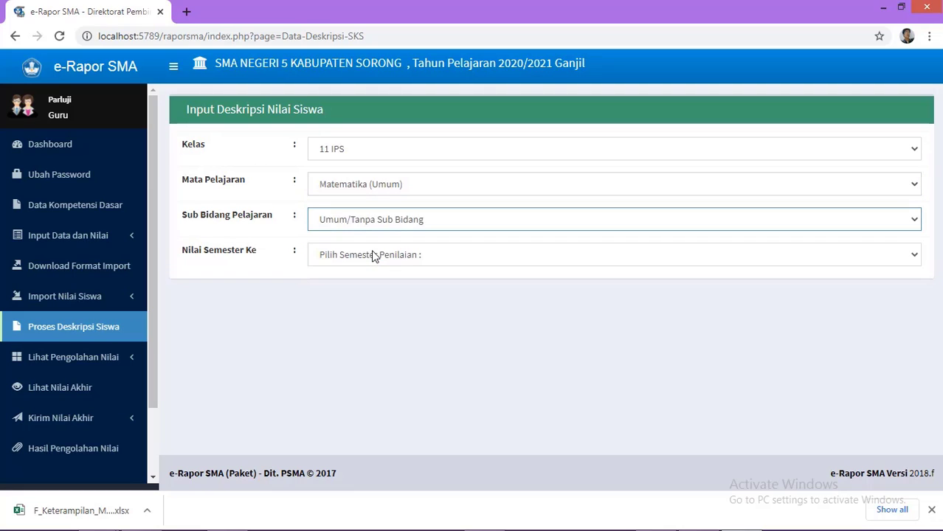
{"action": "left_click", "coordinate": [434, 259]}
{"action": "left_click", "coordinate": [392, 287]}
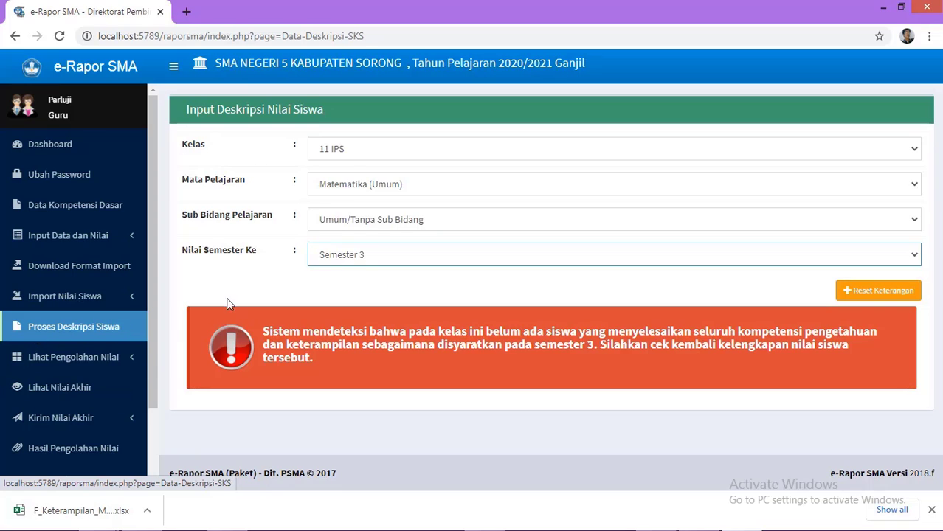
{"action": "left_click", "coordinate": [352, 147]}
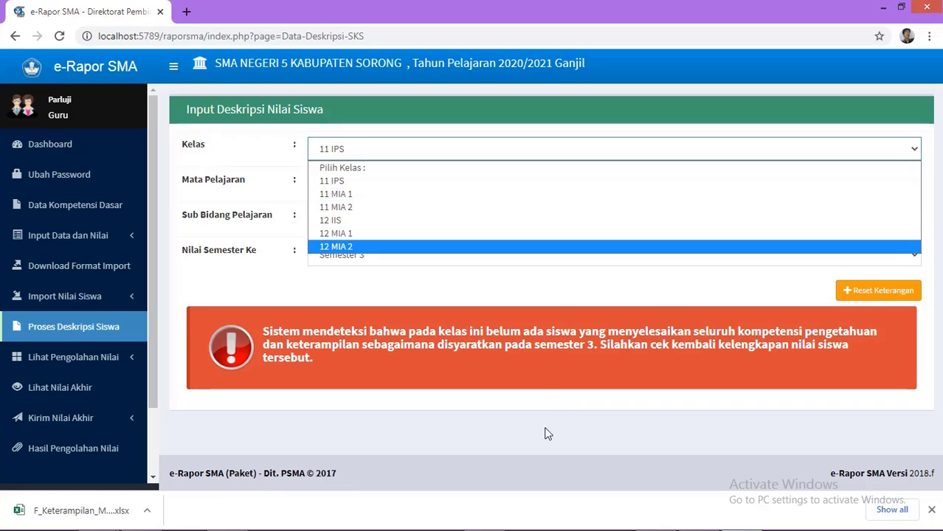
{"action": "left_click", "coordinate": [44, 358]}
{"action": "left_click", "coordinate": [44, 359]}
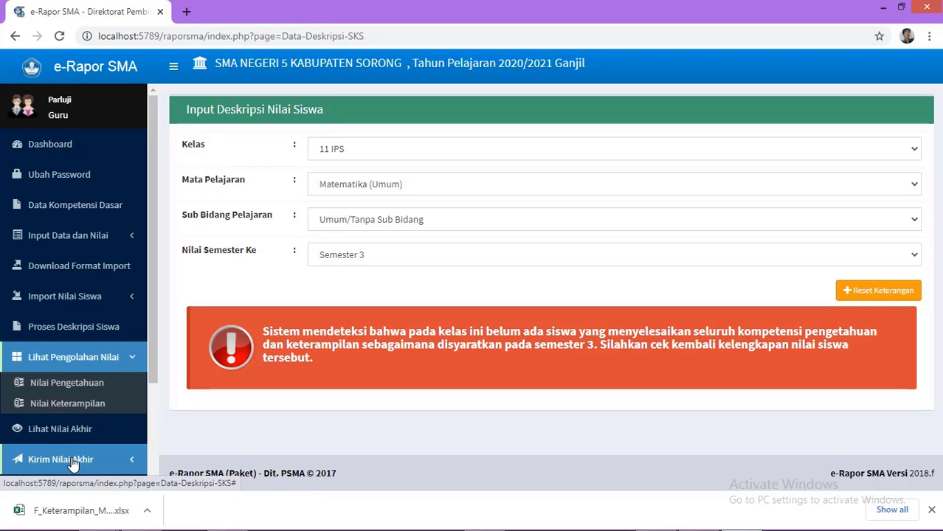
{"action": "left_click_drag", "start_coordinate": [154, 383], "coordinate": [150, 453]}
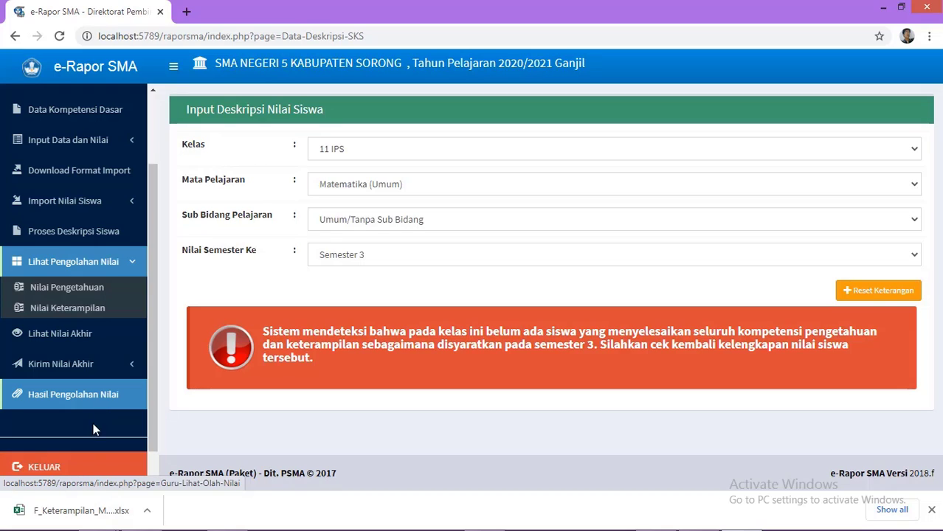
Step: Log out of e-Rapor via KELUAR and minimize Excel to show the login page
{"action": "left_click", "coordinate": [83, 475]}
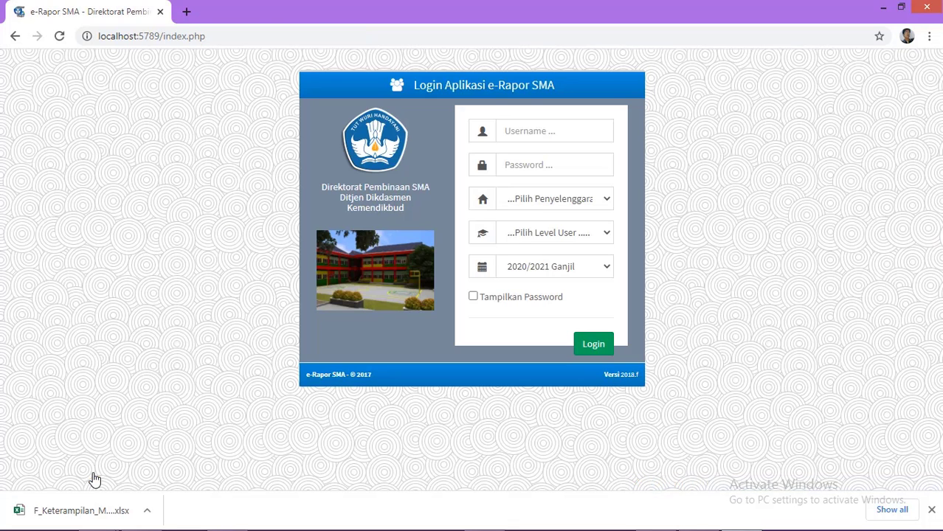
{"action": "mouse_move", "coordinate": [443, 529]}
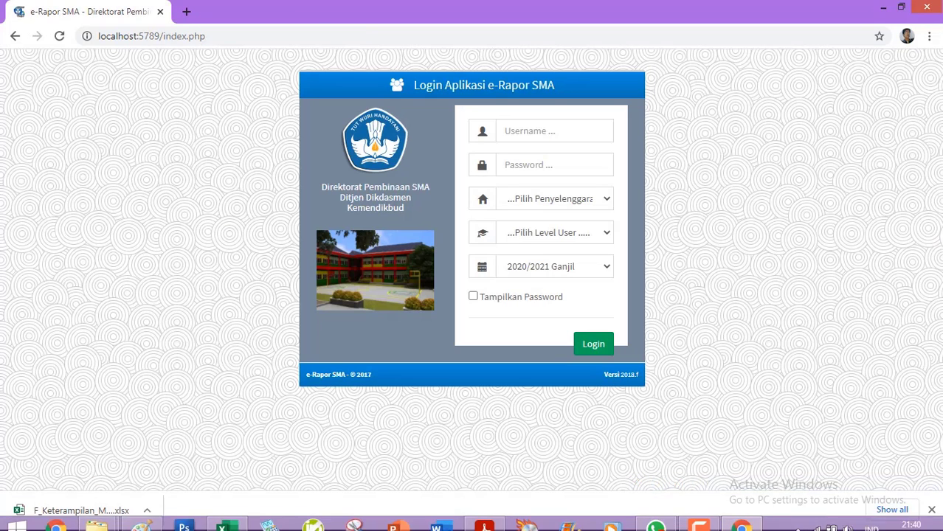
{"action": "left_click", "coordinate": [246, 521]}
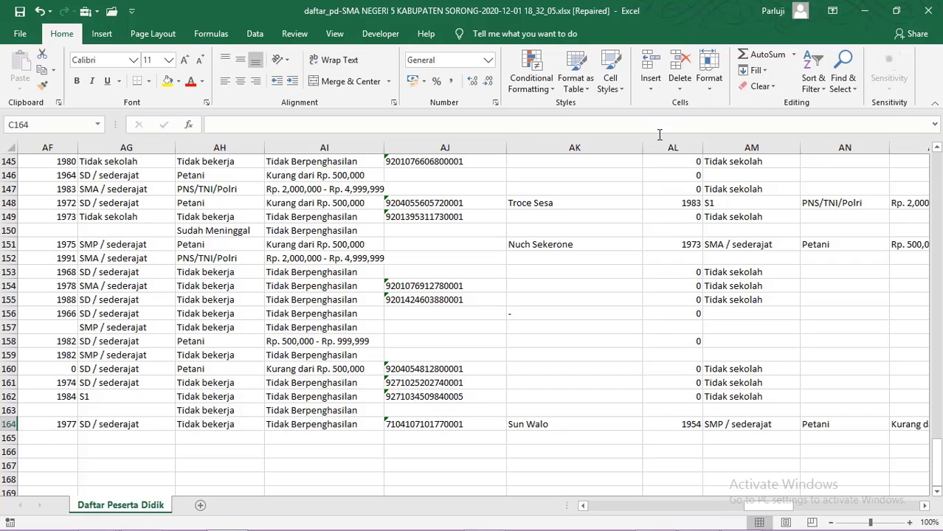
{"action": "left_click", "coordinate": [866, 12]}
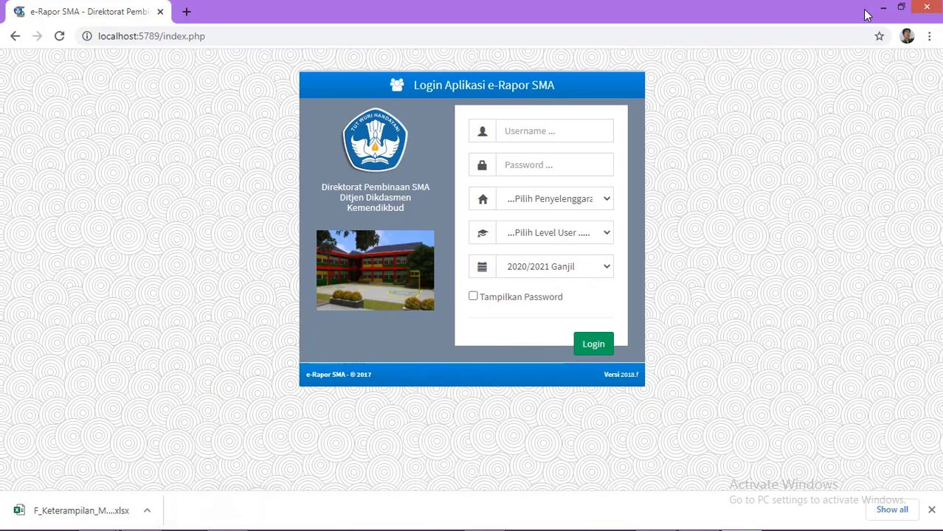
{"action": "mouse_move", "coordinate": [161, 529]}
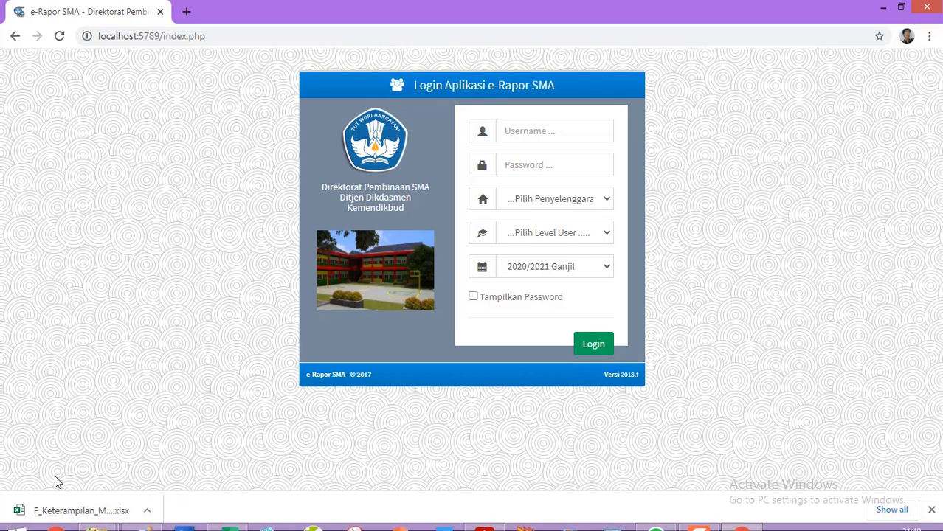
Step: View the User_Erapor.xlsx user list from SEMESTER 2, then close Excel and minimize Explorer
{"action": "mouse_move", "coordinate": [101, 520]}
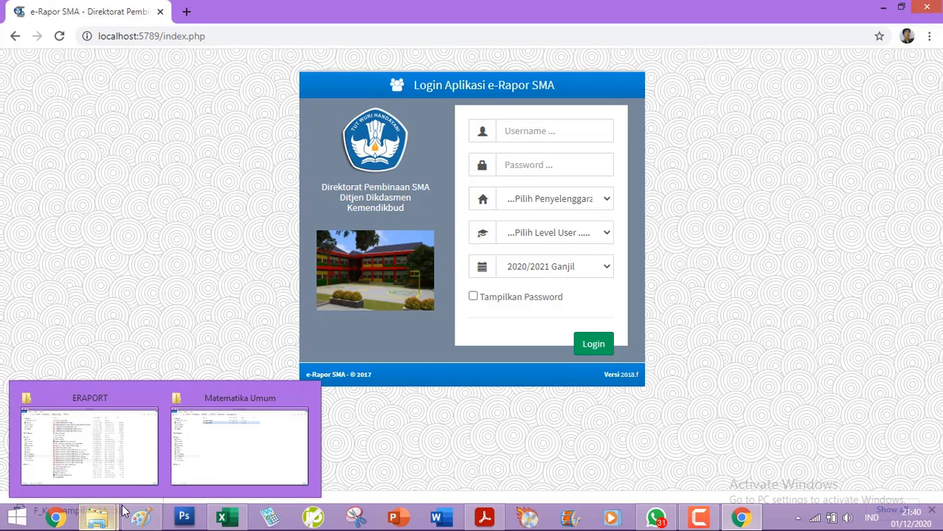
{"action": "left_click", "coordinate": [210, 467]}
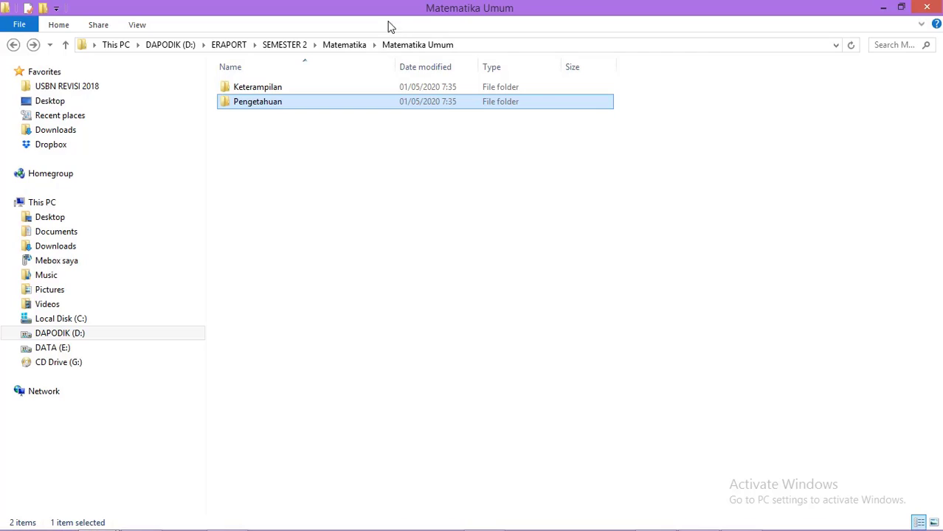
{"action": "left_click", "coordinate": [344, 45]}
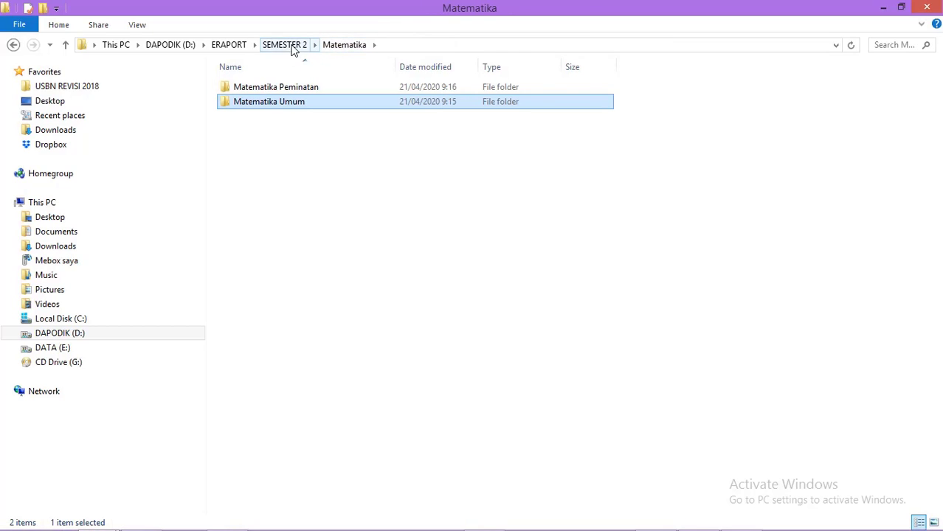
{"action": "left_click", "coordinate": [288, 45]}
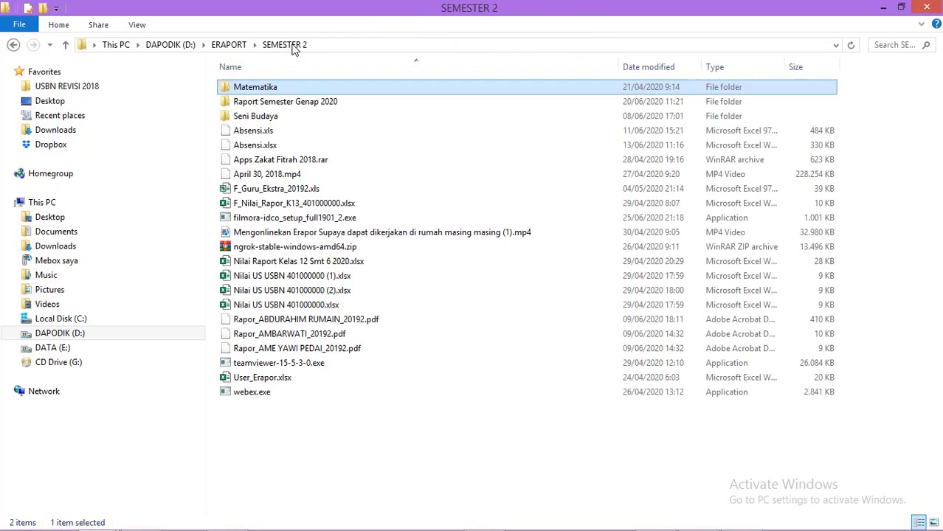
{"action": "left_click", "coordinate": [289, 383]}
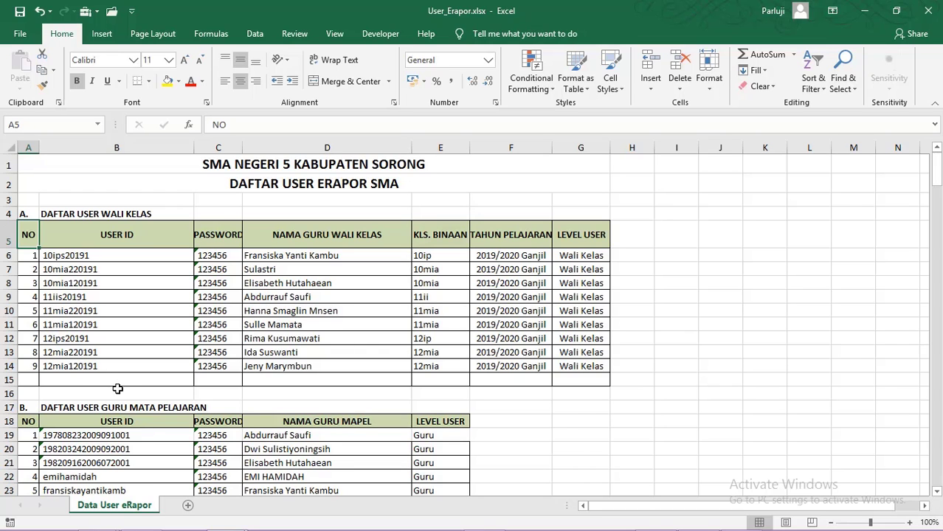
{"action": "left_click", "coordinate": [931, 11]}
{"action": "left_click", "coordinate": [865, 10]}
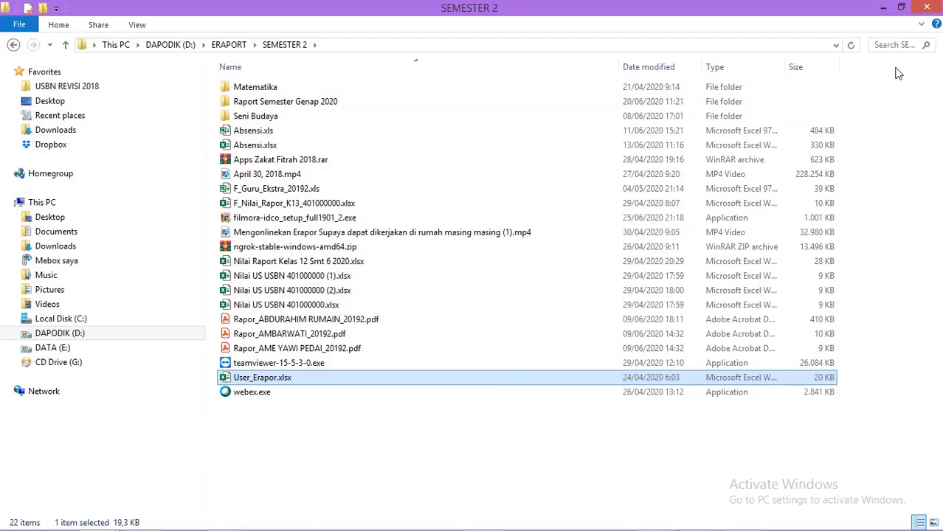
{"action": "left_click", "coordinate": [884, 7]}
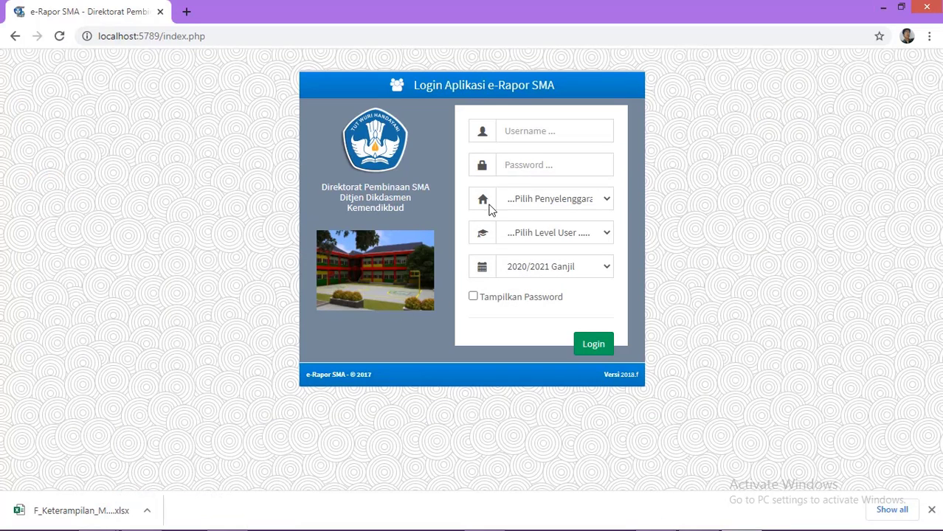
{"action": "left_click", "coordinate": [541, 130]}
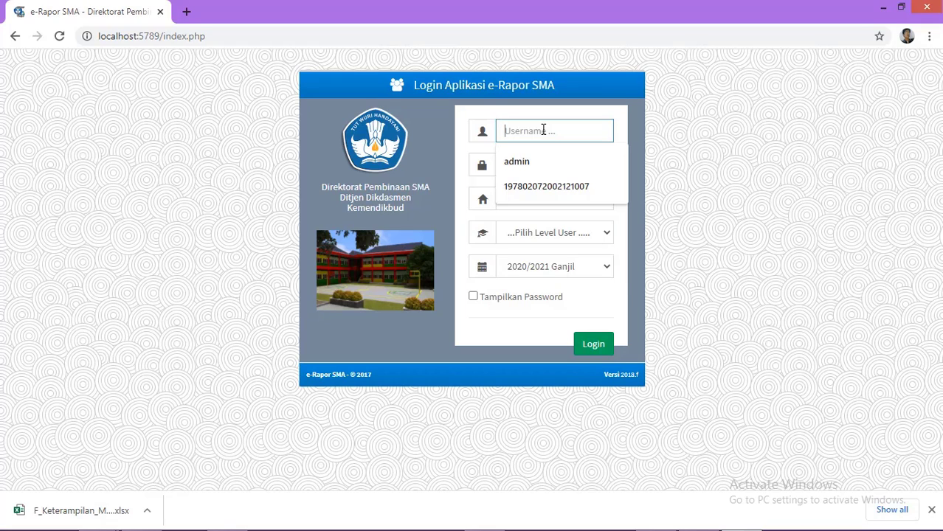
{"action": "left_click", "coordinate": [689, 200]}
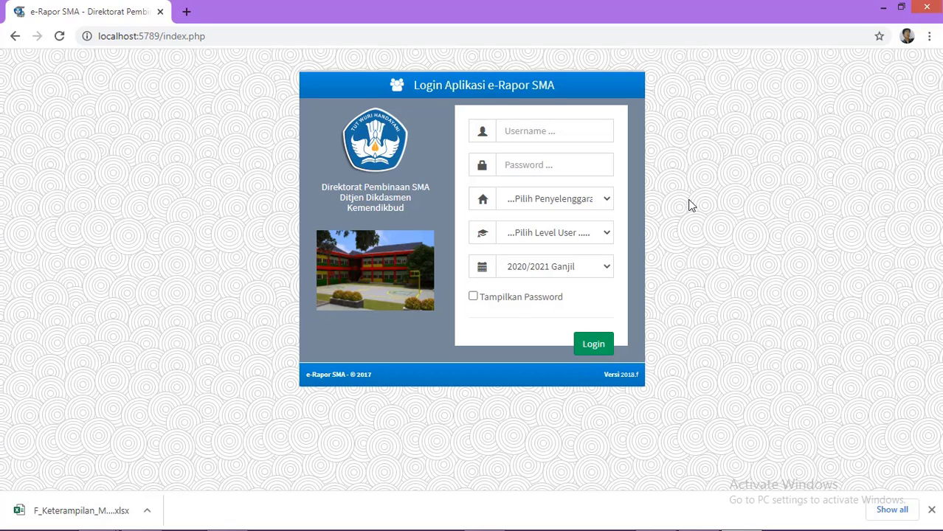